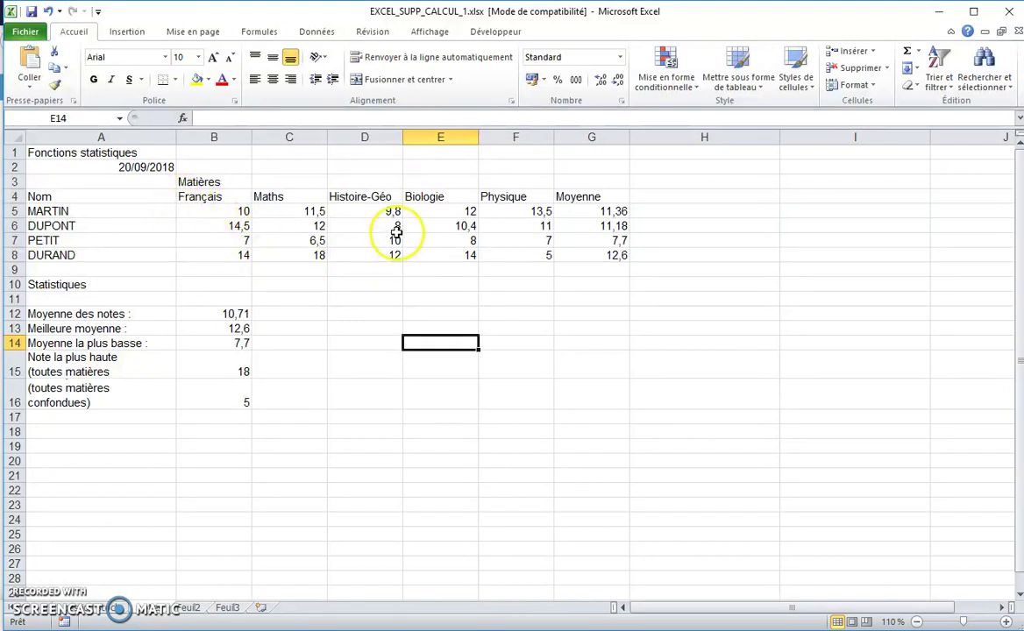
Check the MOYENNE formulas in G5 and B12 (=MOYENNE(B5:F8)) and show the Formules tools
left_click(582, 212)
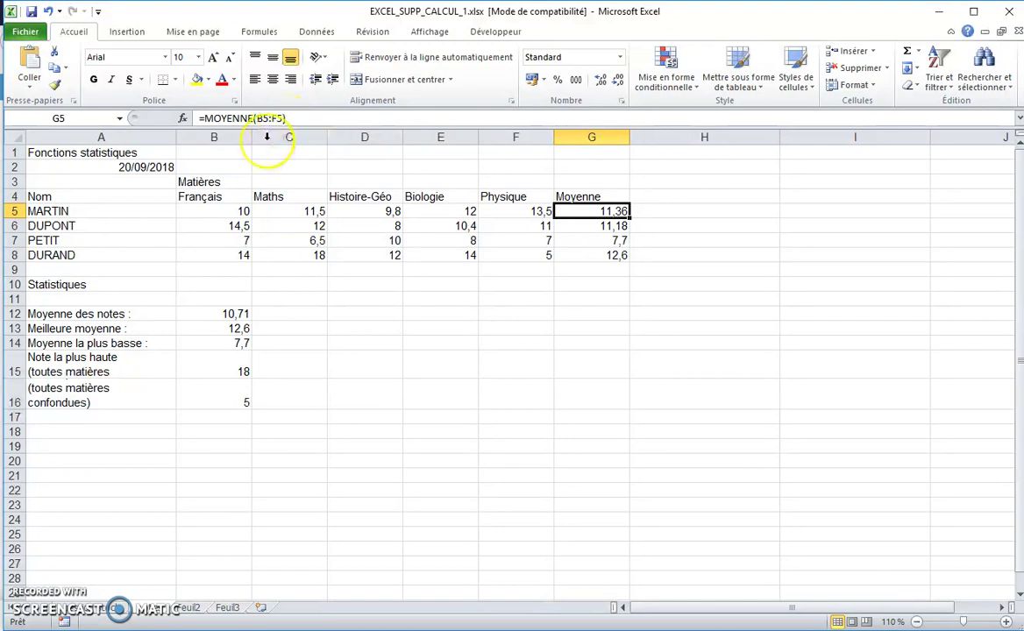
left_click(238, 313)
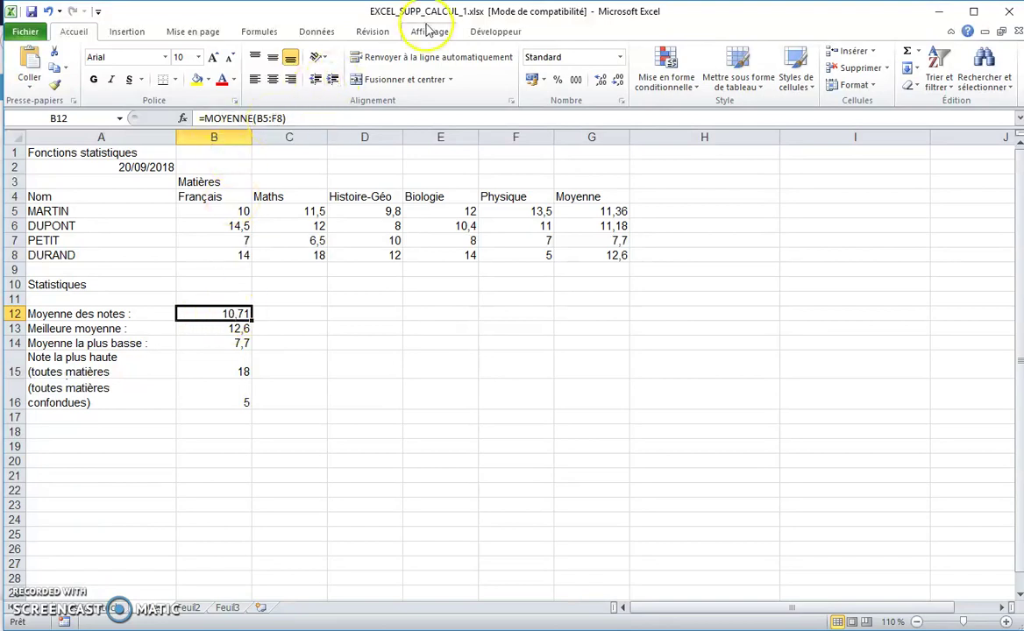
left_click(263, 31)
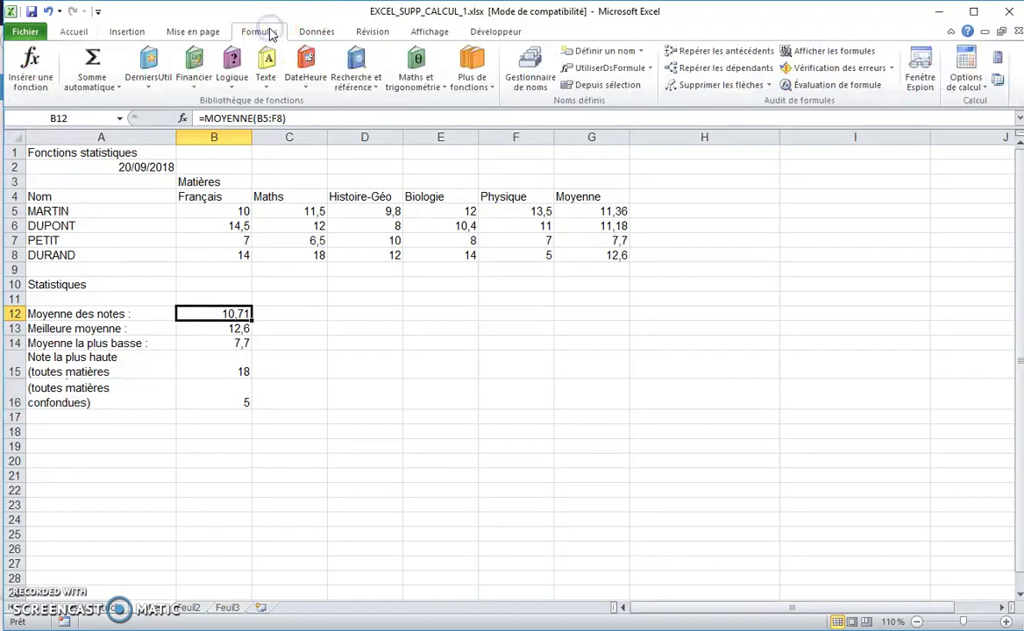
left_click(692, 51)
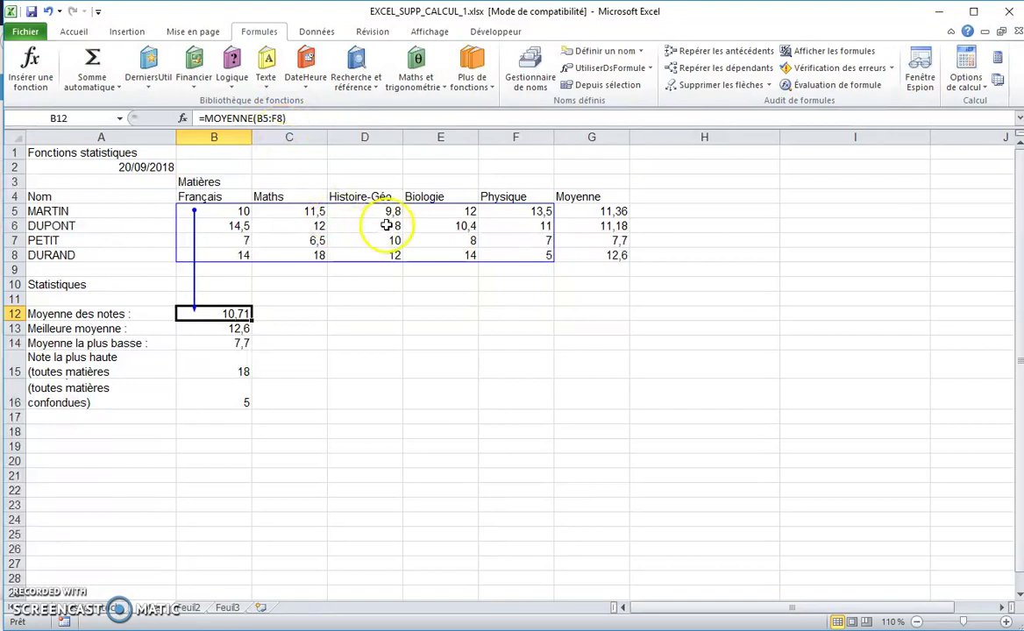
left_click(237, 328)
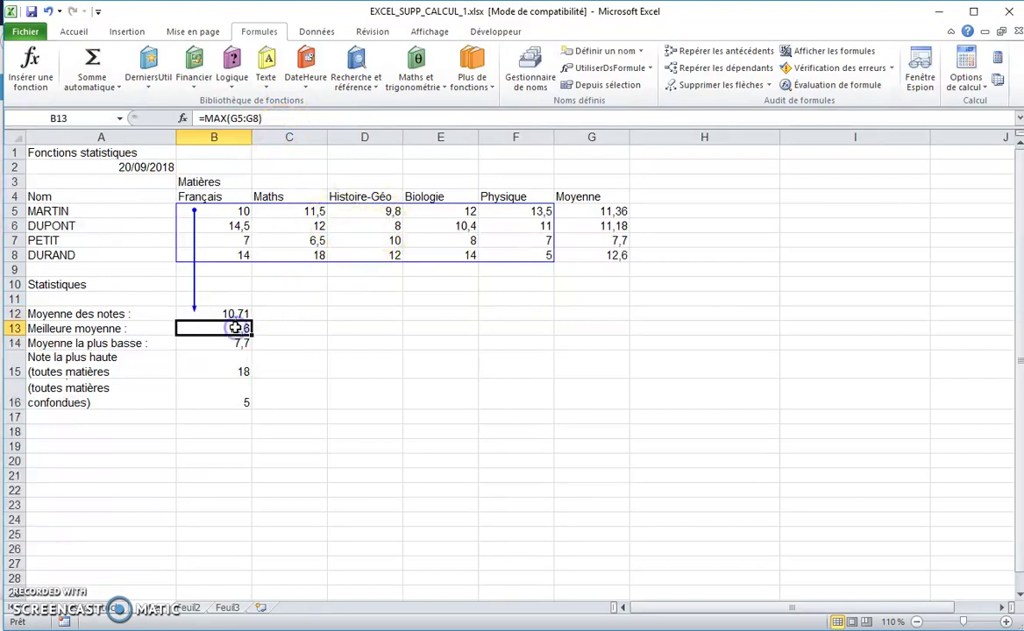
left_click(674, 53)
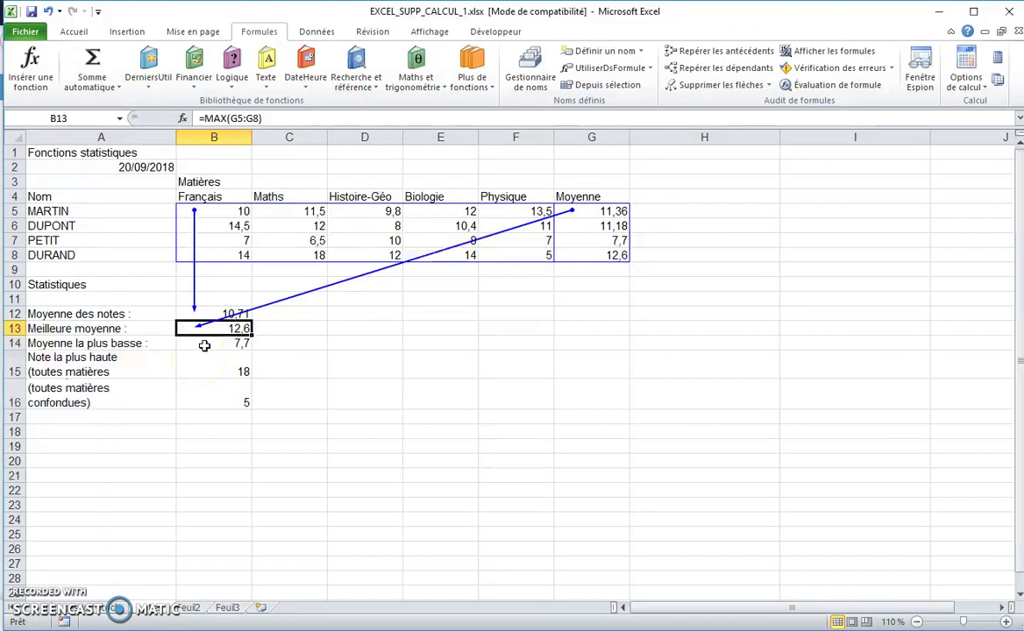
left_click(205, 344)
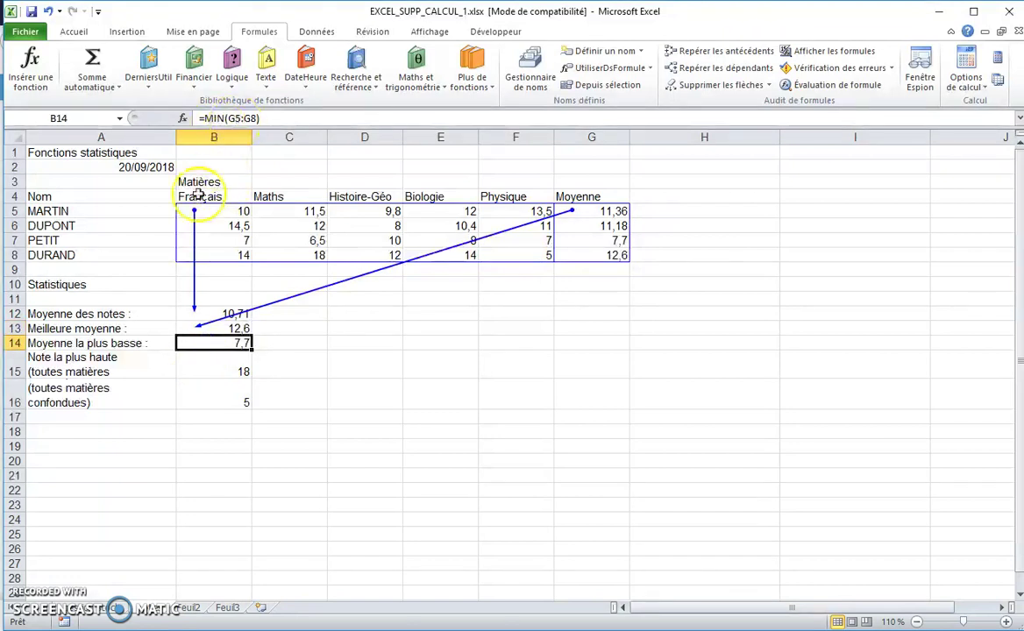
left_click(205, 366)
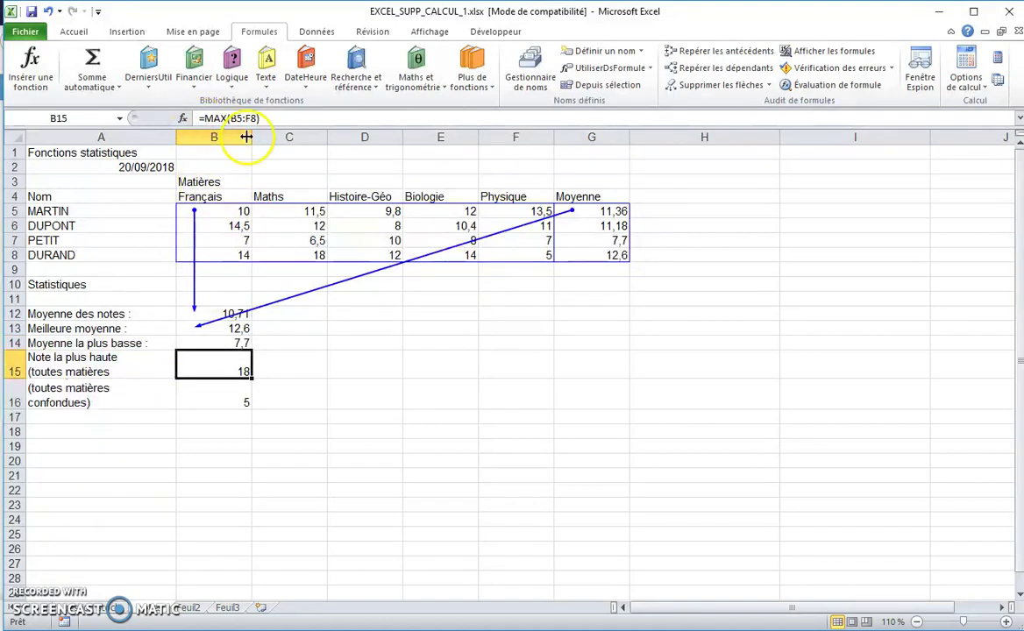
left_click(192, 389)
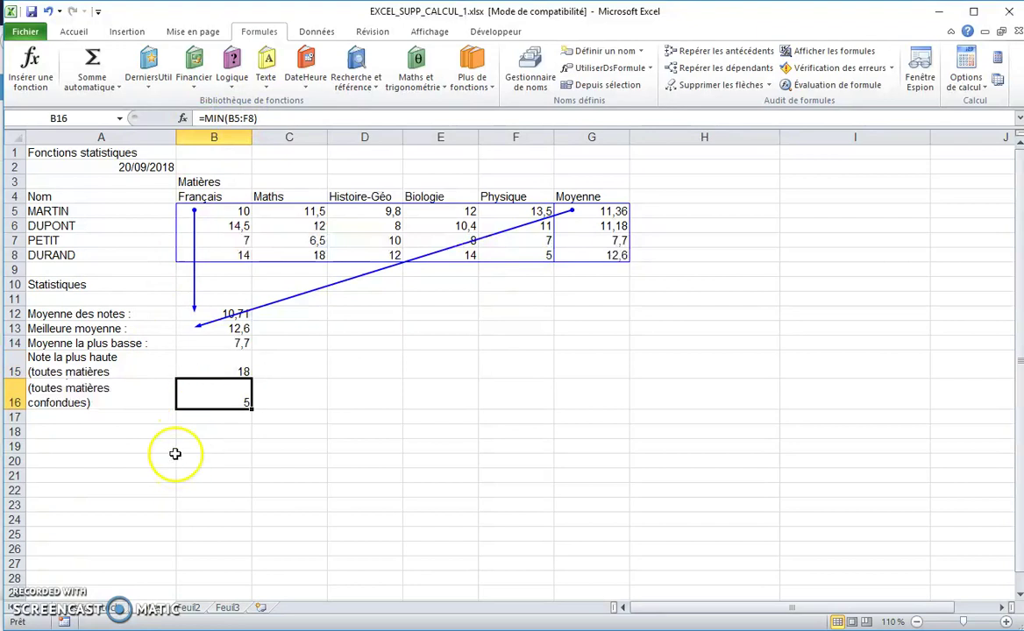
left_click(688, 50)
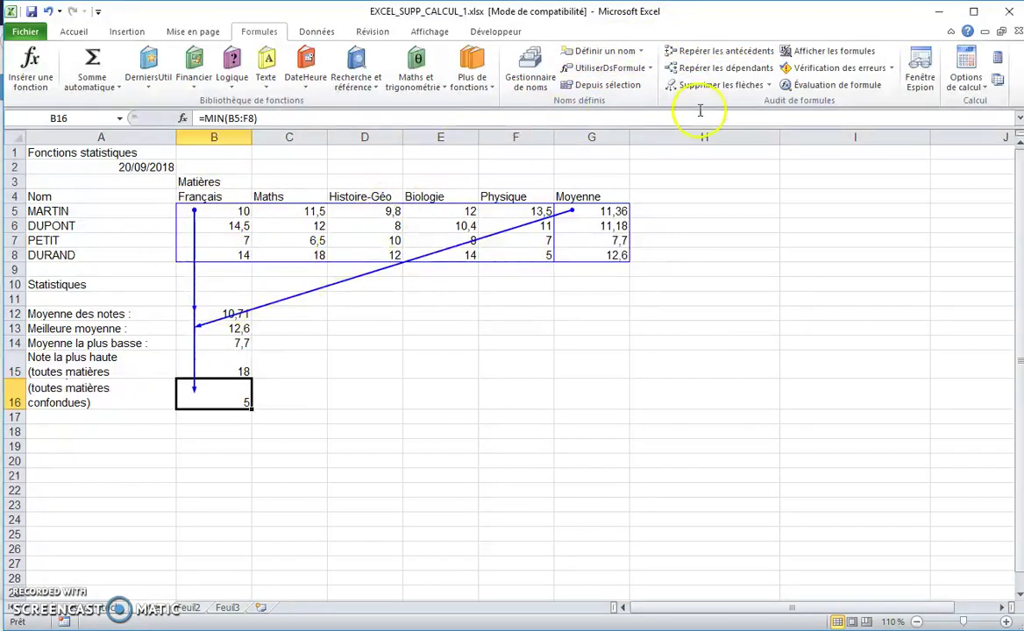
left_click(714, 86)
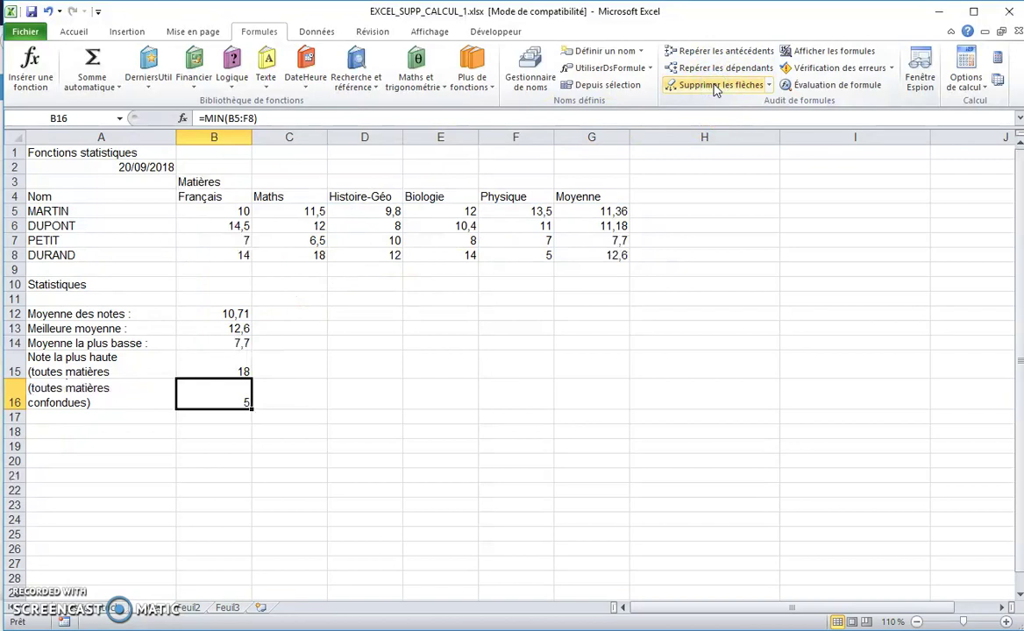
Enlarge row 16 so A16's three-line 'Note la plus basse (toutes matières confondues)' label fits
left_click(419, 363)
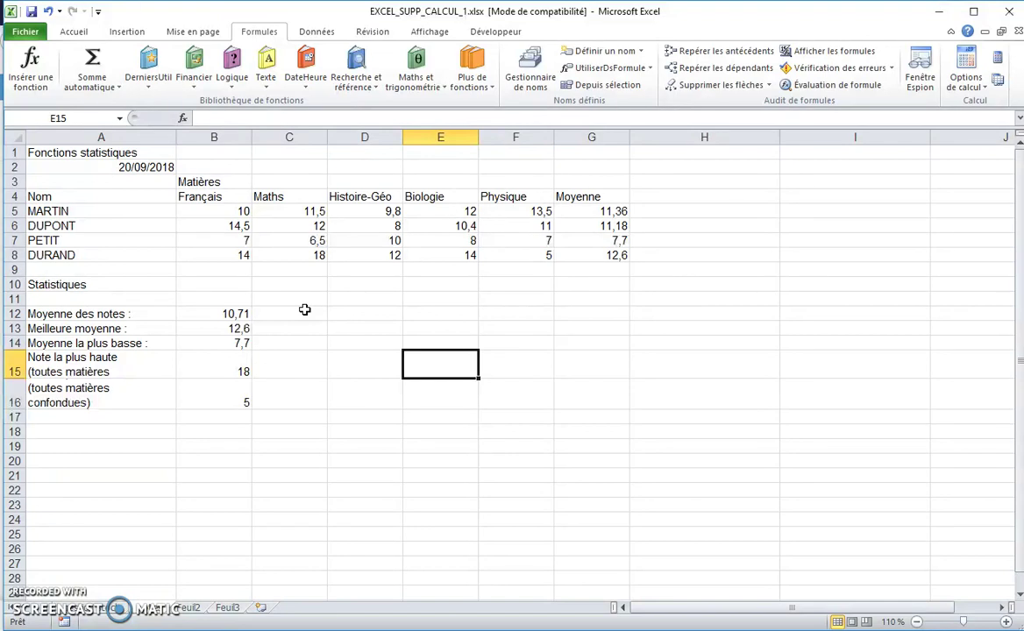
left_click(104, 391)
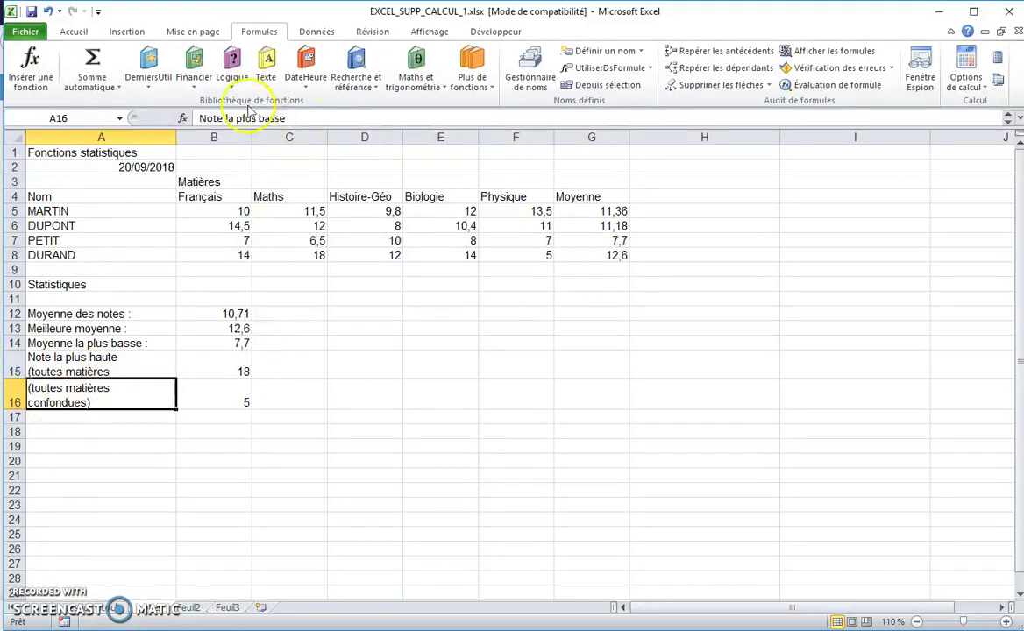
mouse_move(18, 410)
left_mouse_down()
mouse_move(23, 440)
mouse_move(22, 419)
left_mouse_up()
left_click(55, 383)
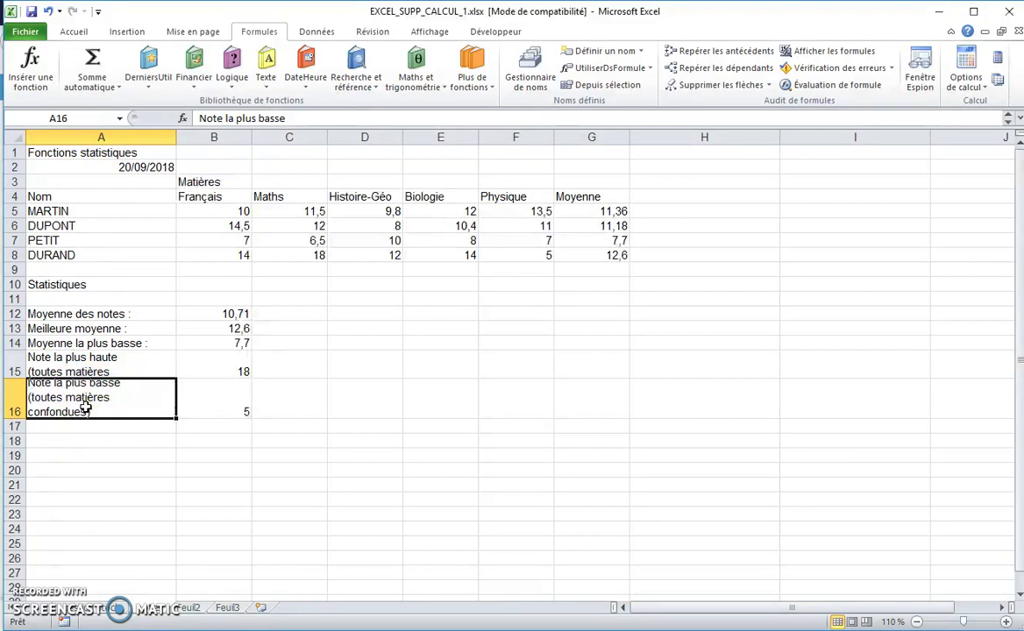
mouse_move(53, 155)
left_mouse_down()
mouse_move(455, 311)
mouse_move(573, 405)
left_mouse_up()
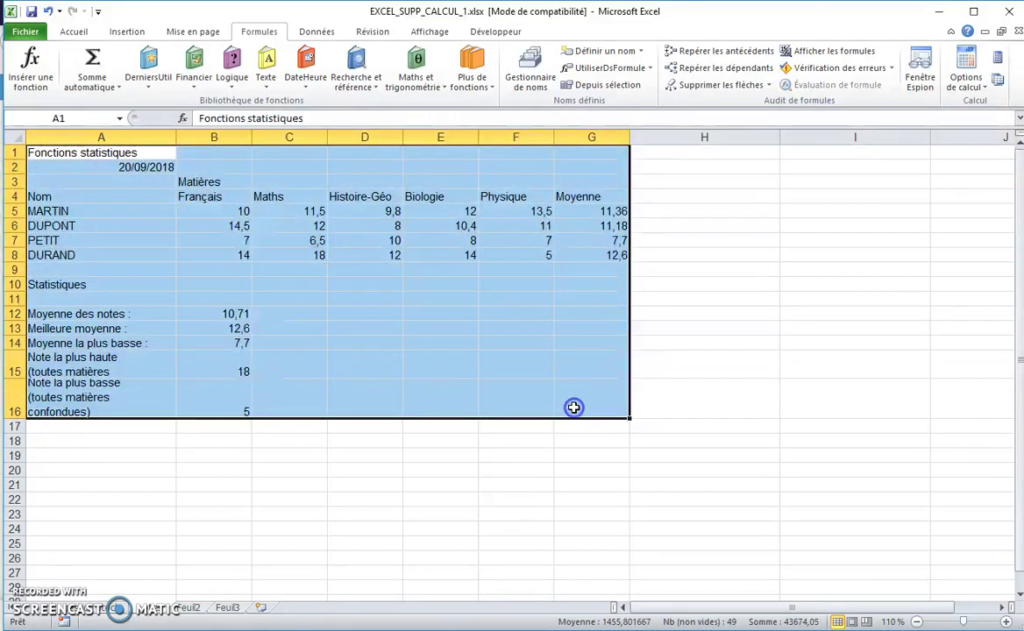
Return to the Accueil tab and practise selecting the whole table A1:G16
left_click(71, 34)
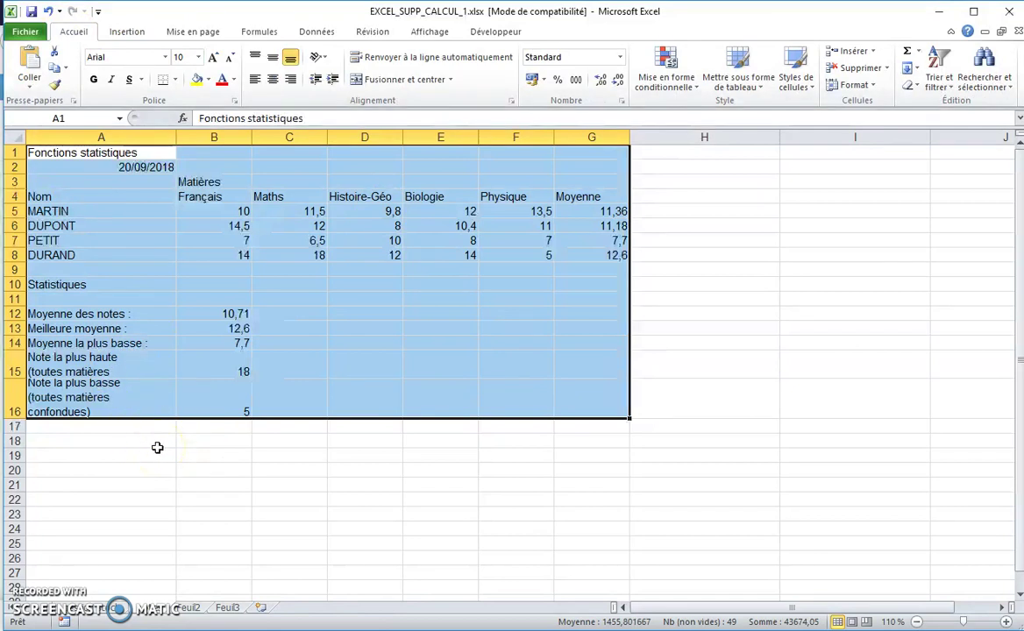
left_click(155, 439)
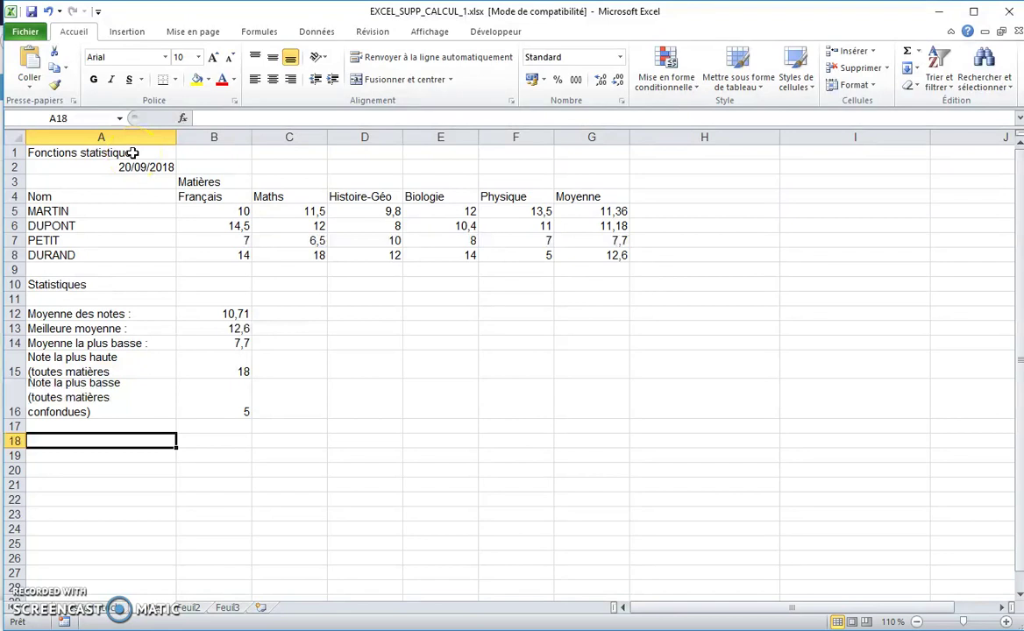
left_click(132, 153)
left_click_drag(132, 153, 567, 412)
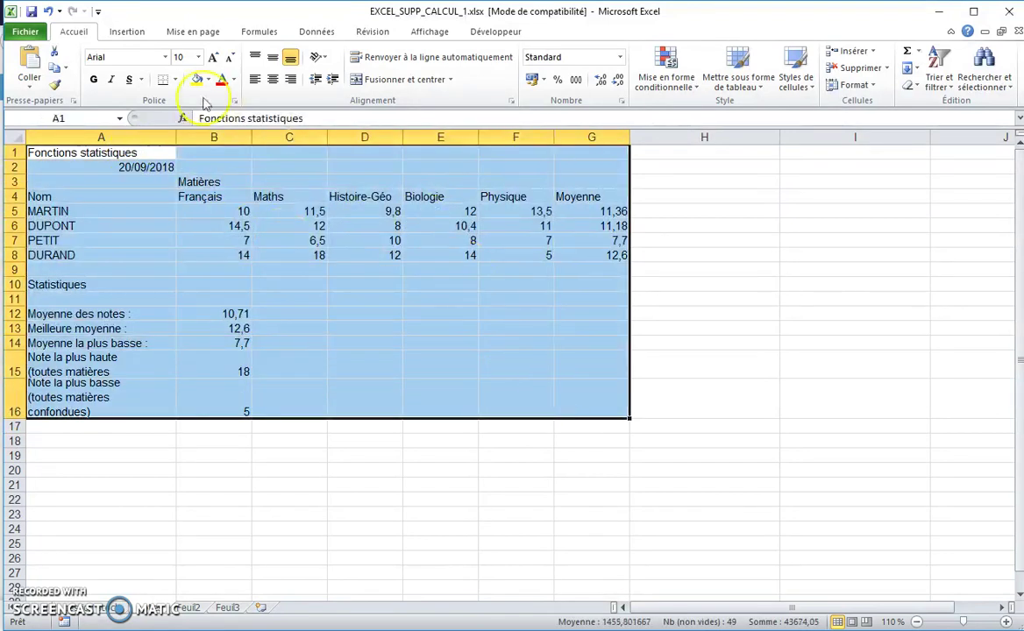
left_click(206, 441)
Practise a multi-selection of B5:B8, D5:D8 and F5:F8, then clear it
left_click_drag(219, 211, 223, 251)
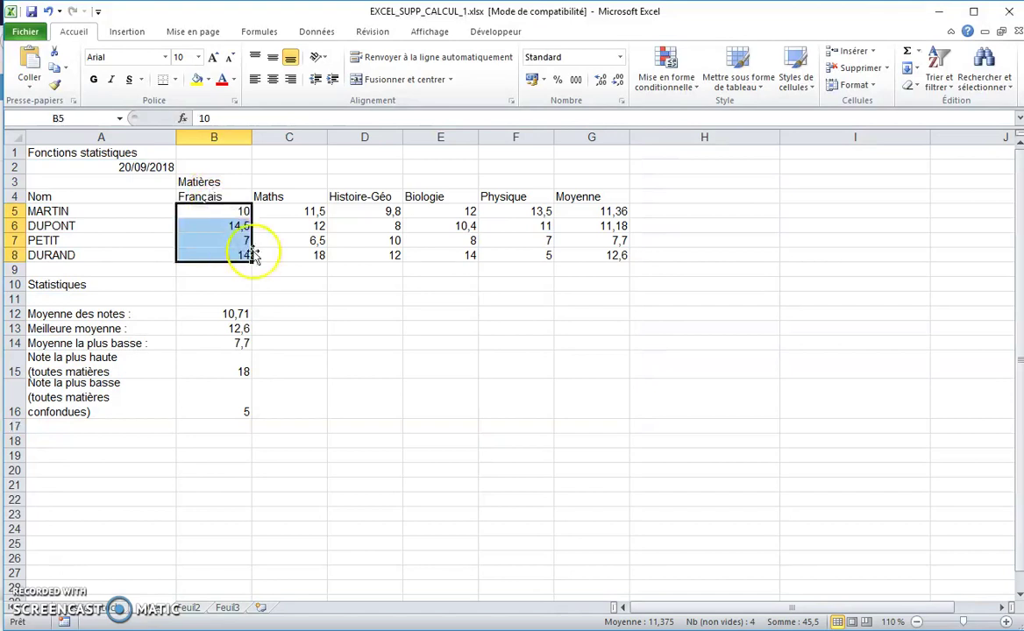
left_click_drag(391, 209, 388, 258, "ctrl")
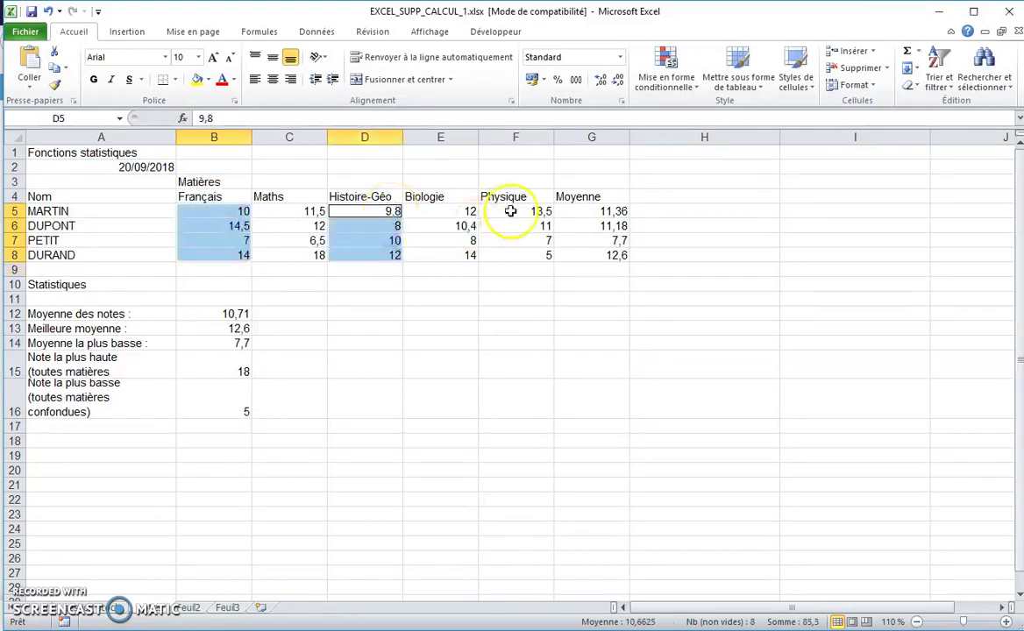
left_click_drag(510, 211, 519, 254, "ctrl")
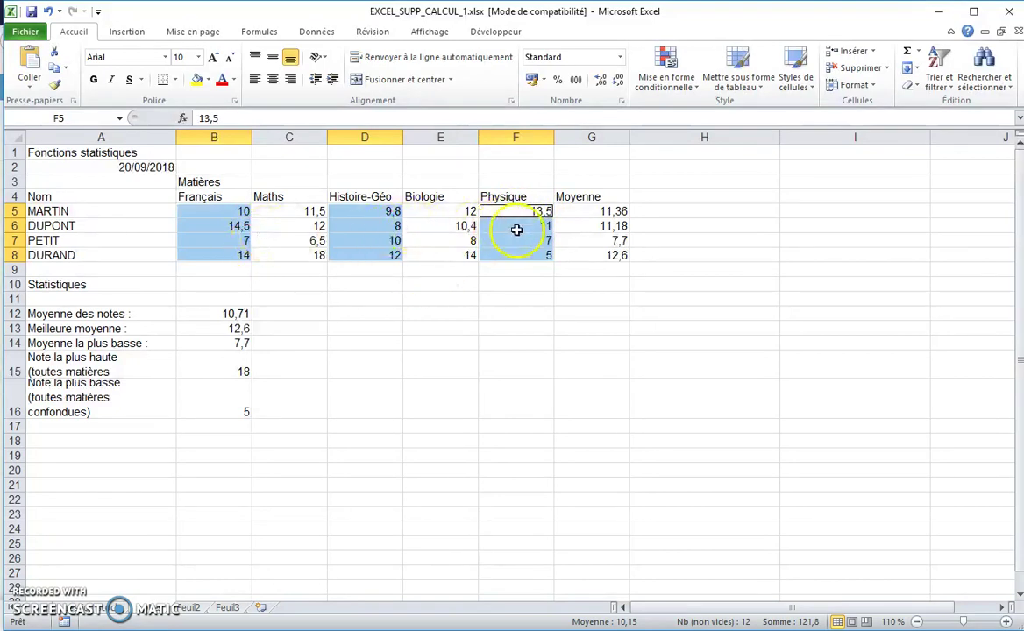
left_click(391, 293)
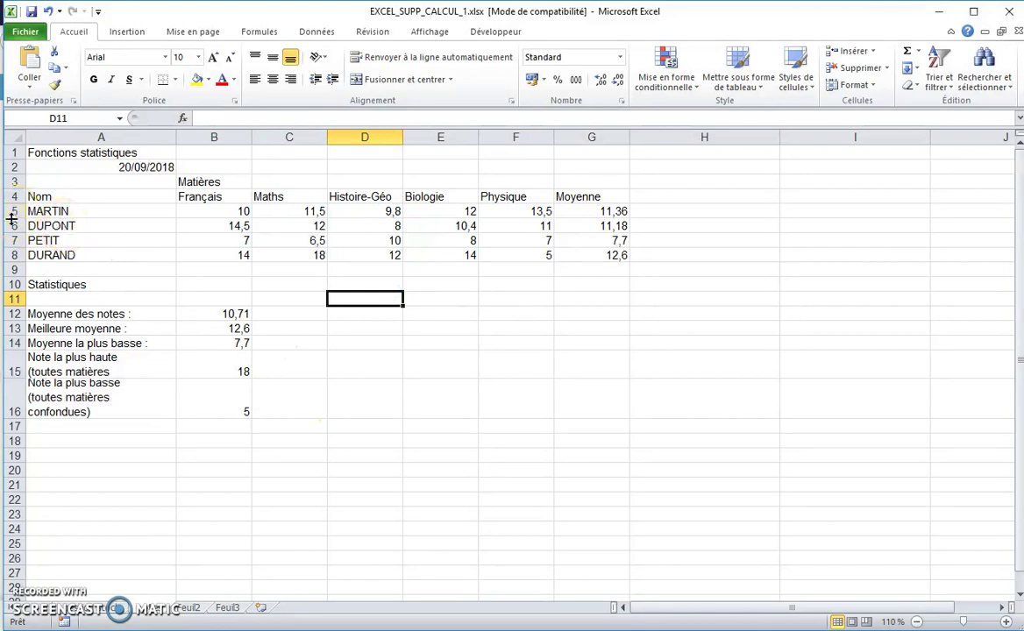
left_click(13, 227)
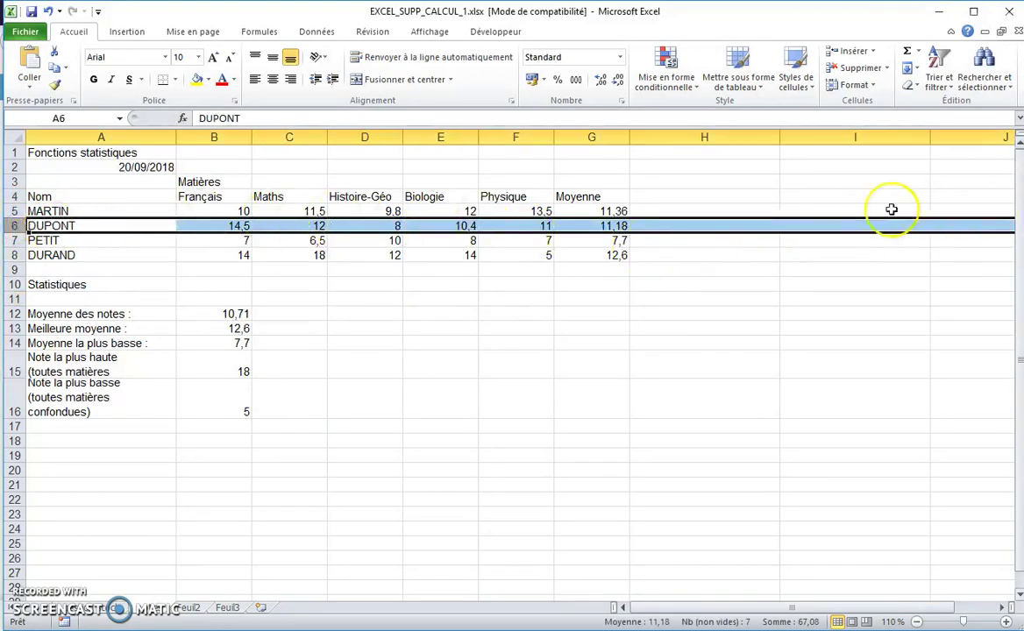
left_click(717, 608)
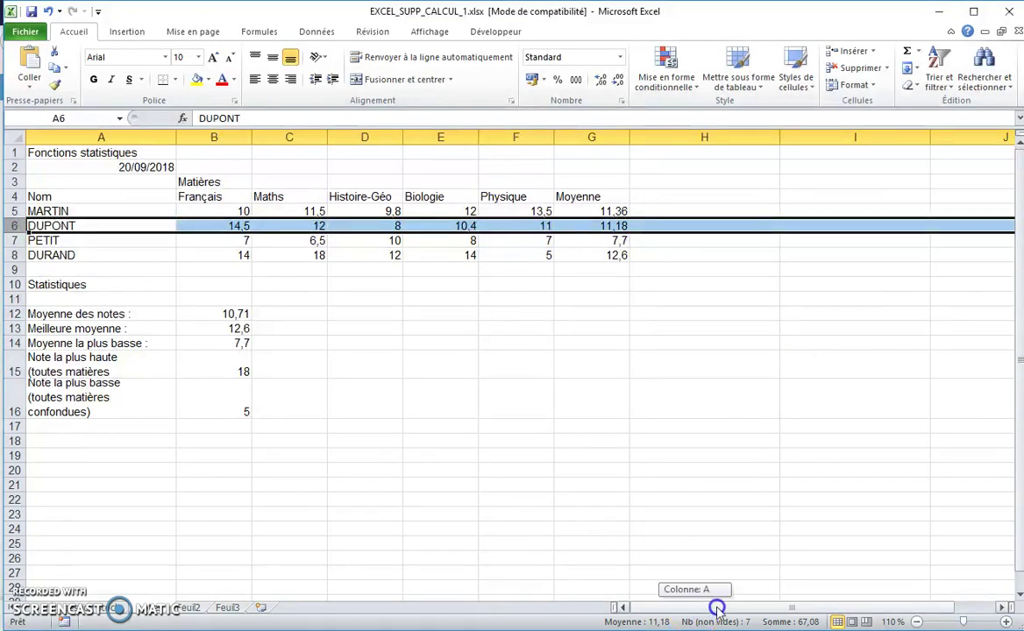
left_click_drag(717, 608, 855, 609)
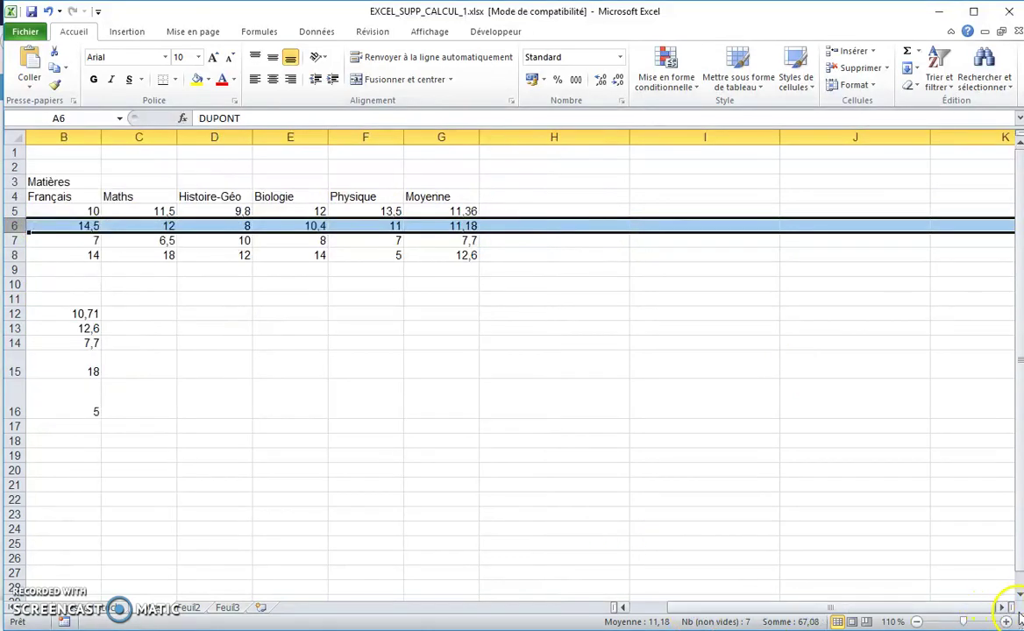
left_click_drag(1006, 611, 884, 608)
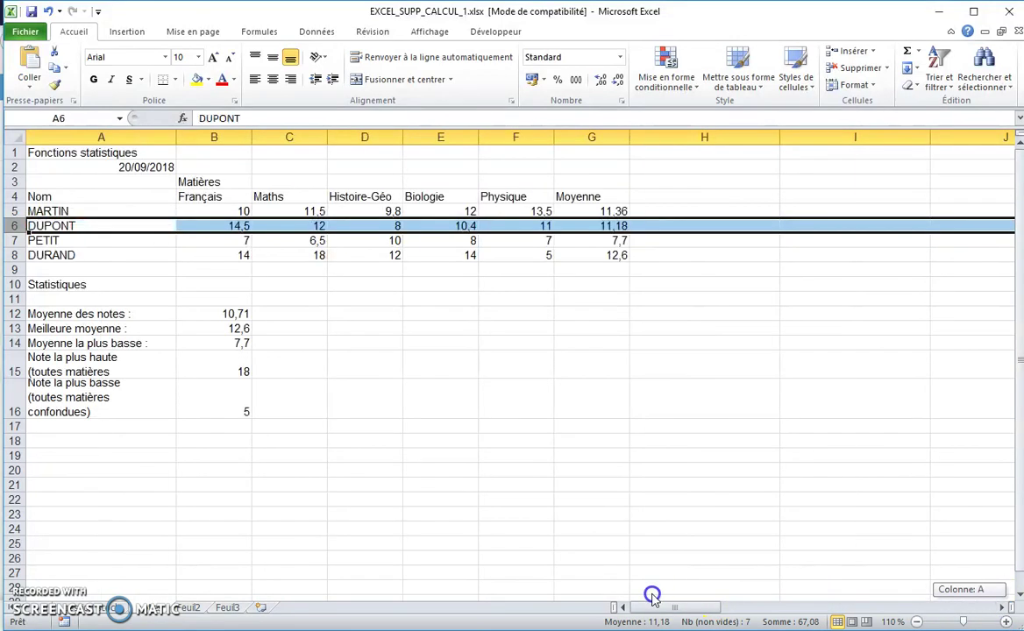
left_click(296, 136)
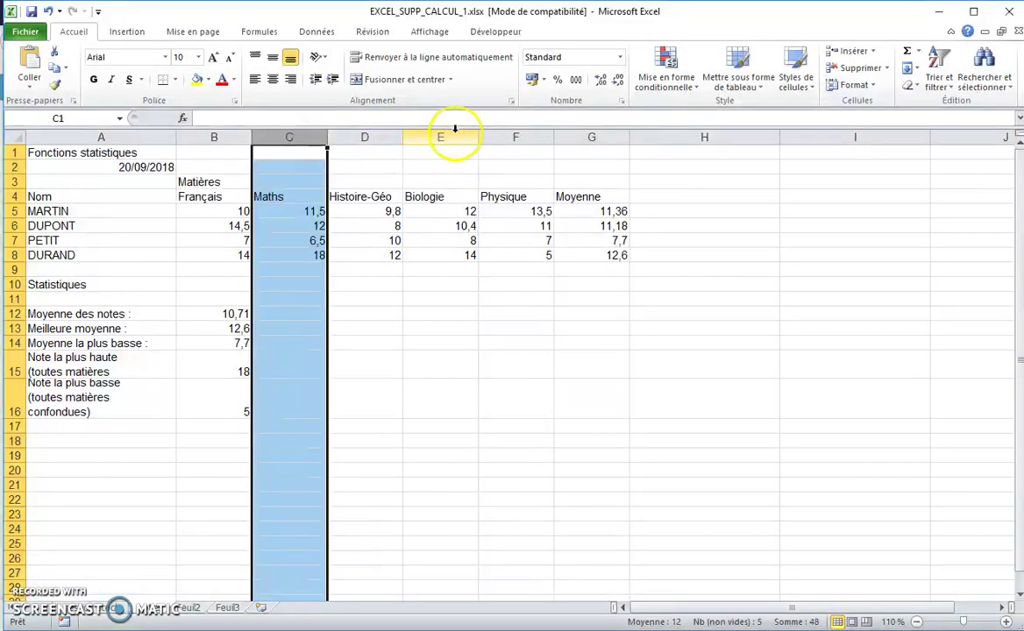
left_click(454, 129)
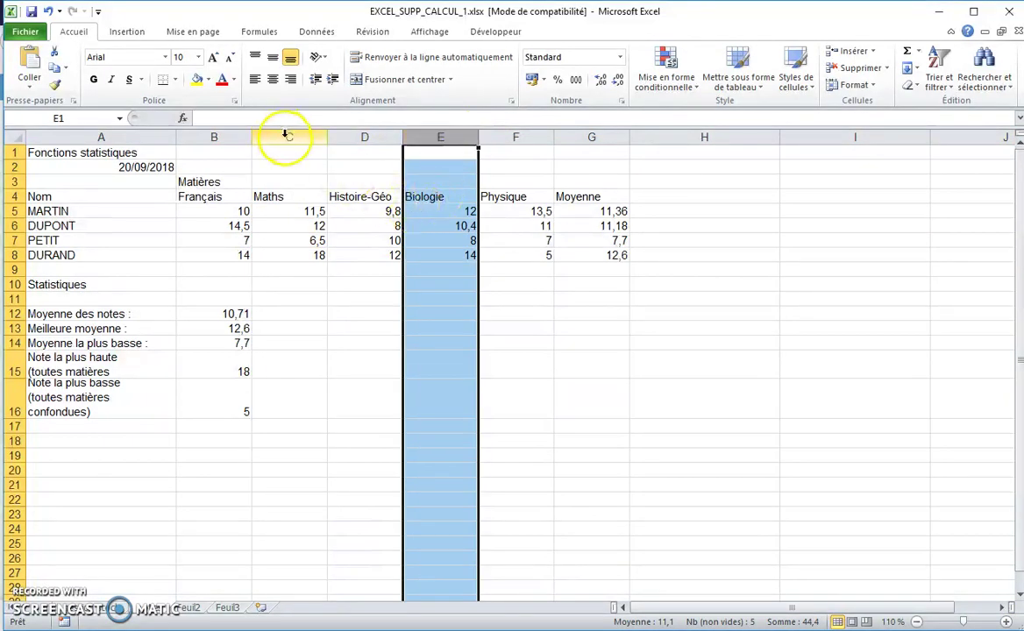
left_click_drag(287, 135, 442, 134)
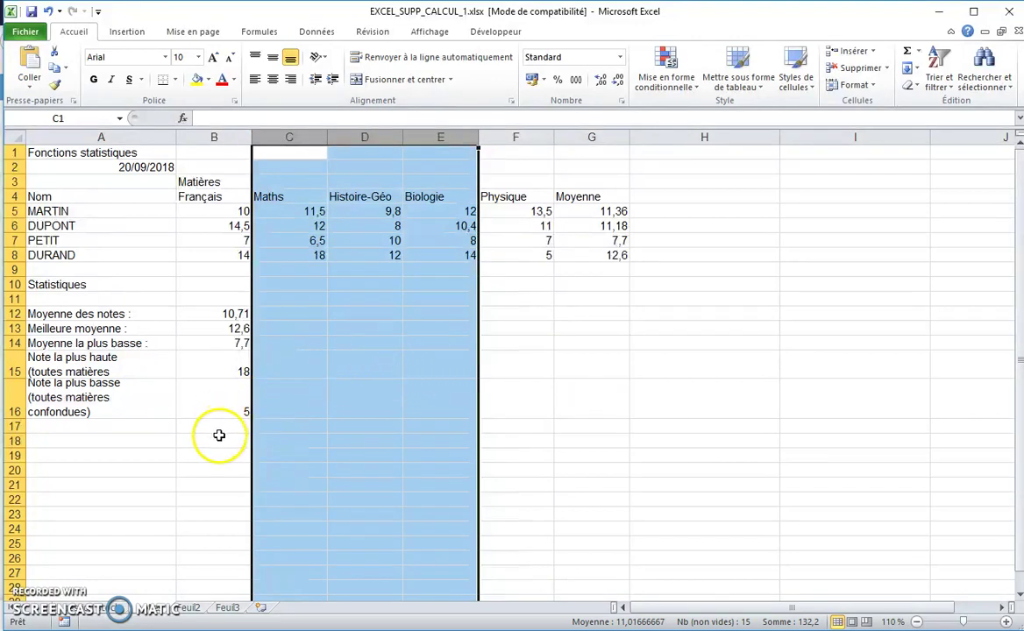
left_click(227, 258)
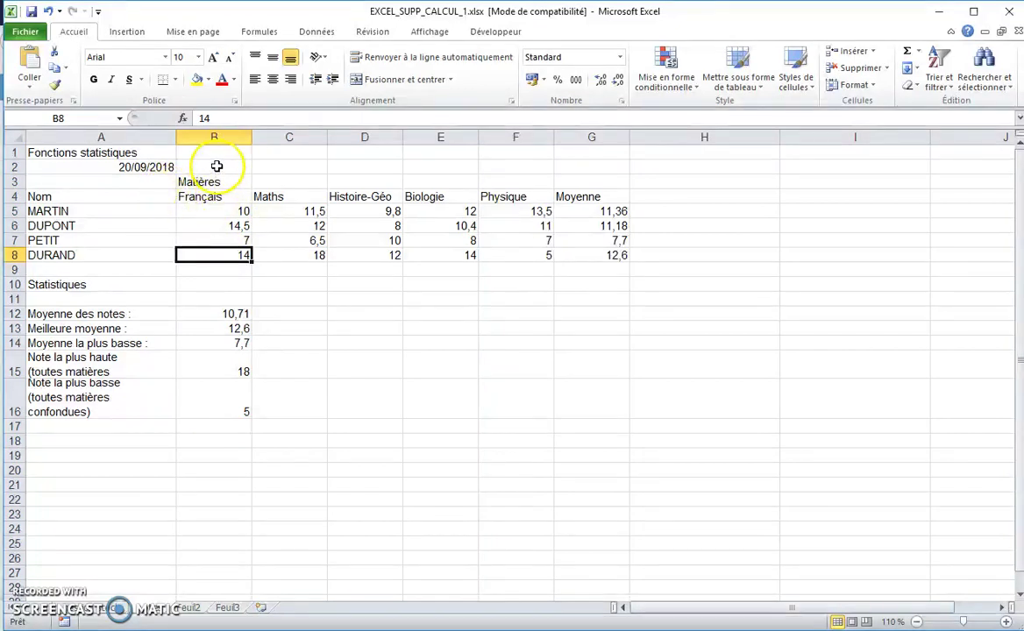
left_click(340, 329)
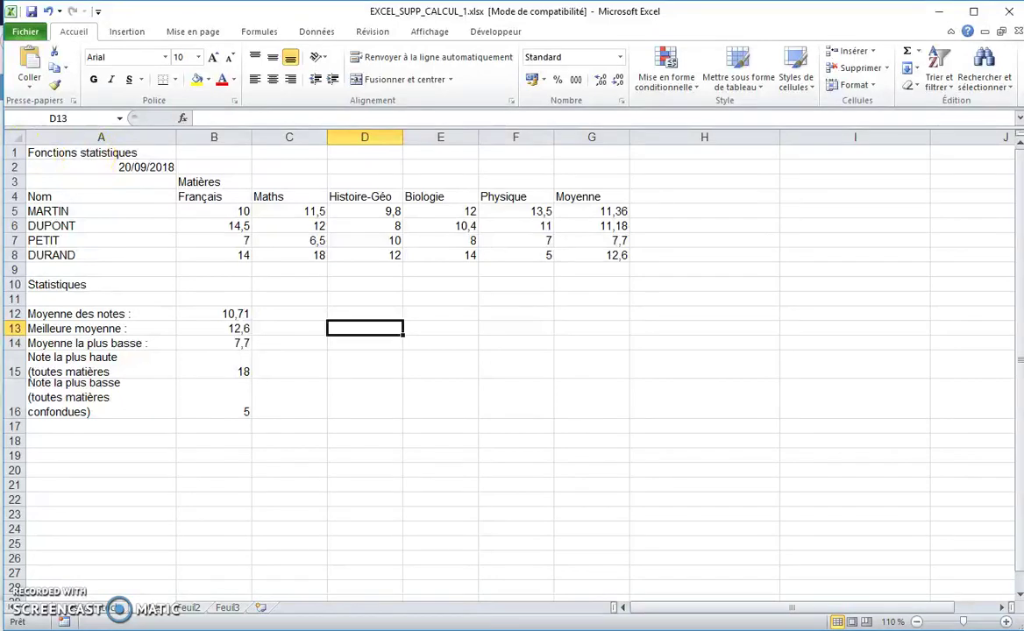
left_click(14, 139)
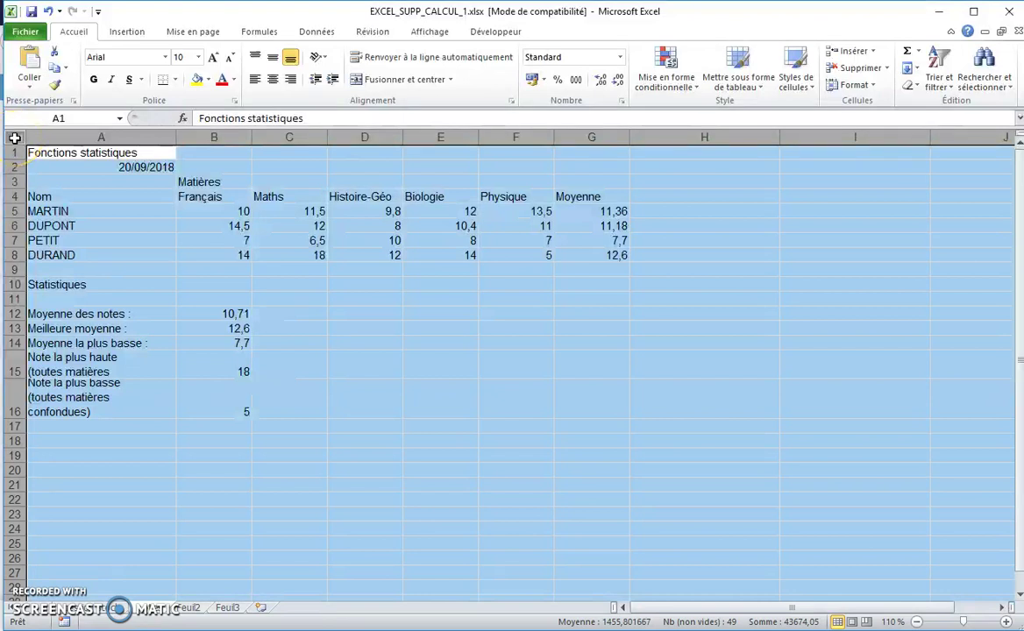
Set all text in A1:G16 to Calibri at size 13
left_click(134, 256)
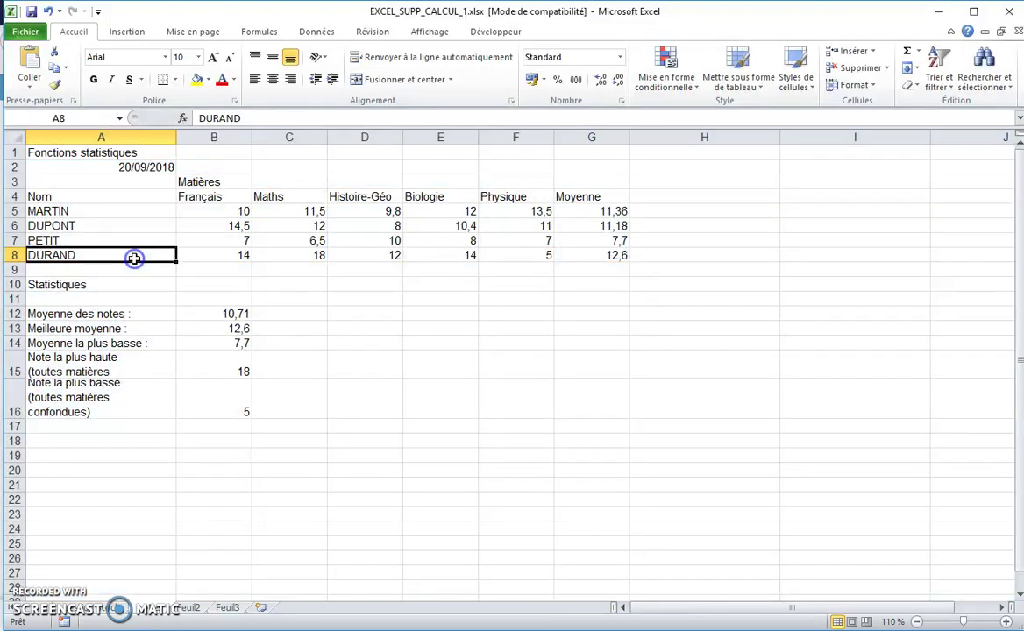
mouse_move(109, 154)
left_mouse_down()
mouse_move(608, 366)
mouse_move(614, 409)
left_mouse_up()
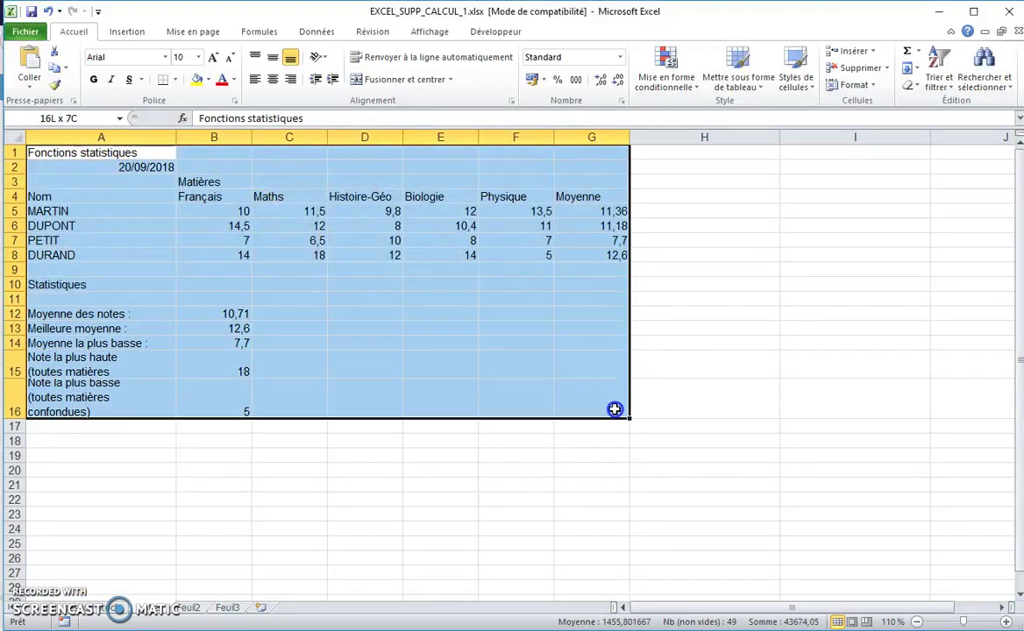
left_click(199, 57)
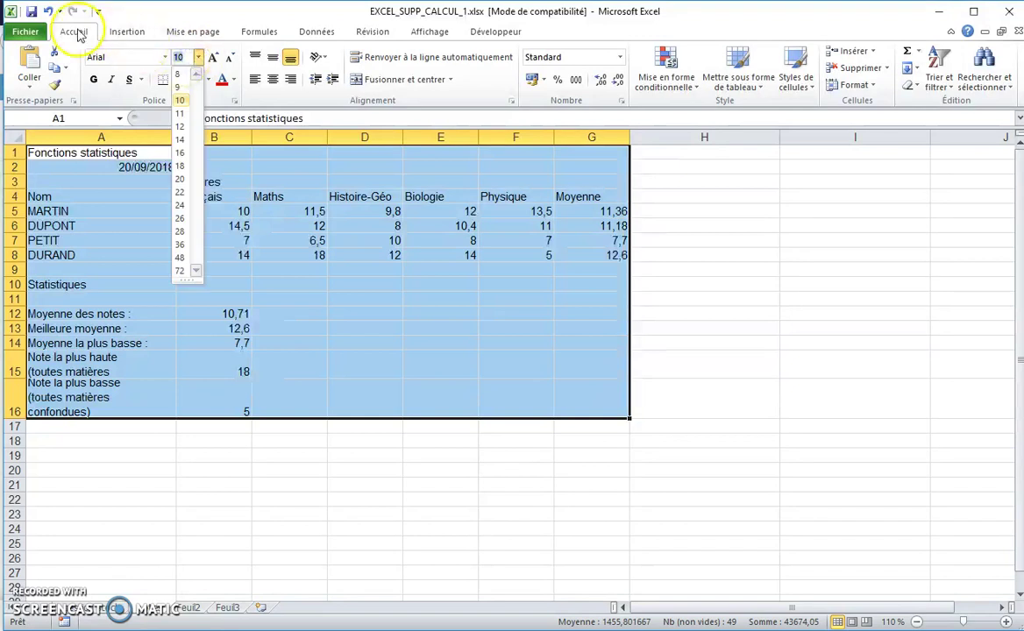
left_click(185, 126)
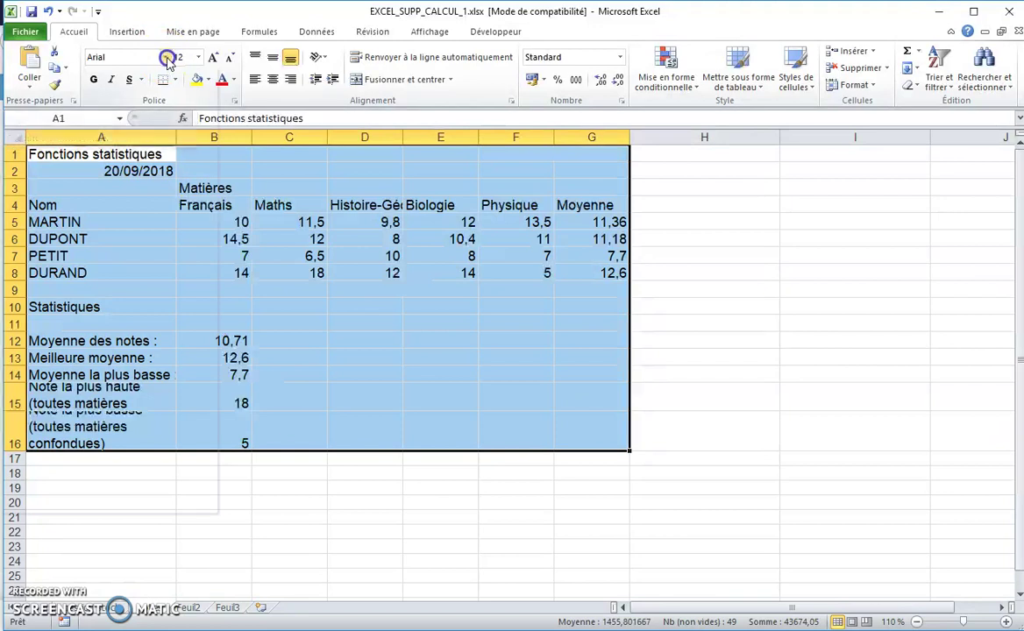
left_click(166, 57)
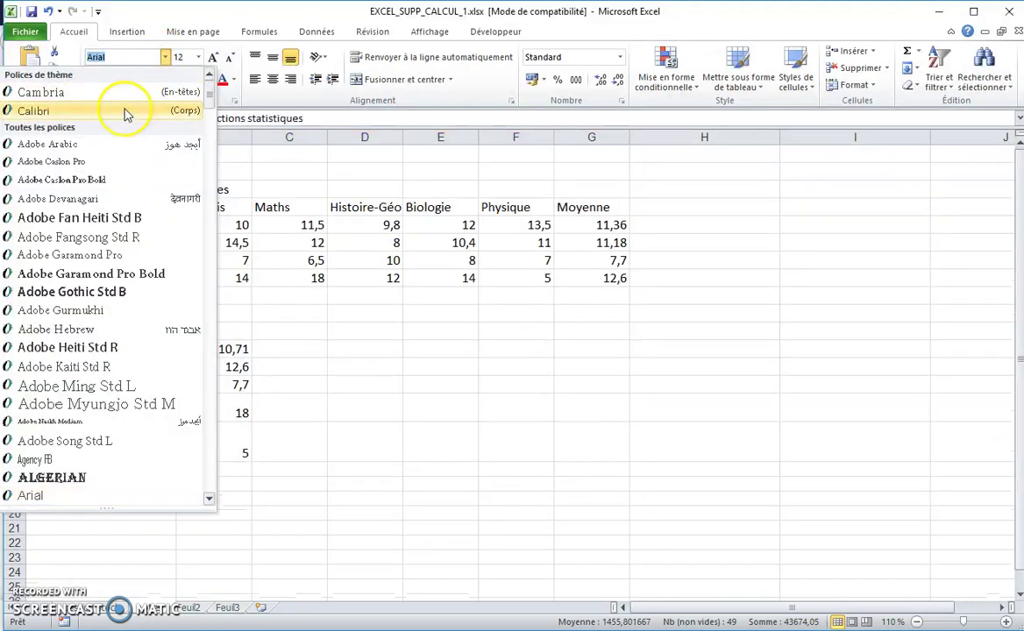
left_click(132, 109)
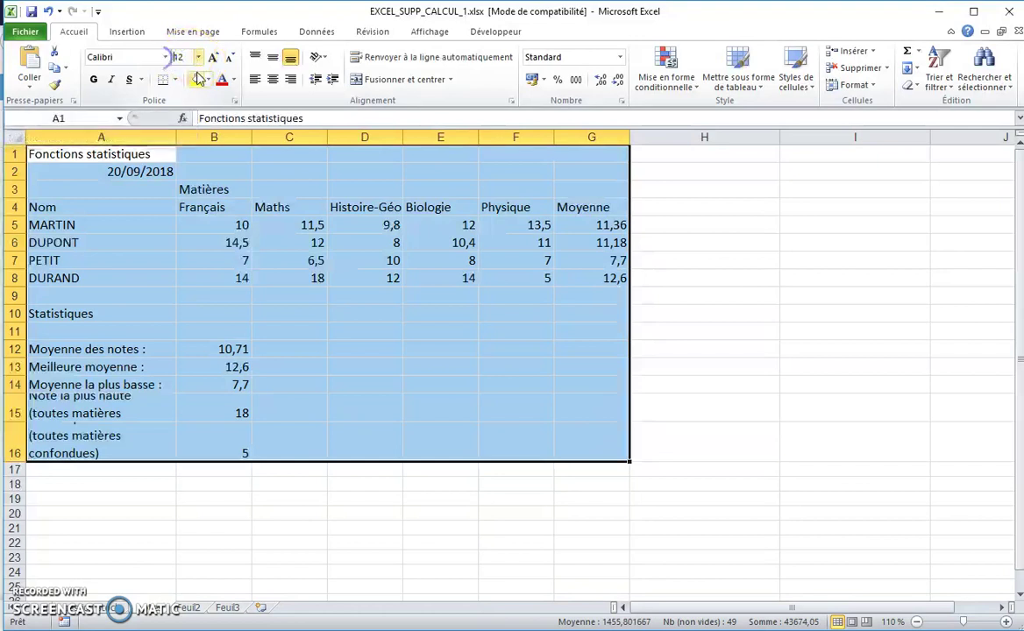
type("13")
key("Return")
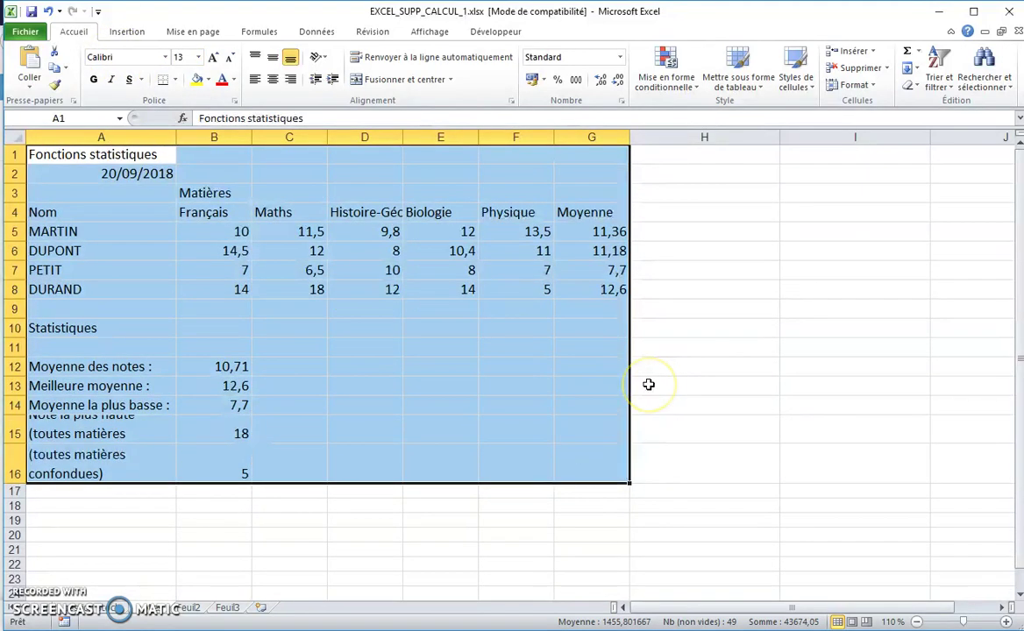
Make the A1 title 'Fonctions statistiques' bold, reverting a trial red colour to Automatique
left_click(119, 193)
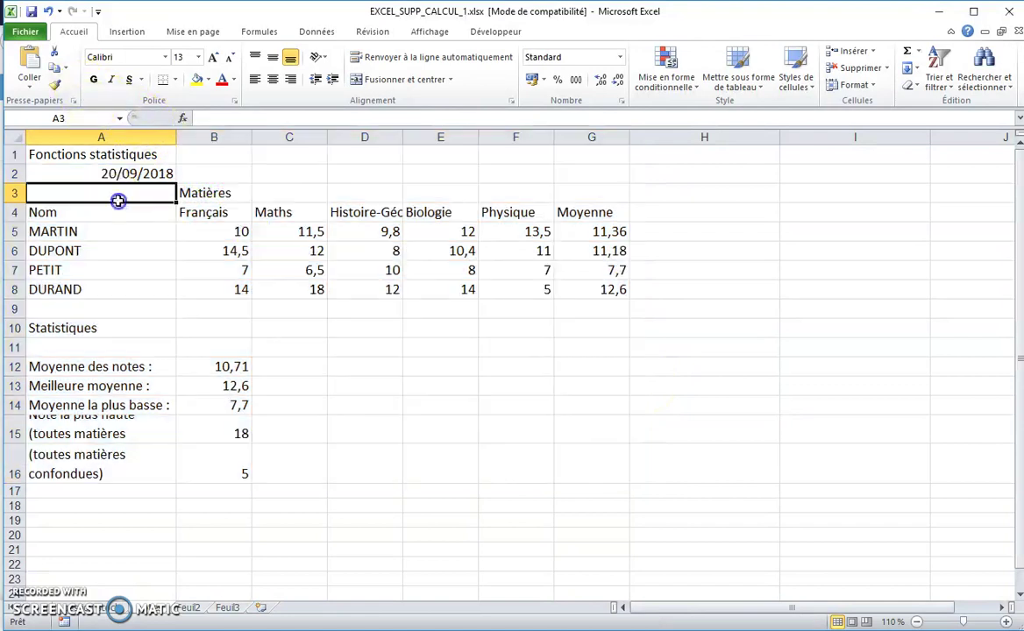
left_click(87, 154)
left_click(94, 79)
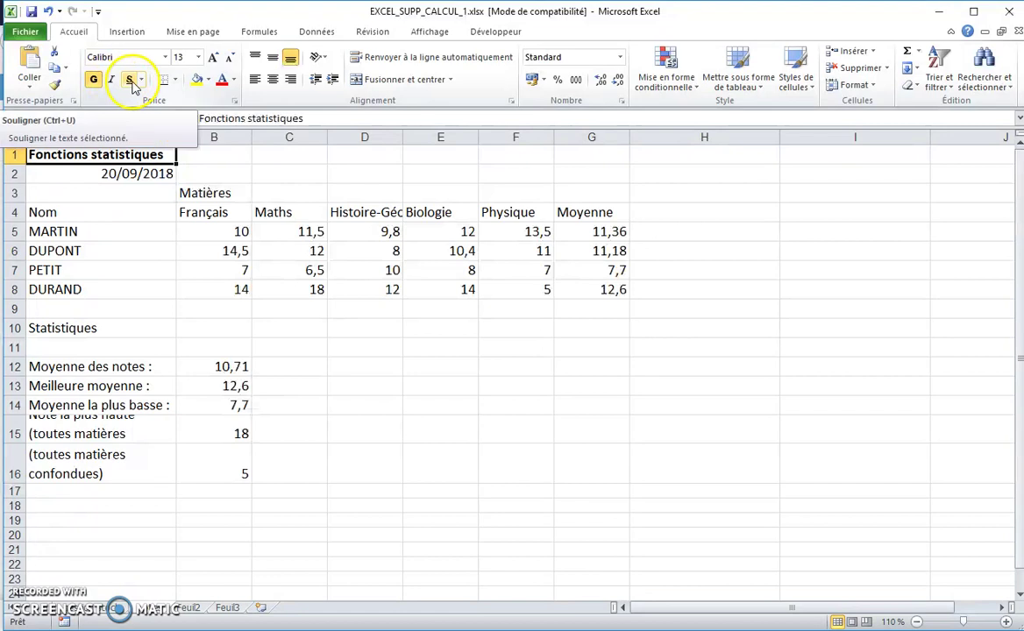
left_click(223, 81)
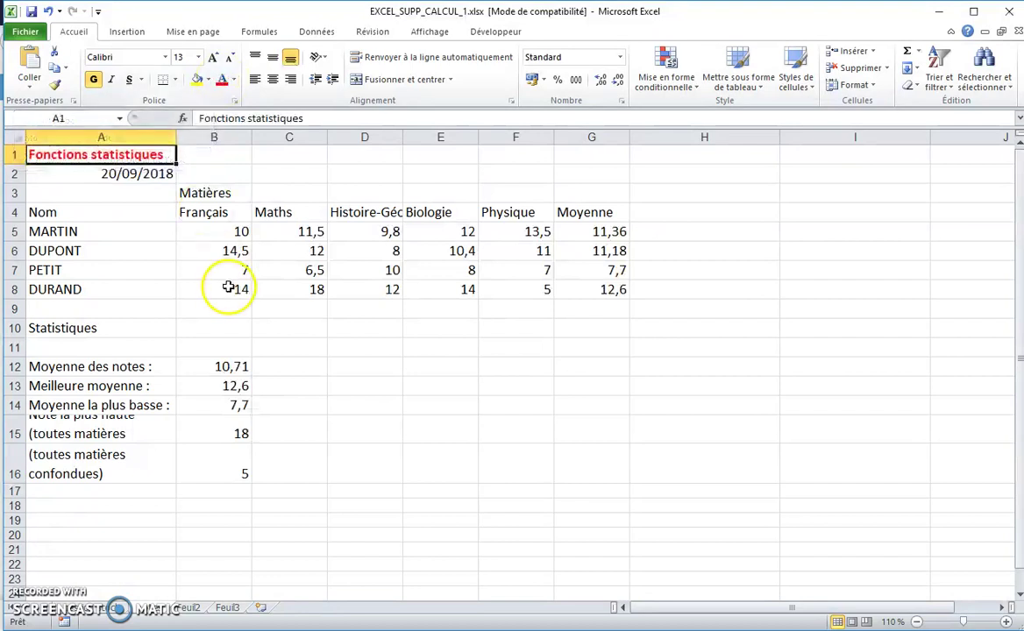
left_click(233, 80)
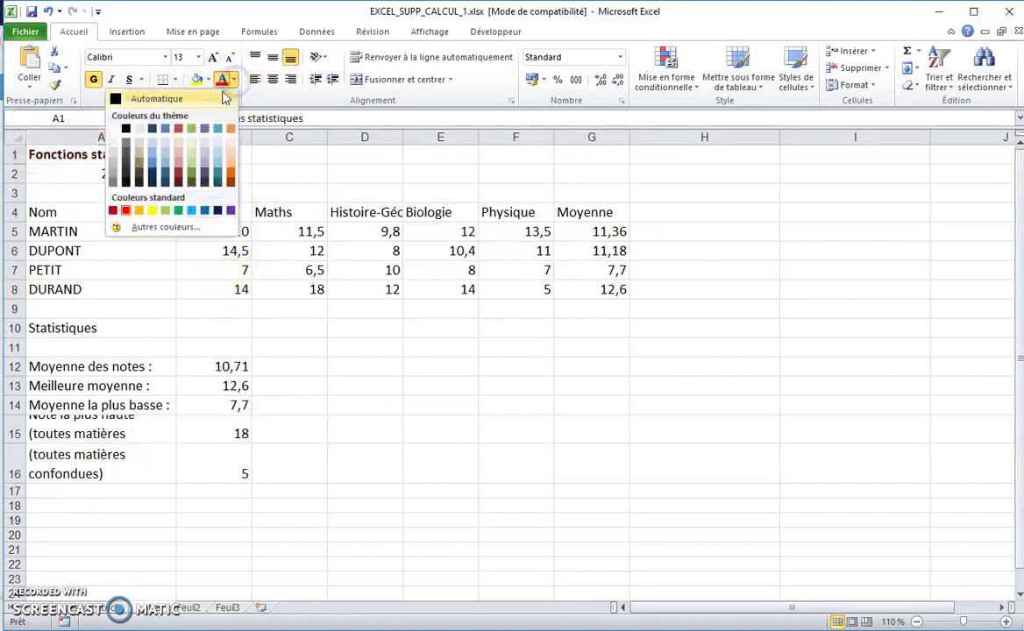
left_click(221, 99)
left_click(335, 407)
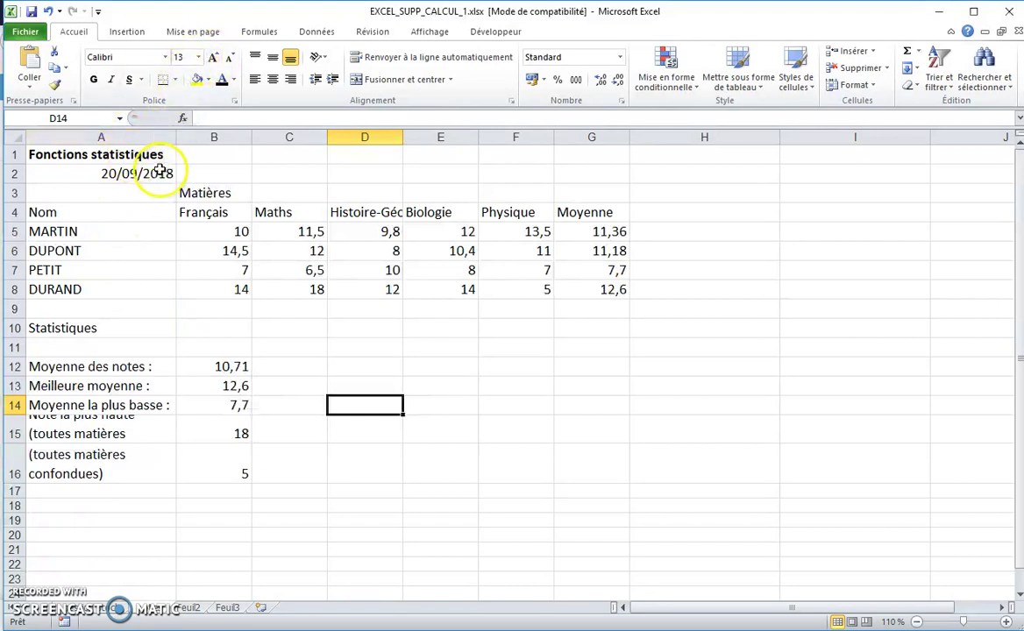
left_click(206, 253)
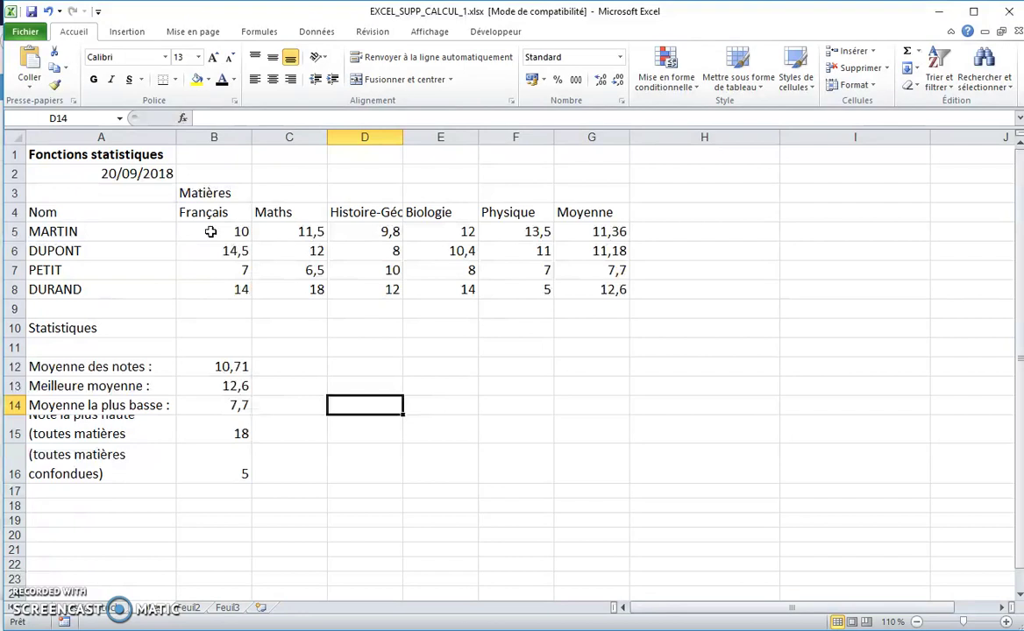
Format the grades block B5:G8 as Nombre with 1 decimal place
left_click(145, 174)
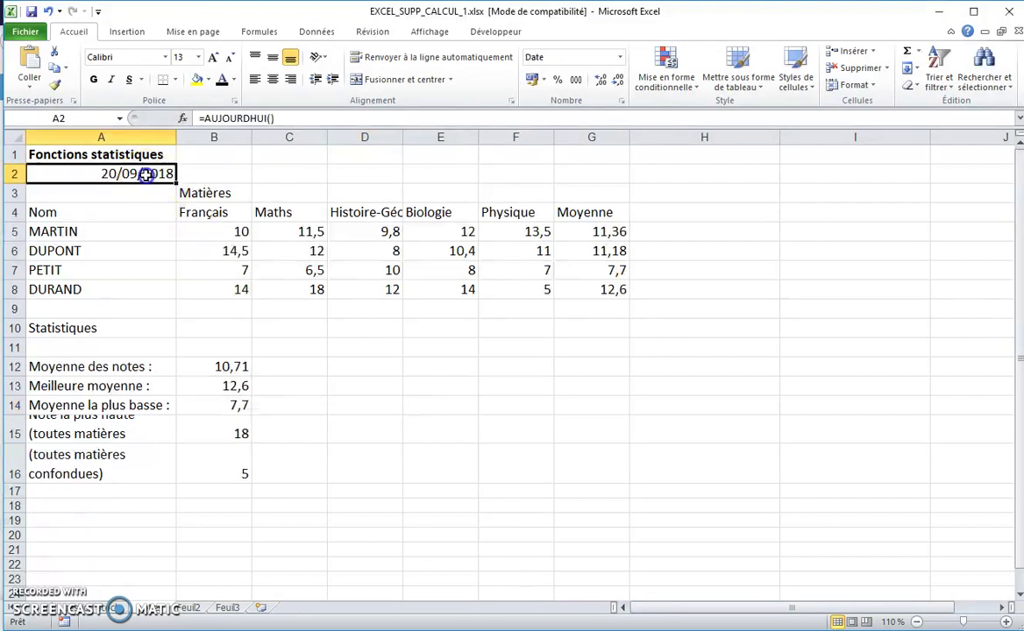
left_click(224, 229)
mouse_move(225, 230)
left_mouse_down()
mouse_move(338, 288)
mouse_move(571, 290)
left_mouse_up()
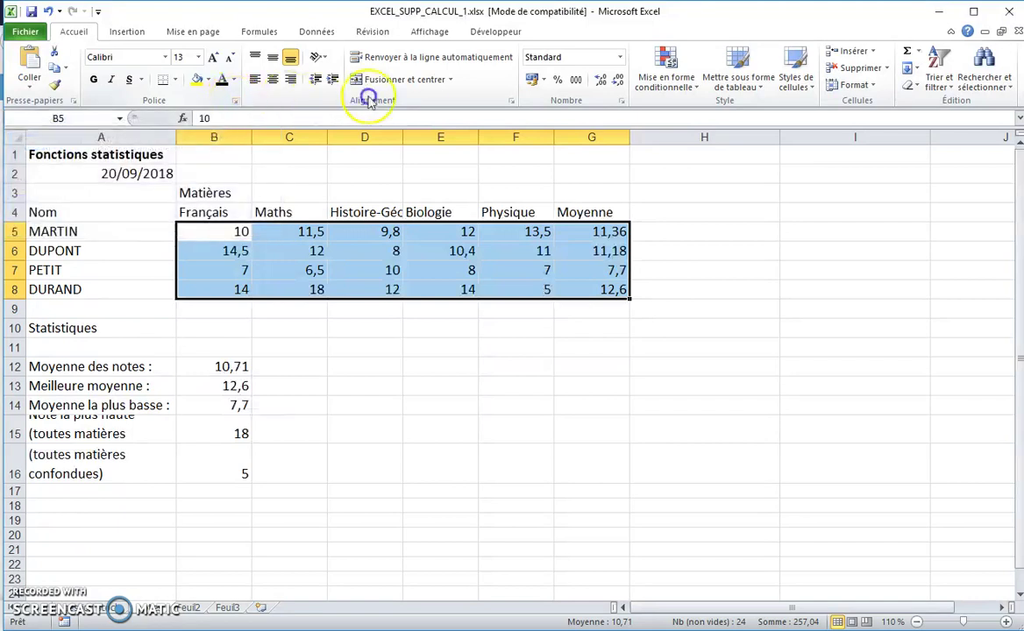
left_click(621, 103)
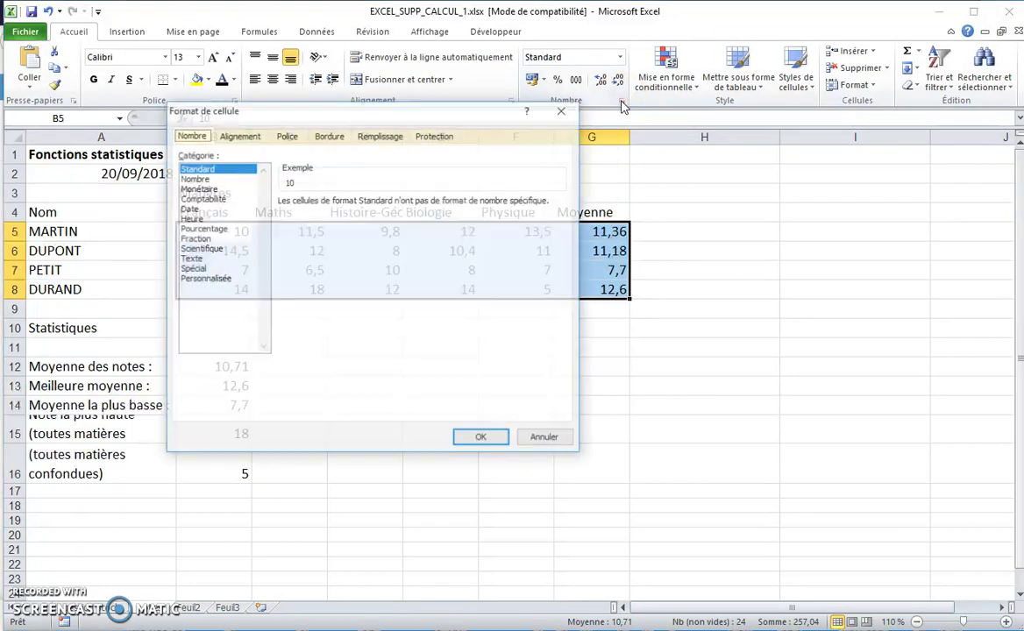
left_click_drag(317, 108, 661, 184)
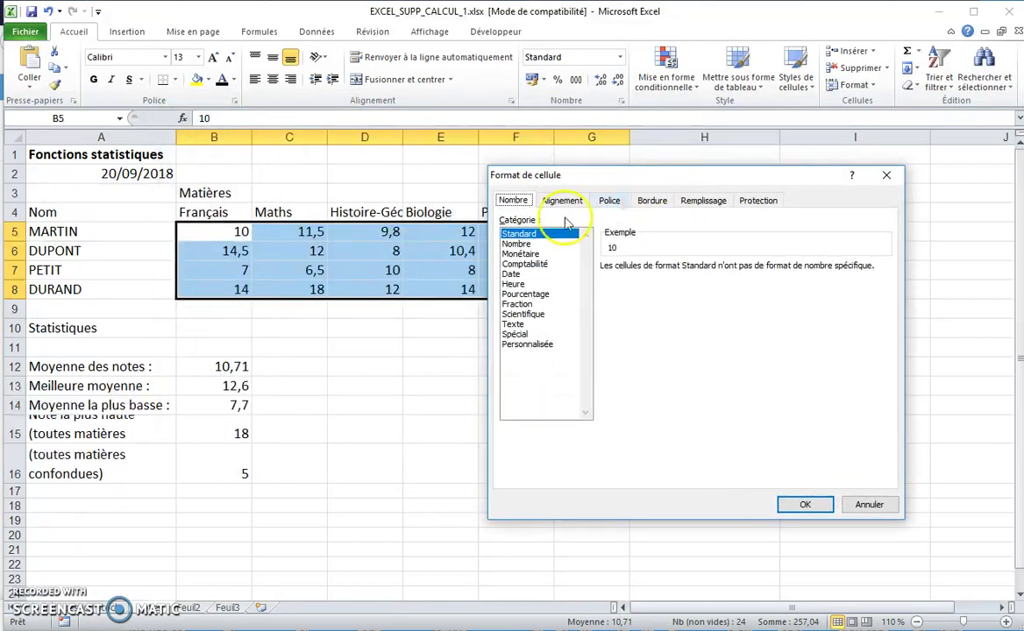
left_click(608, 200)
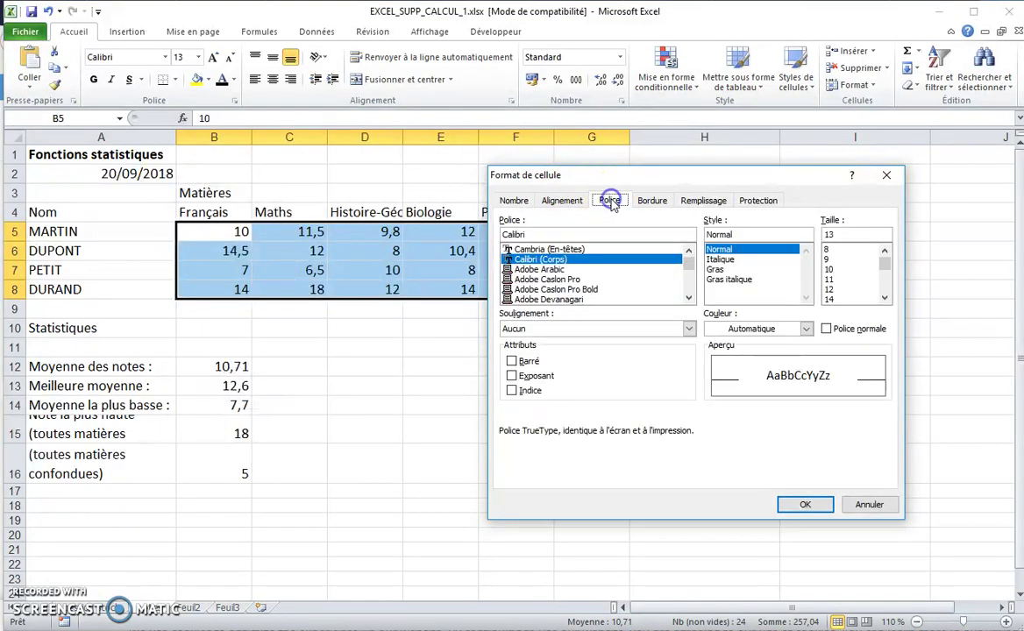
left_click(514, 200)
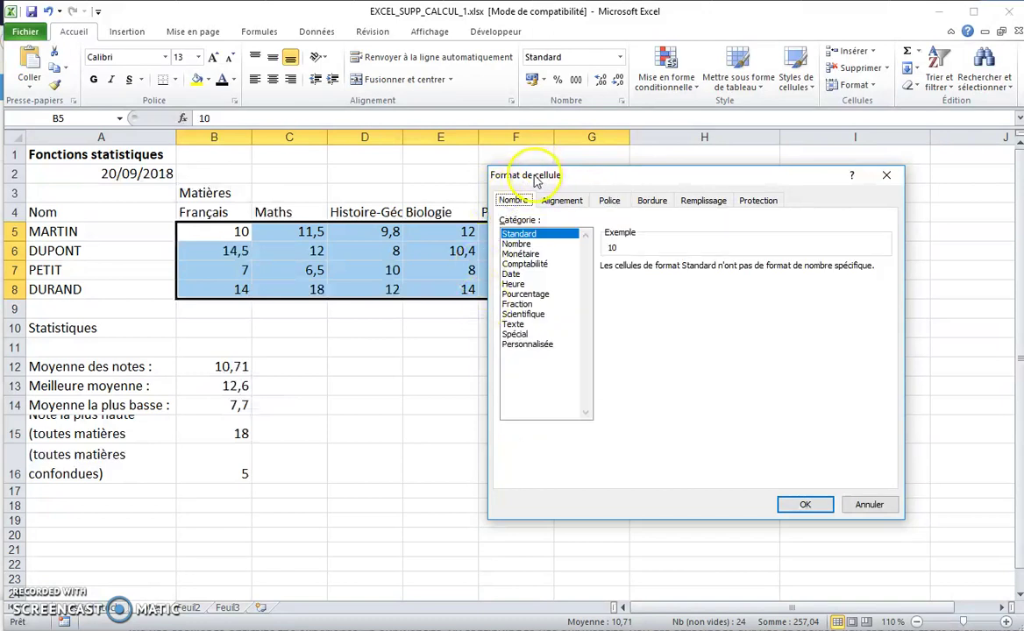
left_click_drag(537, 180, 714, 166)
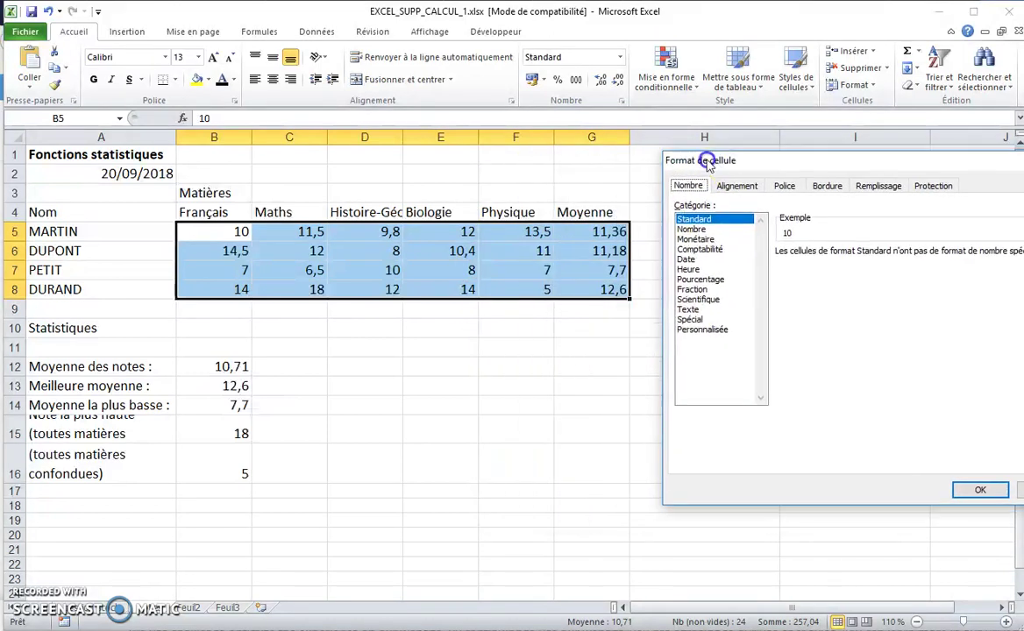
left_click(695, 231)
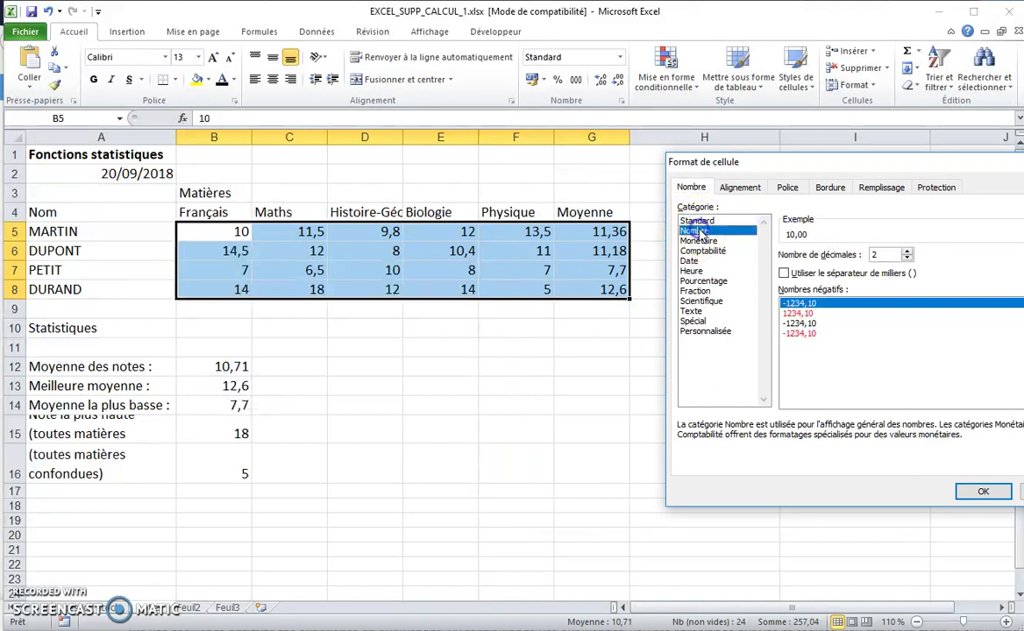
left_click(907, 258)
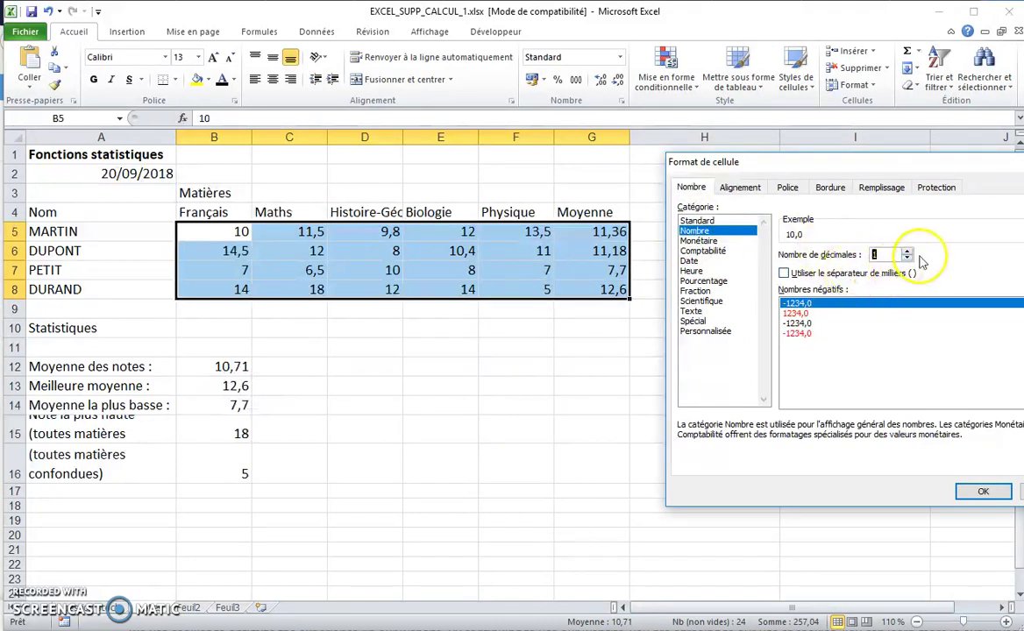
left_click(983, 491)
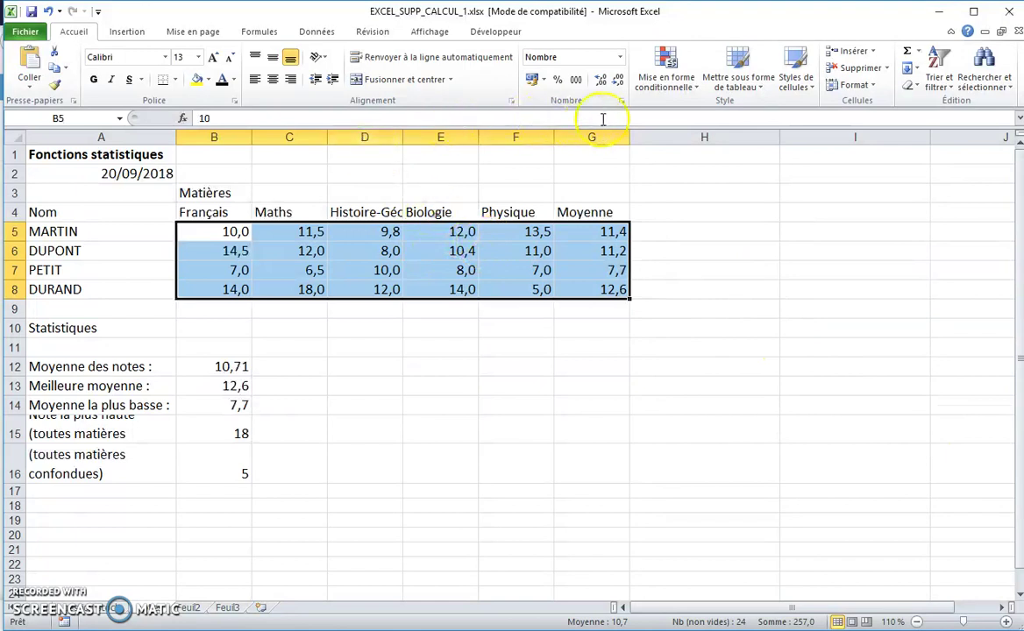
Bring up Format de cellule for B5:G8, previewing Nombre at 2 decimals with red minus negatives
left_click(622, 101)
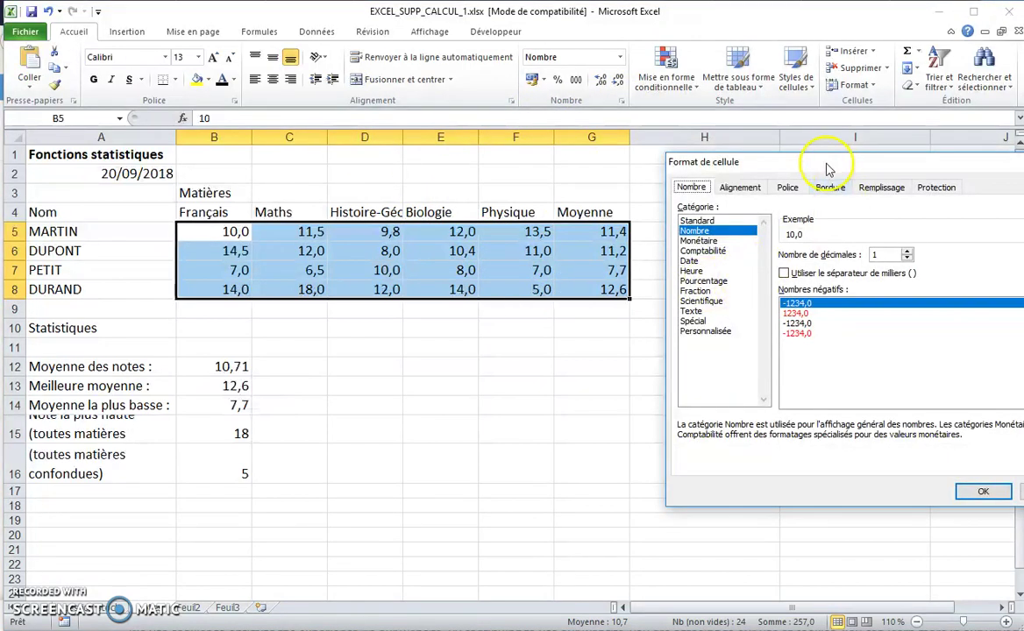
left_click_drag(817, 165, 787, 168)
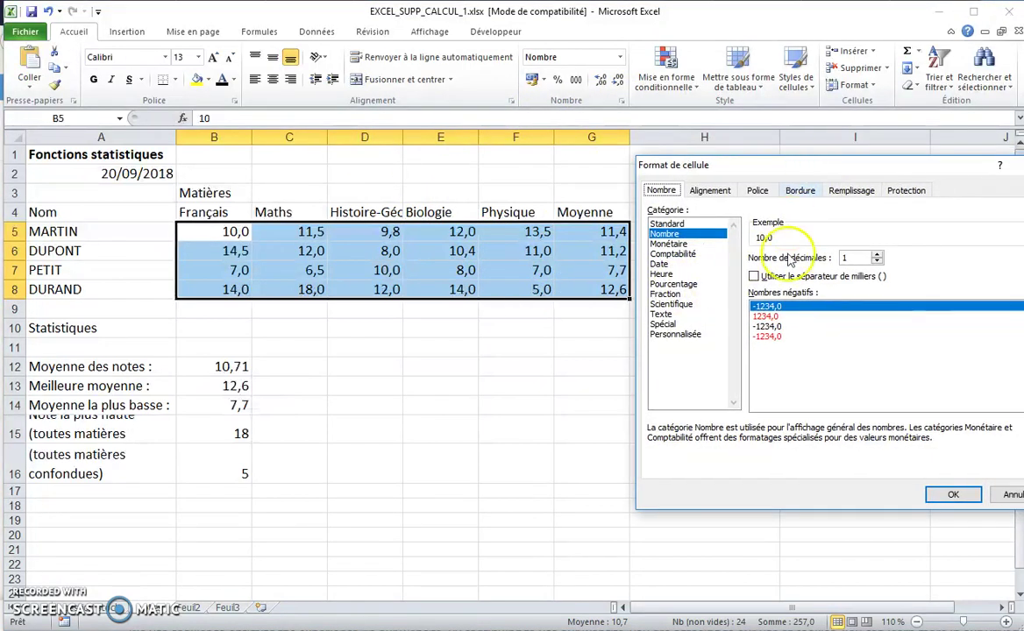
left_click(877, 254)
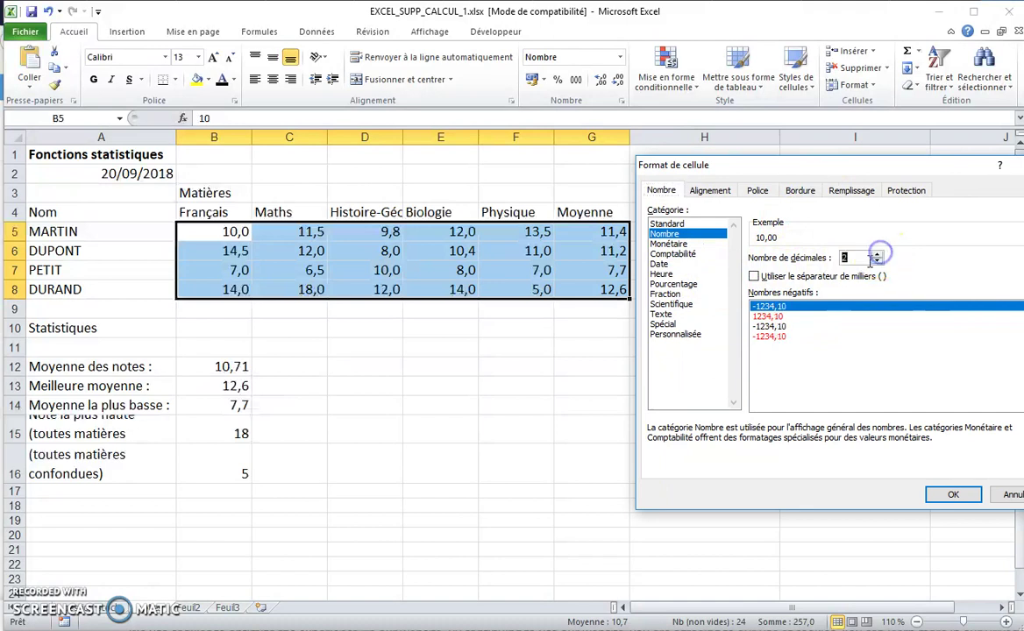
left_click(771, 338)
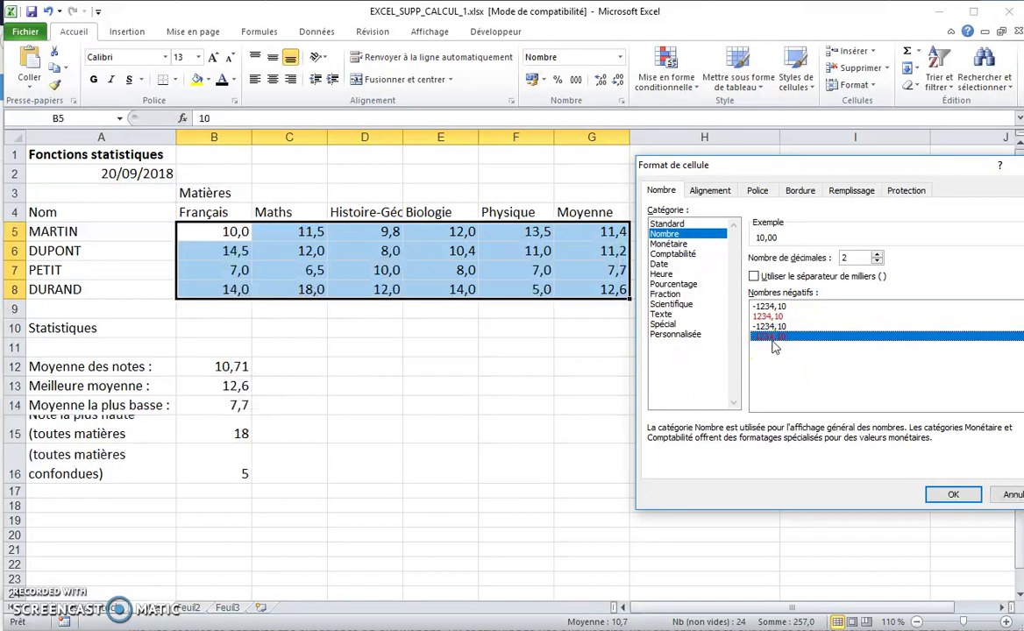
left_click_drag(754, 162, 498, 129)
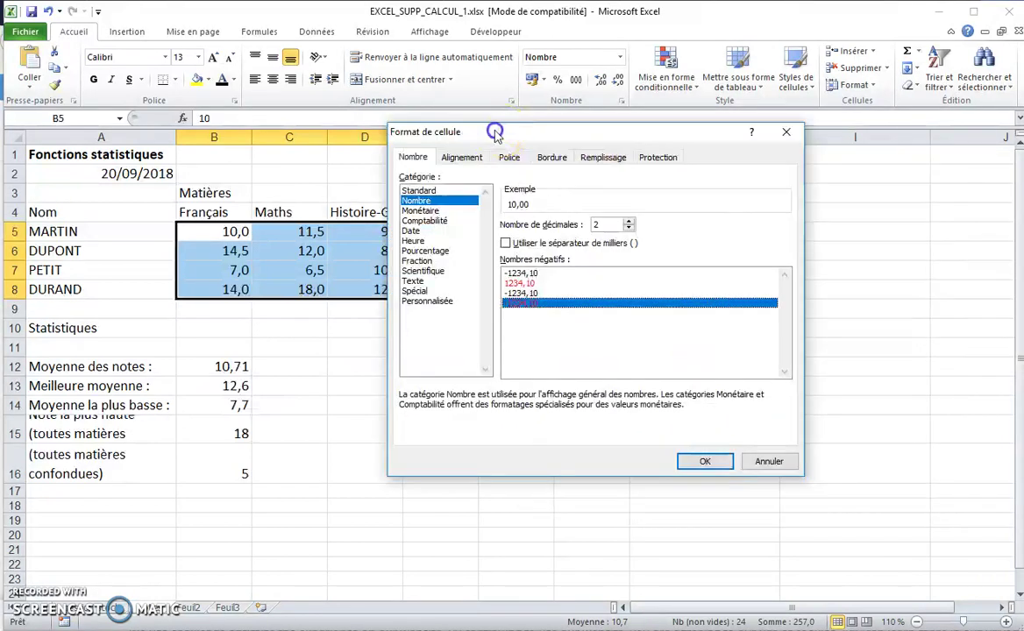
left_click(516, 303)
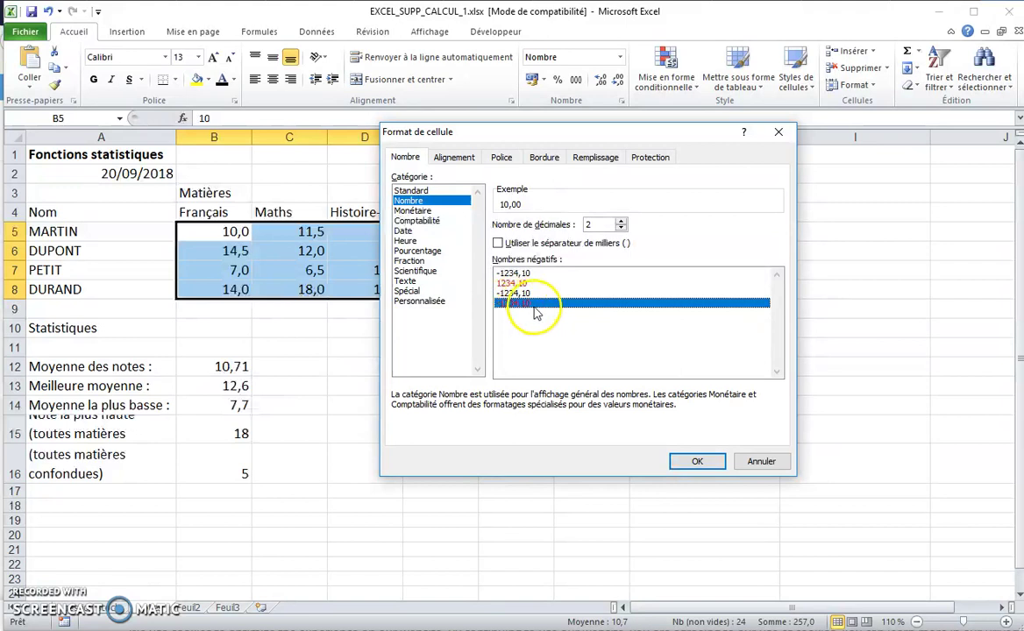
left_click(520, 305)
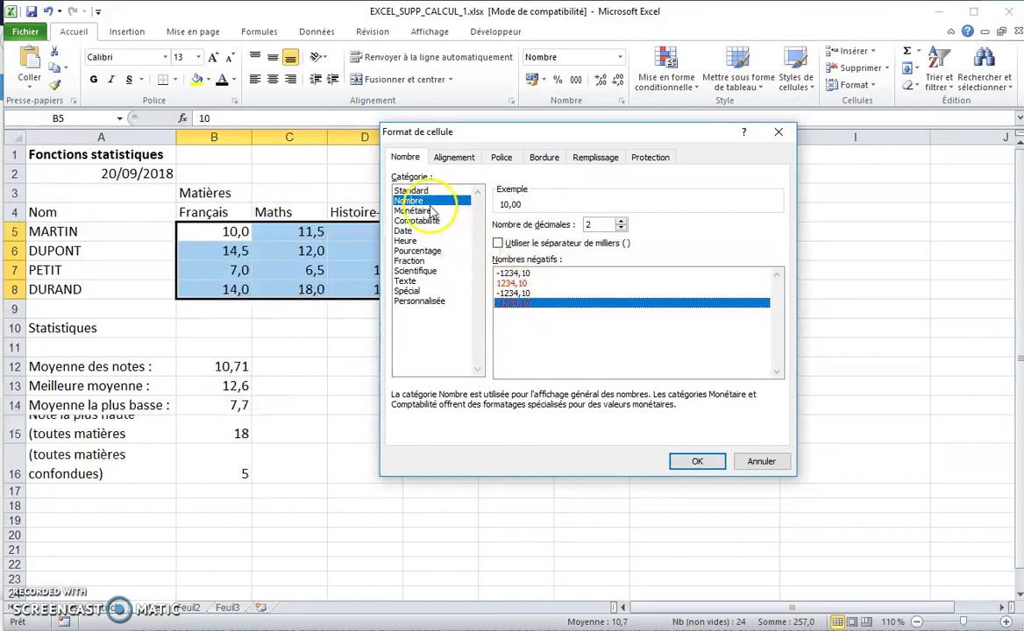
left_click_drag(475, 134, 725, 150)
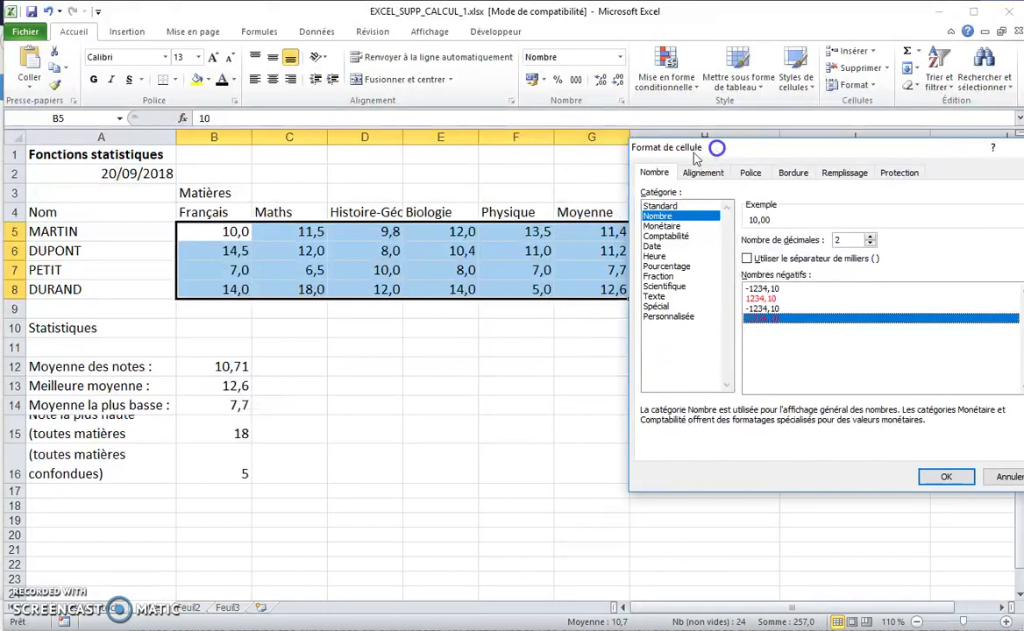
Format the grades as Monétaire with € and the plain black negative style
left_click(662, 226)
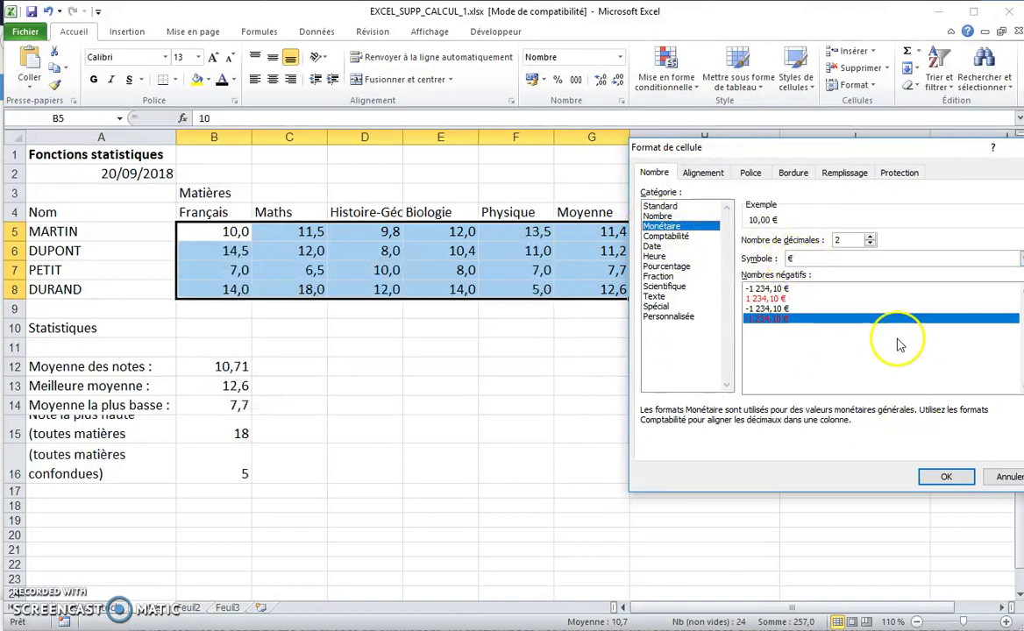
left_click(771, 289)
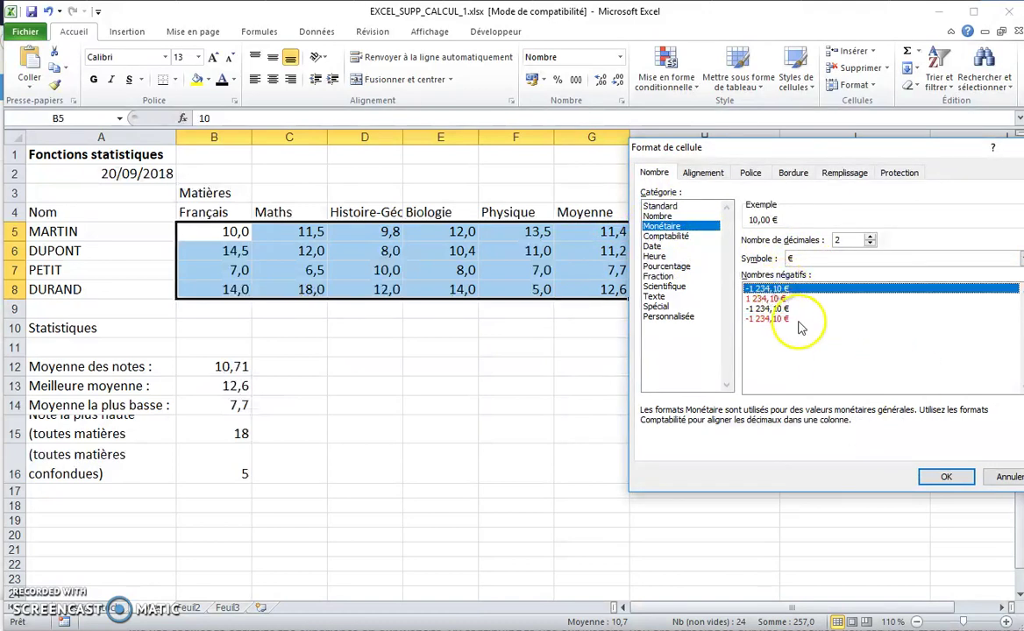
left_click(944, 476)
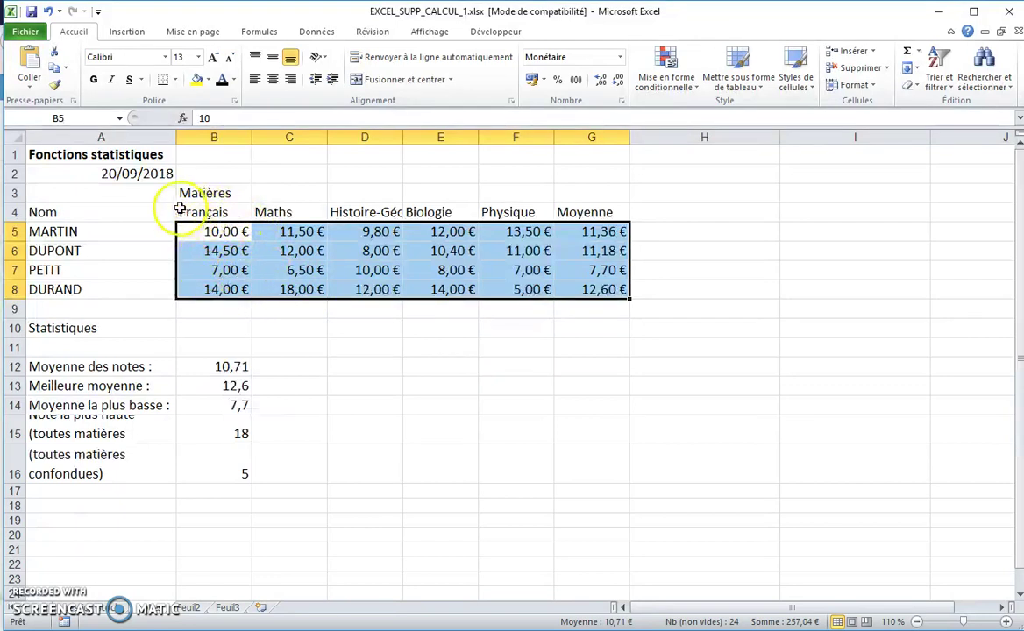
Preview the Comptabilité format for the grades in Format de cellule
left_click(624, 102)
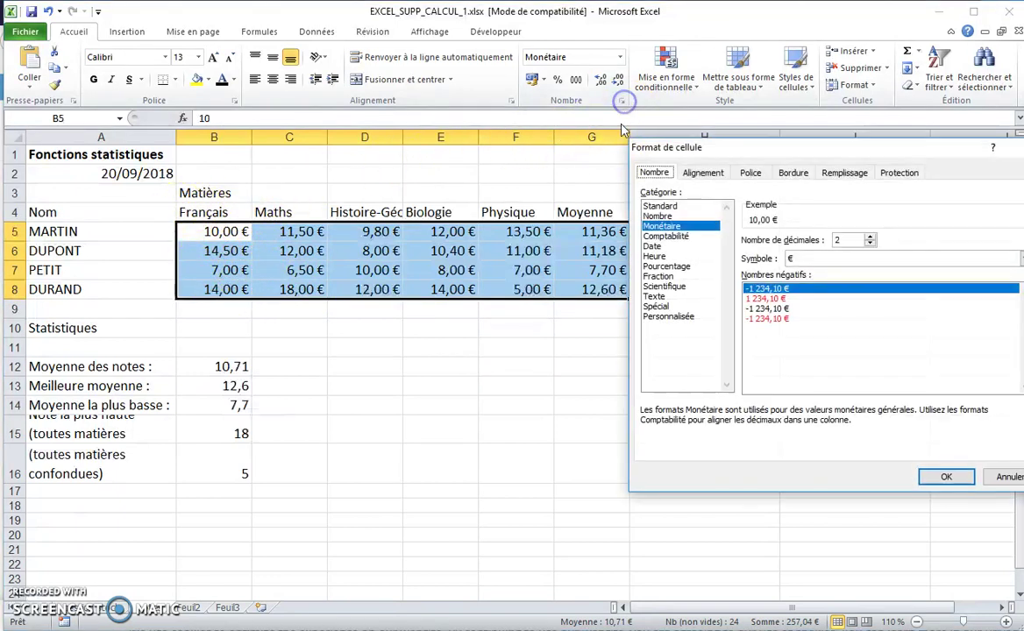
left_click(681, 237)
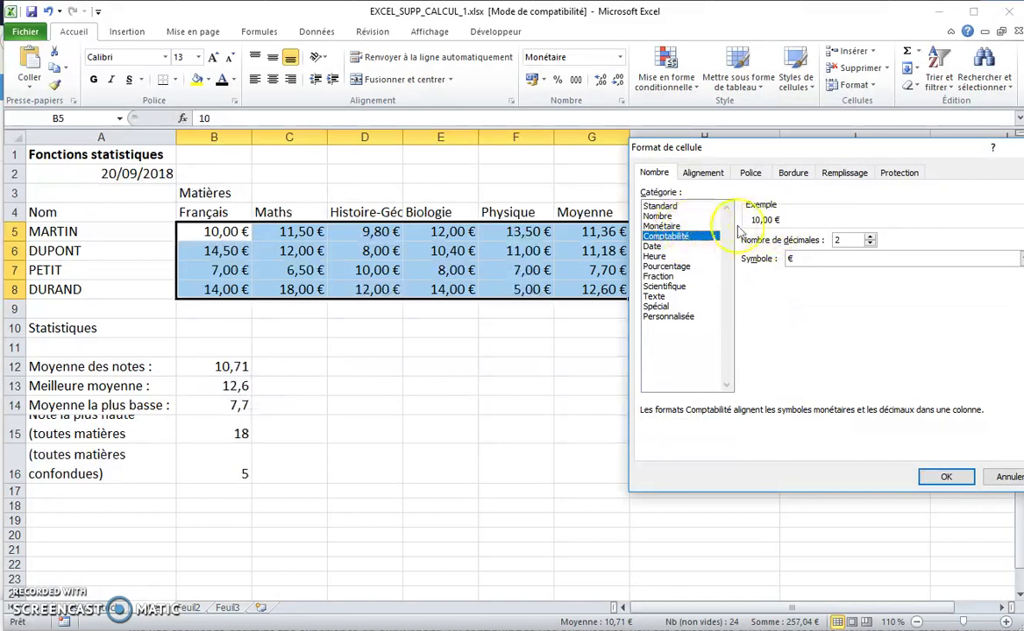
left_click_drag(726, 159, 641, 162)
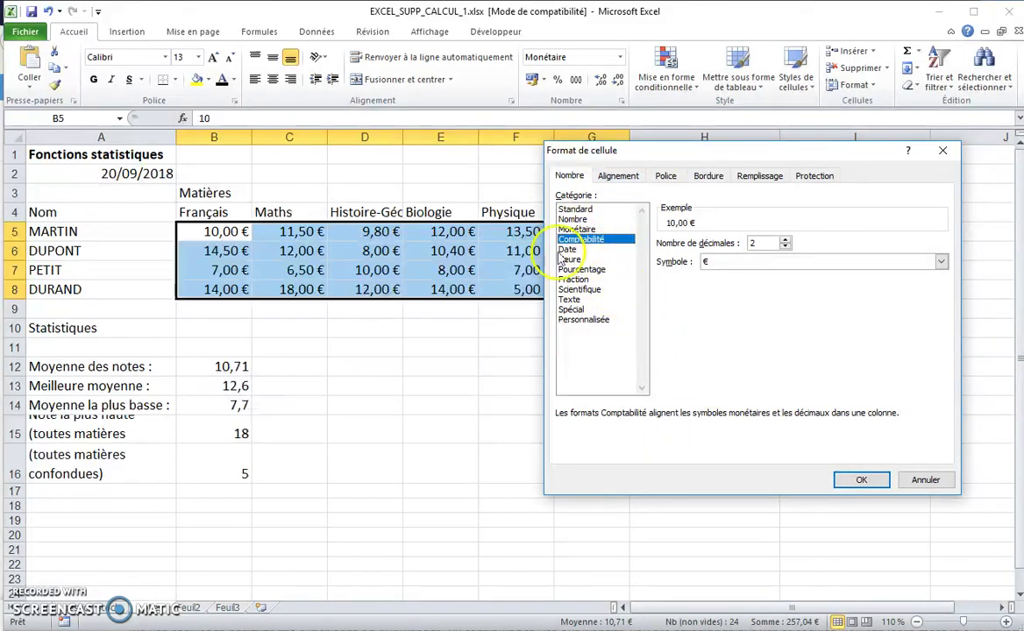
Show the grades as plain Nombre with 2 decimals, removing the euro sign
left_click(575, 210)
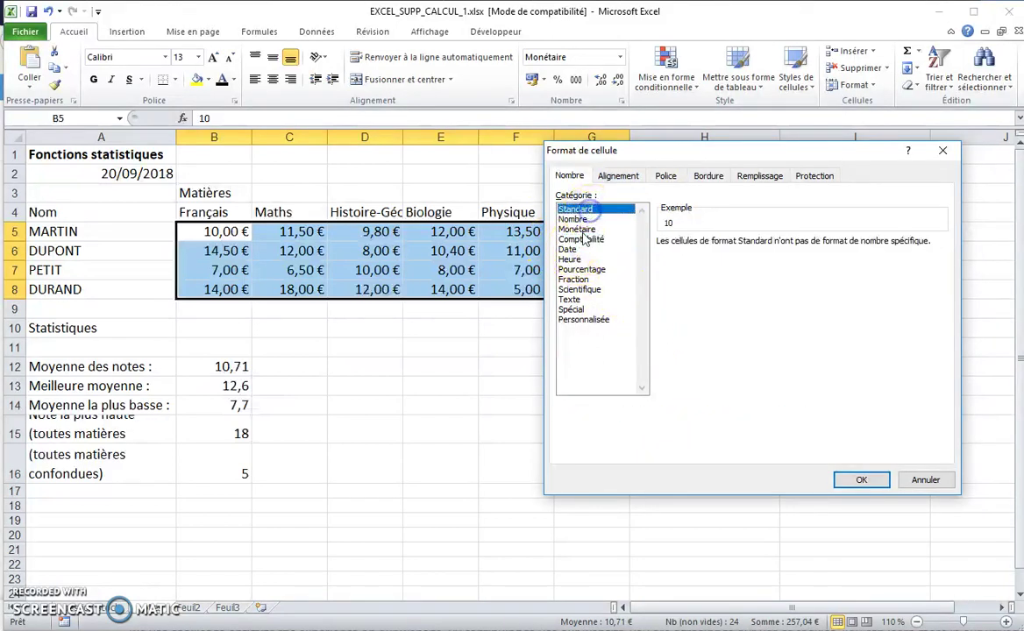
left_click(589, 219)
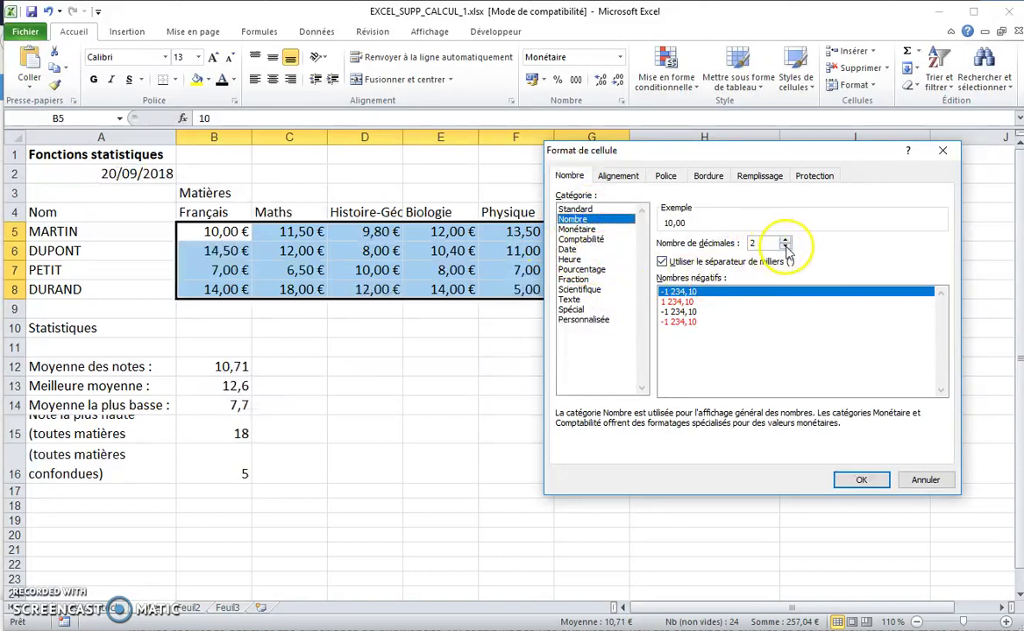
left_click(863, 481)
Give statistics B12:B16 Nombre format with two decimals (10,71, 12,60, 7,70, 18,00, 5,00)
left_click_drag(237, 367, 240, 466)
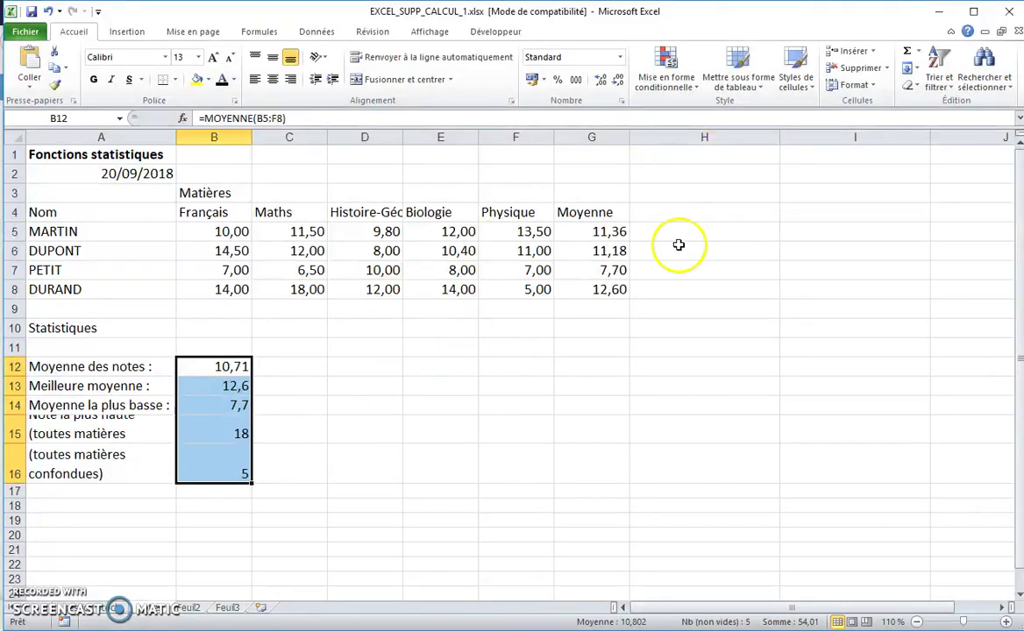
left_click(621, 101)
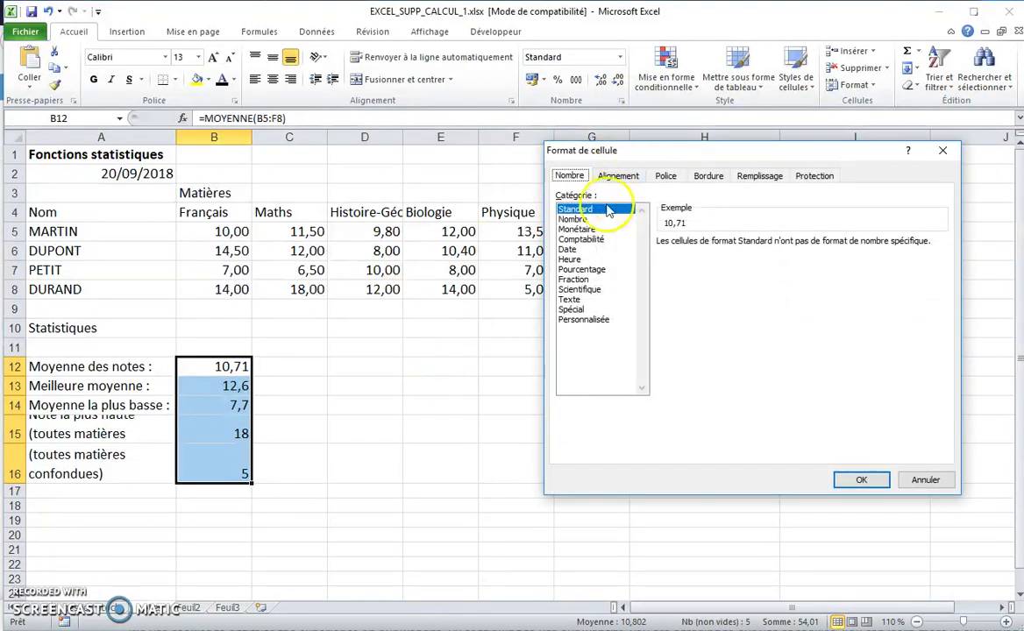
left_click(578, 220)
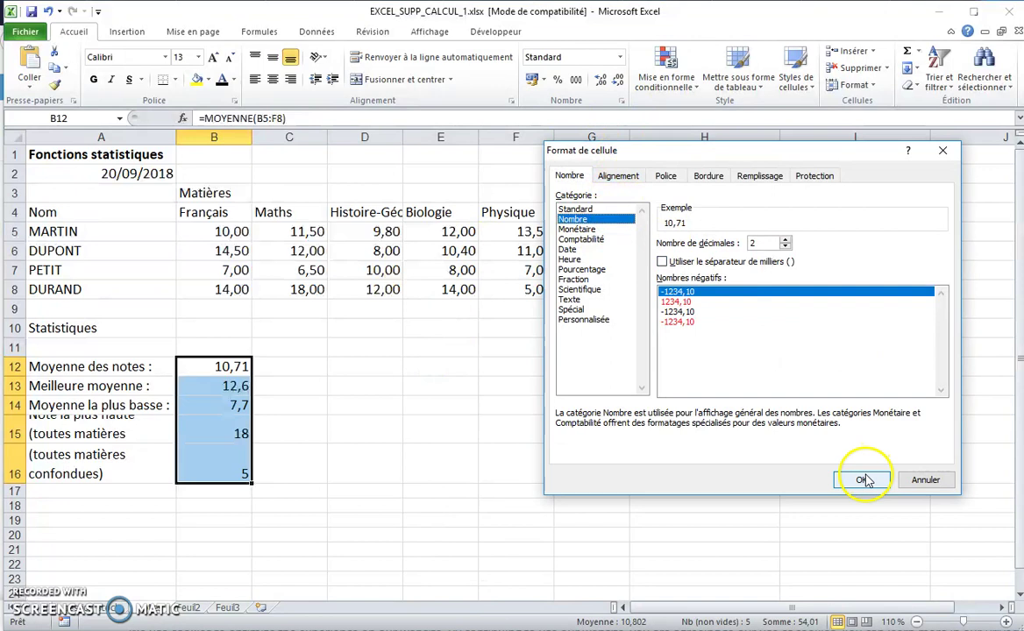
left_click(861, 480)
left_click(377, 401)
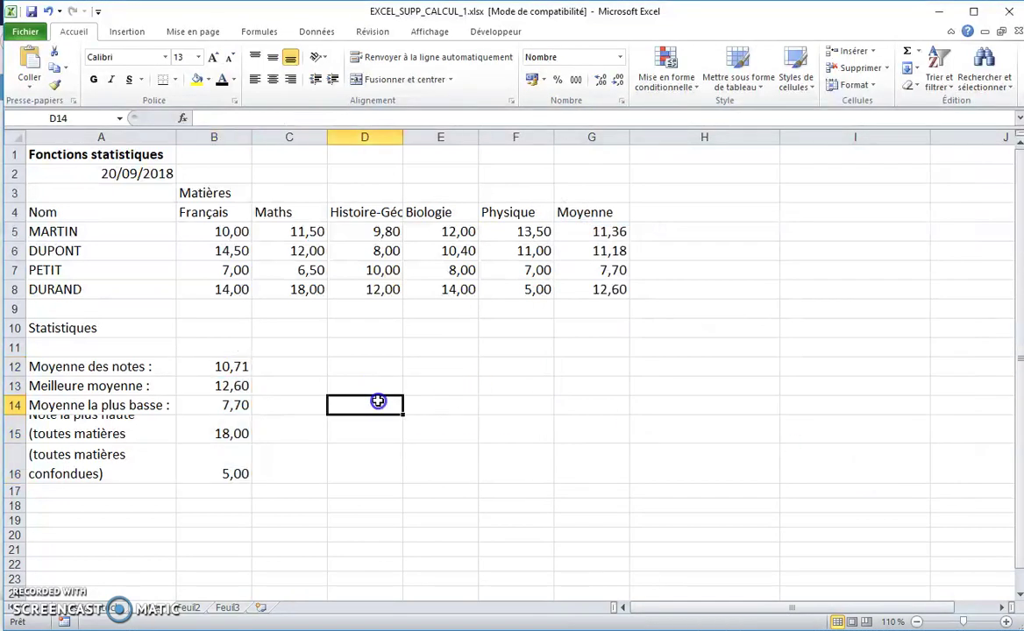
left_click(131, 173)
Format A2 with the long date style *mercredi 14 mars 2001, showing jeudi 20 septembre 2018
left_click(235, 119)
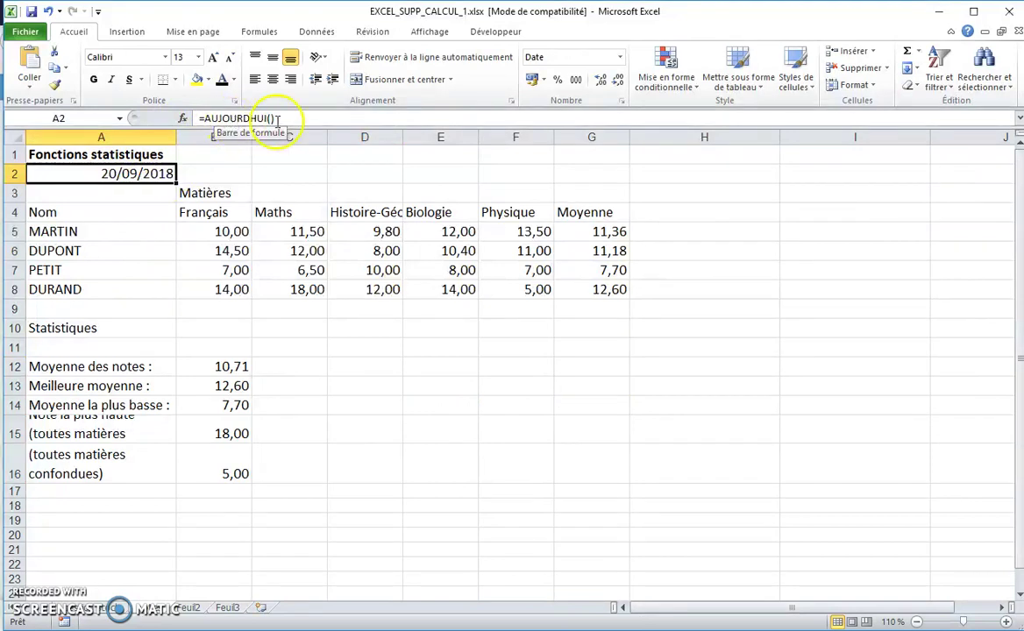
left_click(622, 101)
left_click_drag(560, 149, 530, 160)
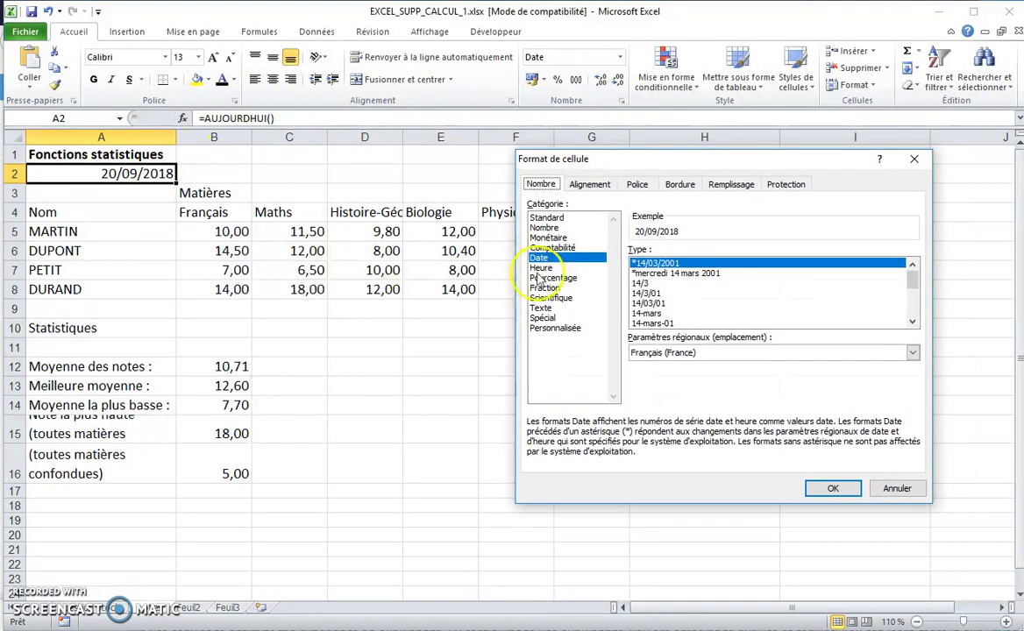
left_click(682, 273)
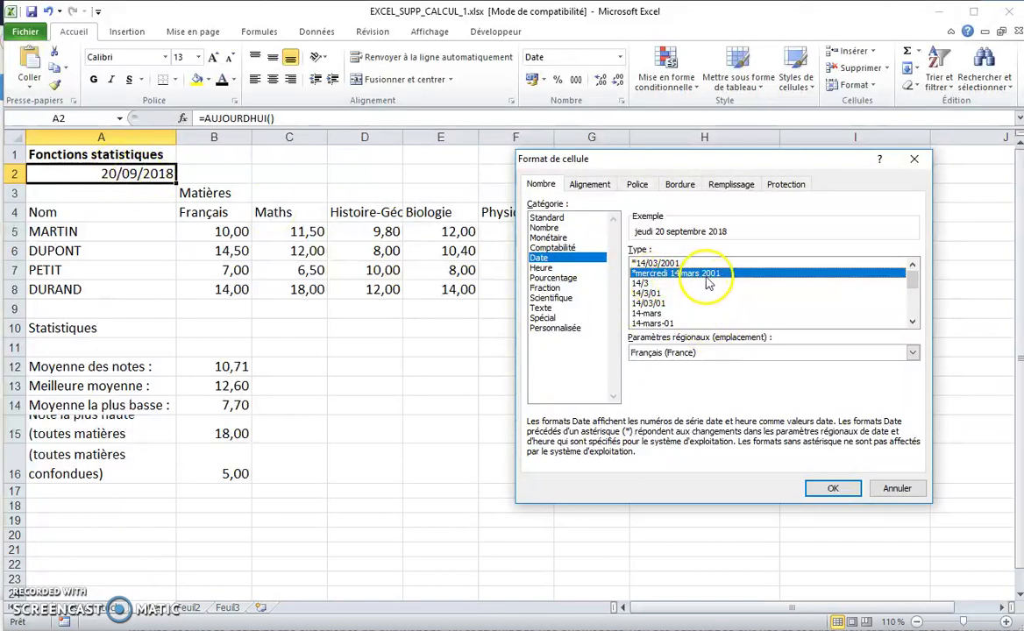
left_click(835, 488)
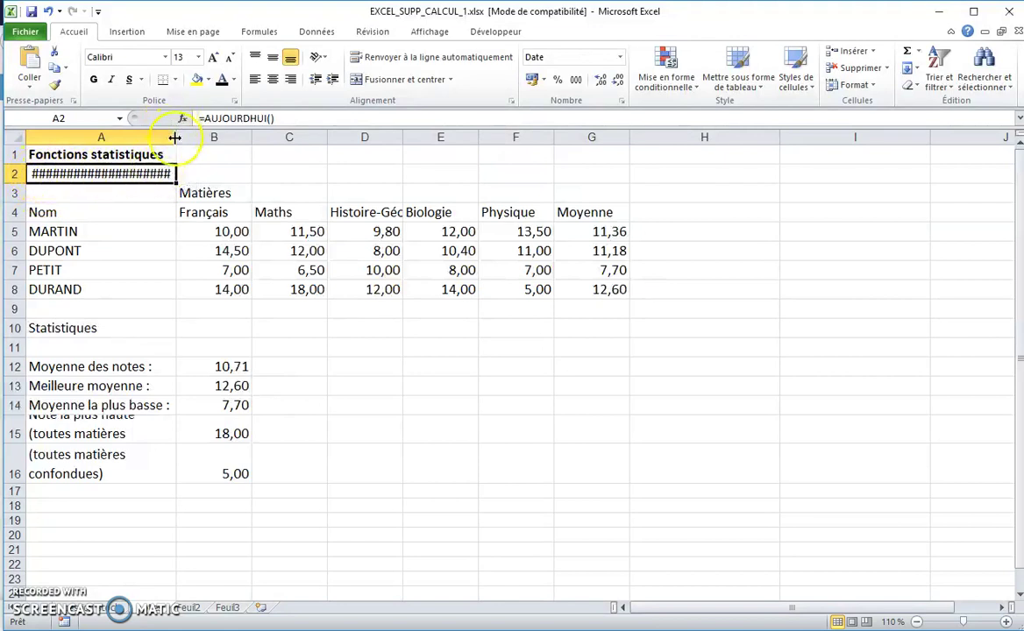
Widen column A until 'jeudi 20 septembre 2018' in A2 displays in full
left_click_drag(175, 138, 216, 137)
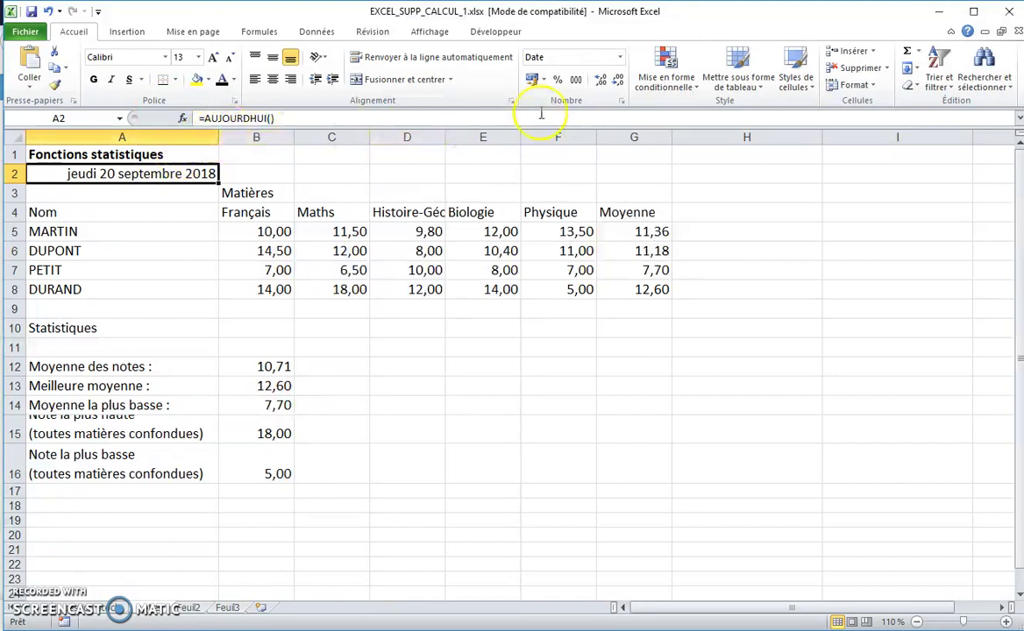
left_click(621, 101)
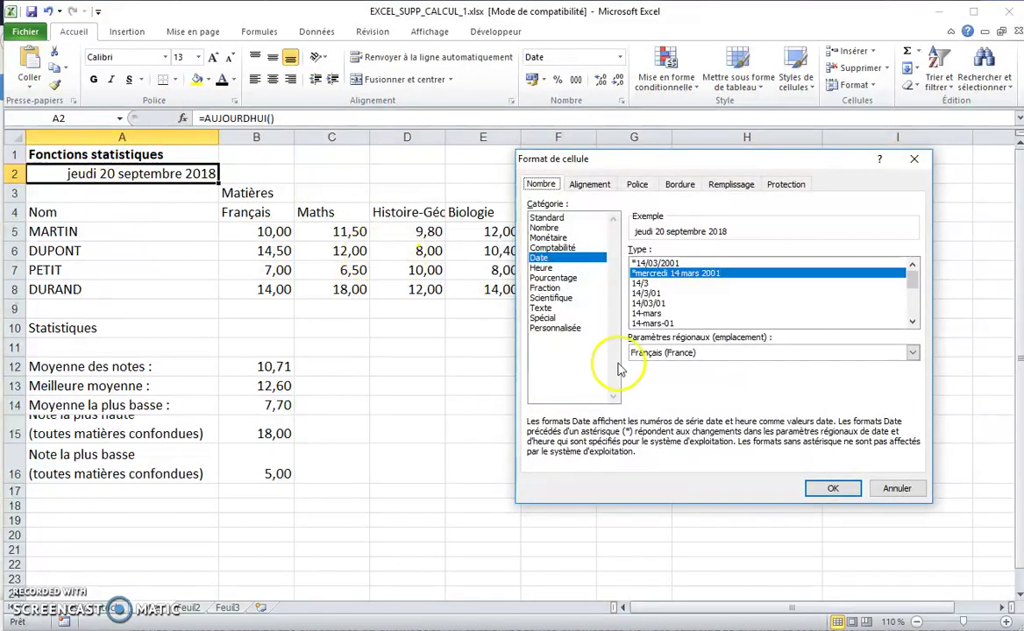
scroll(737, 298, "down", 1)
scroll(739, 305, "down", 1)
scroll(740, 311, "down", 1)
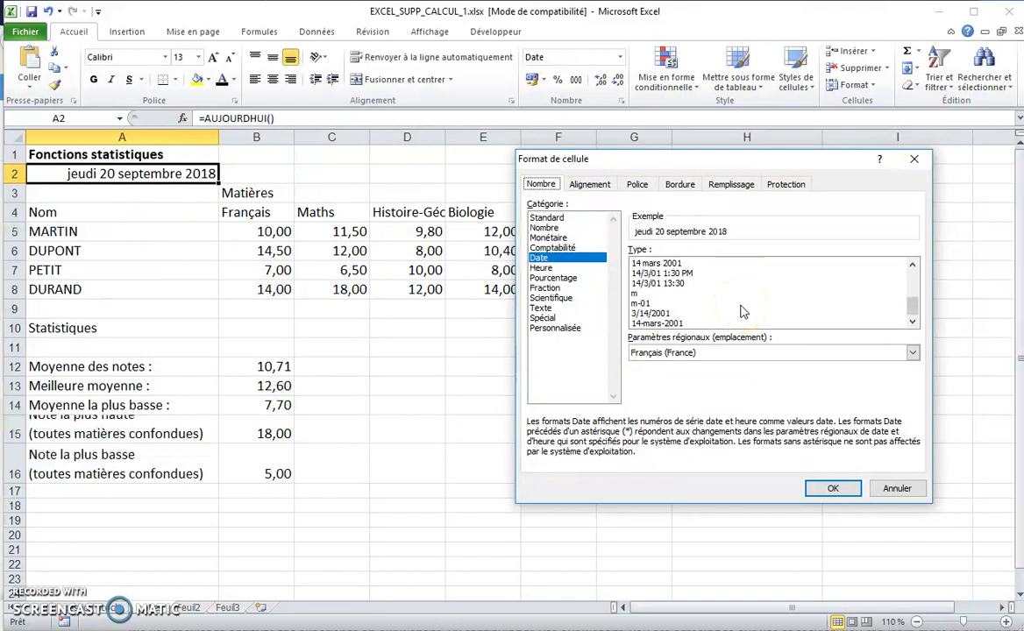
left_click(682, 323)
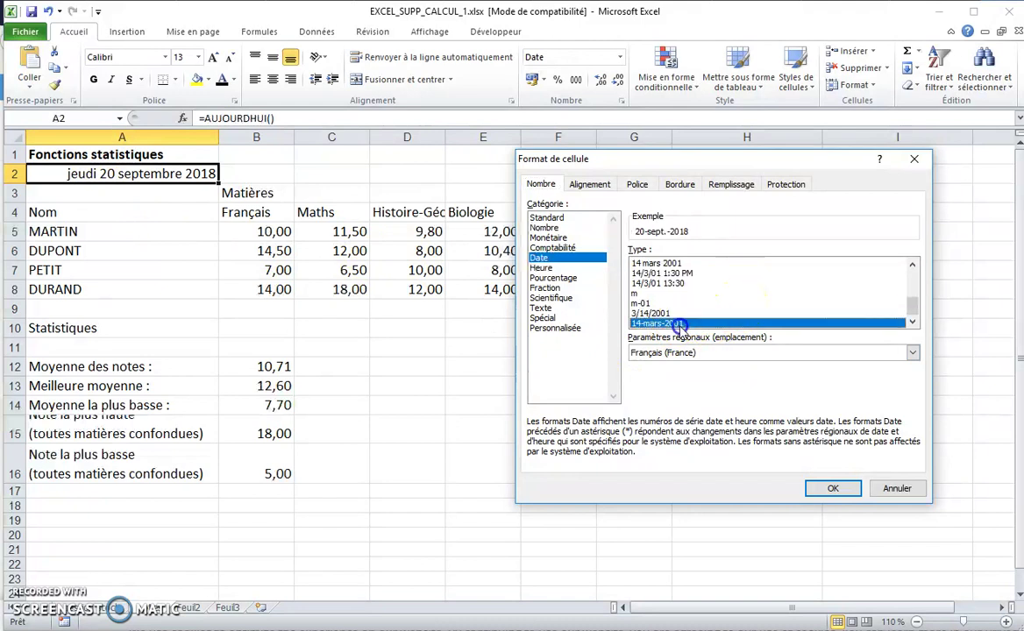
left_click(833, 489)
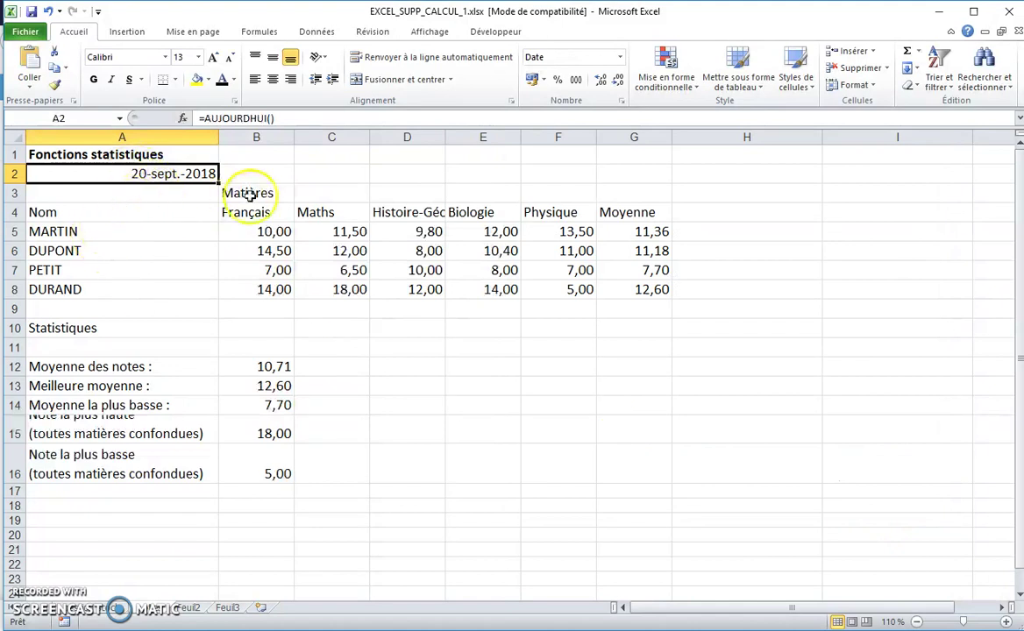
left_click(620, 100)
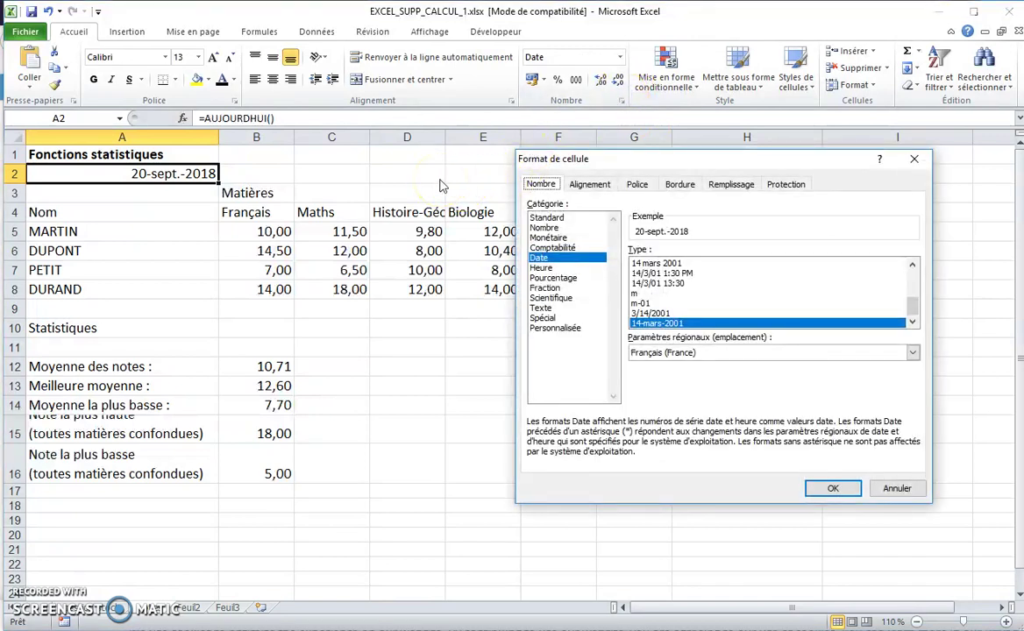
scroll(714, 313, "up", 2)
scroll(715, 313, "up", 2)
left_click(694, 274)
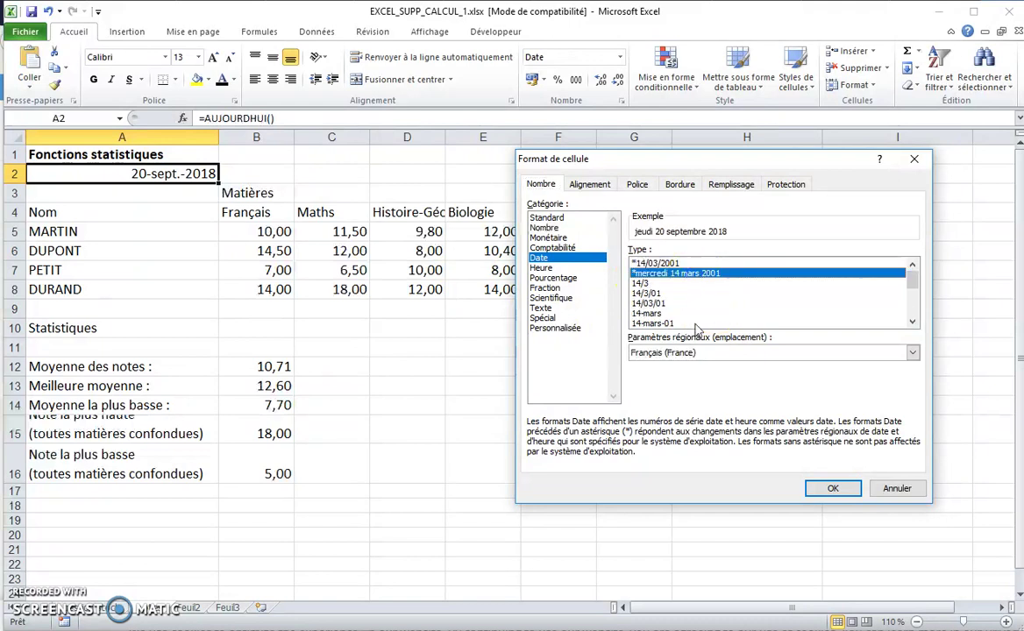
left_click(828, 489)
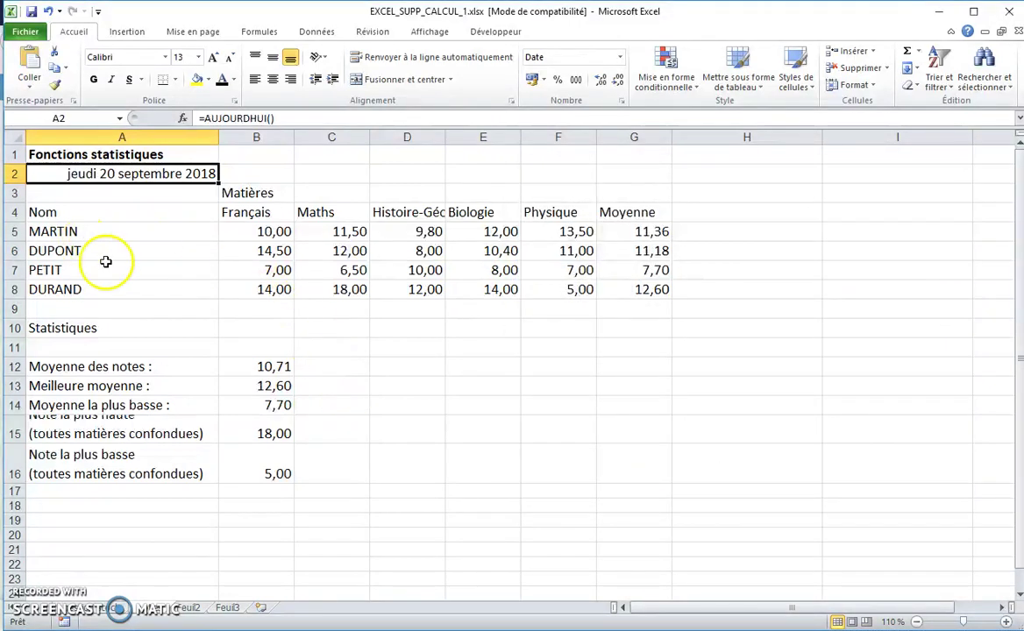
left_click(370, 395)
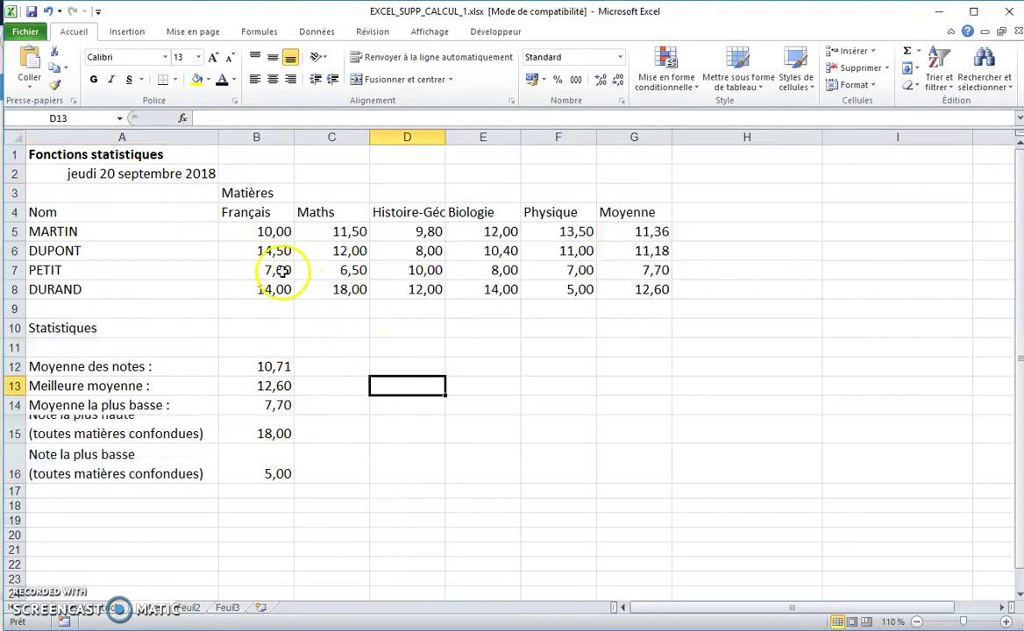
left_click(621, 100)
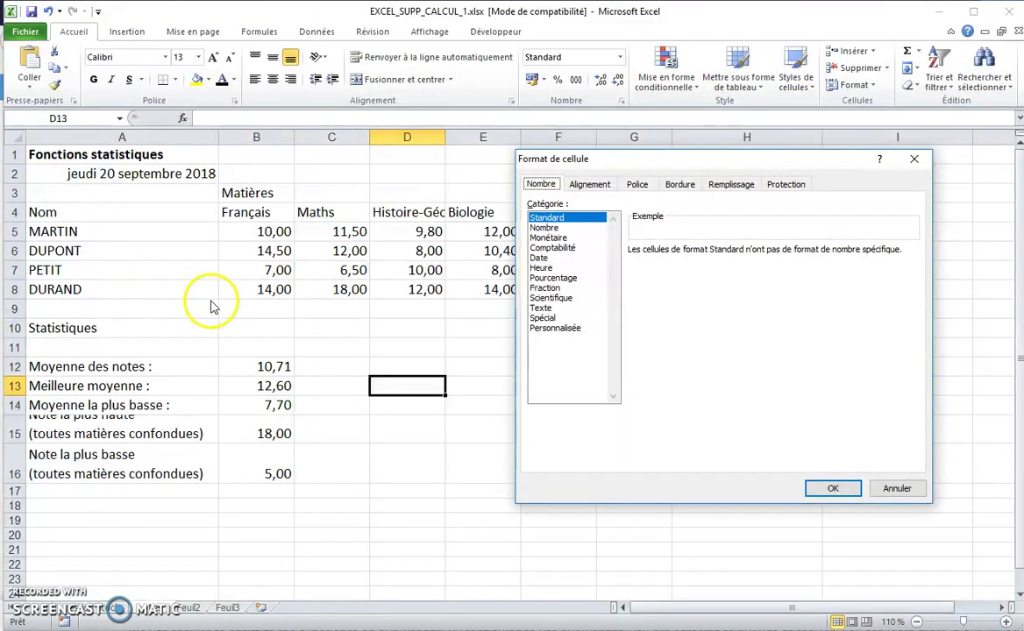
left_click(904, 495)
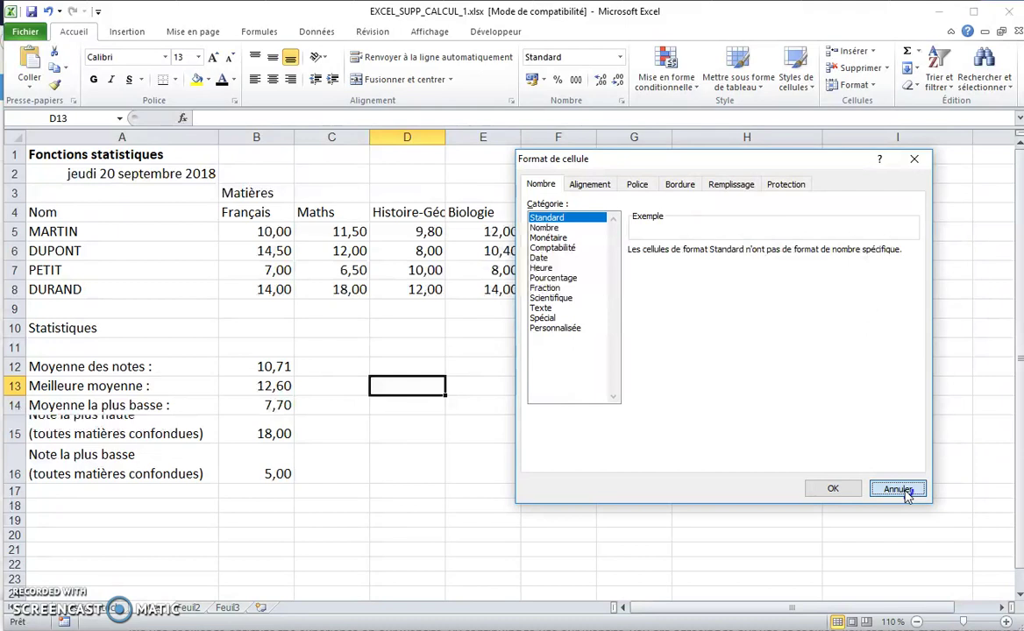
left_click(901, 490)
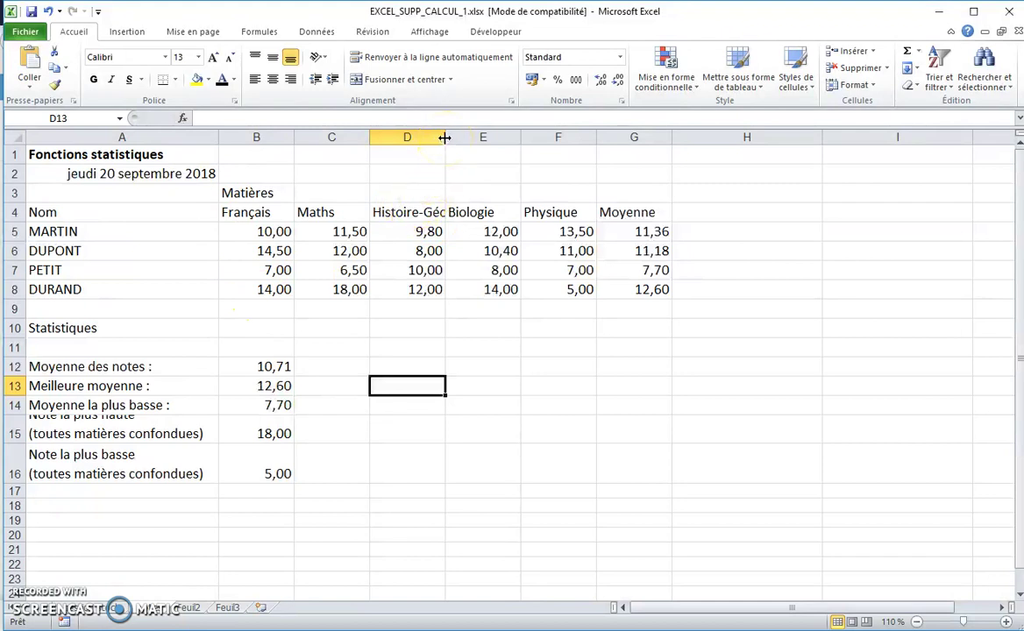
Fit columns B and C to their contents, then resize columns D–G together around the grades
left_click_drag(445, 137, 476, 136)
double_click(475, 138)
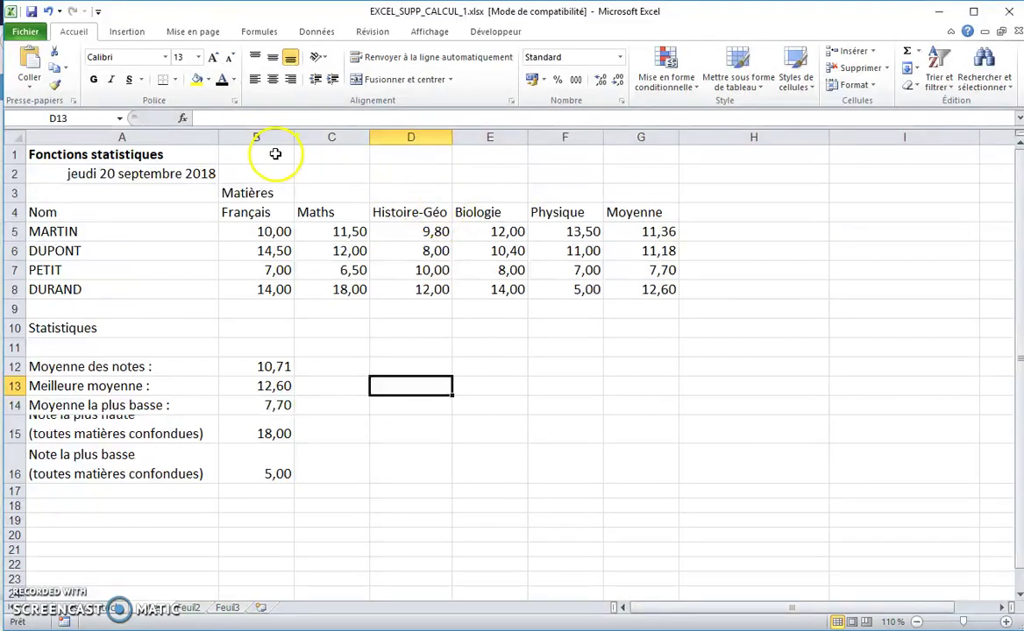
left_click_drag(294, 138, 279, 138)
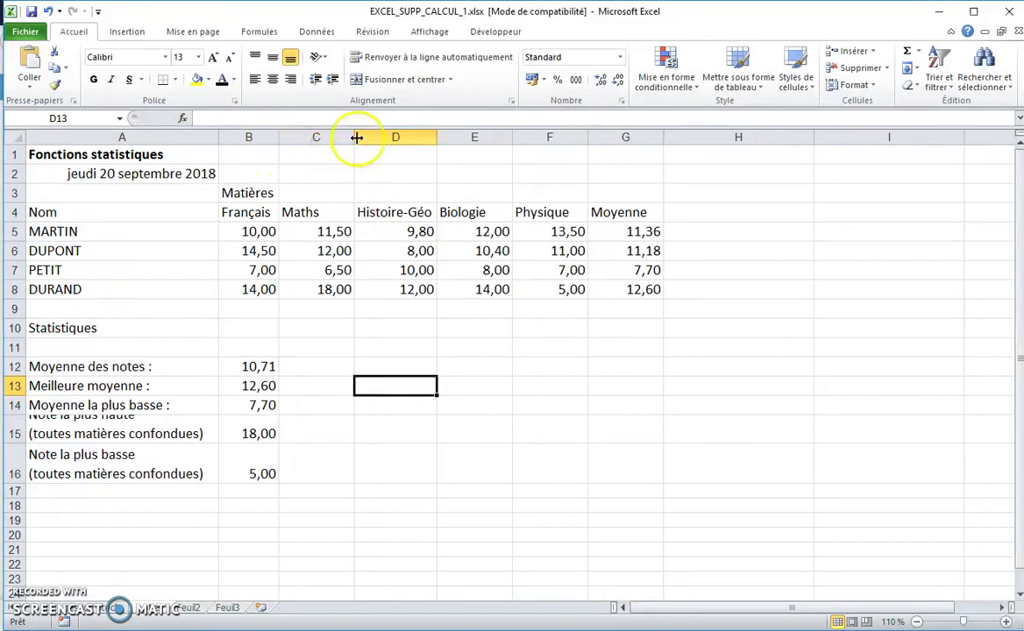
double_click(354, 137)
mouse_move(364, 138)
left_mouse_down()
mouse_move(425, 151)
mouse_move(587, 151)
left_mouse_up()
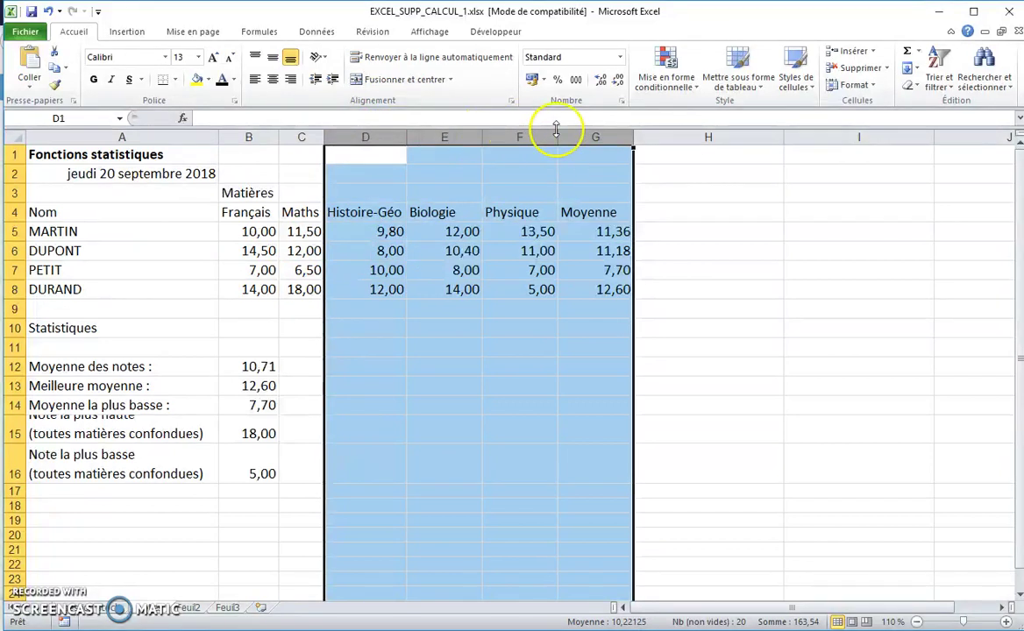
left_click_drag(633, 138, 621, 139)
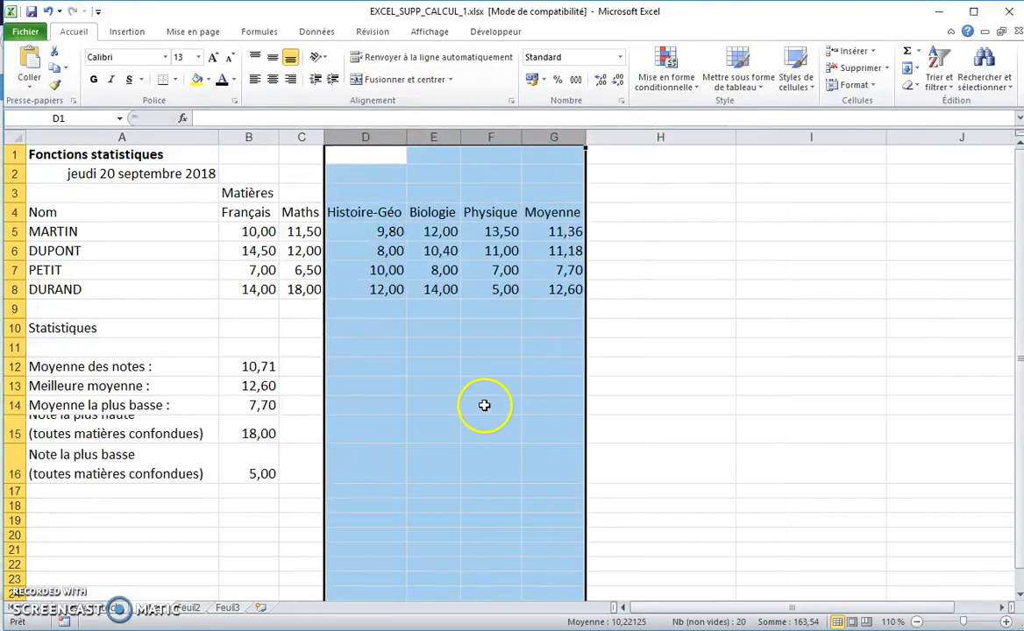
Give rows 15–16 a row height of 35 so 'toutes matières confondues' labels show fully
left_click(484, 405)
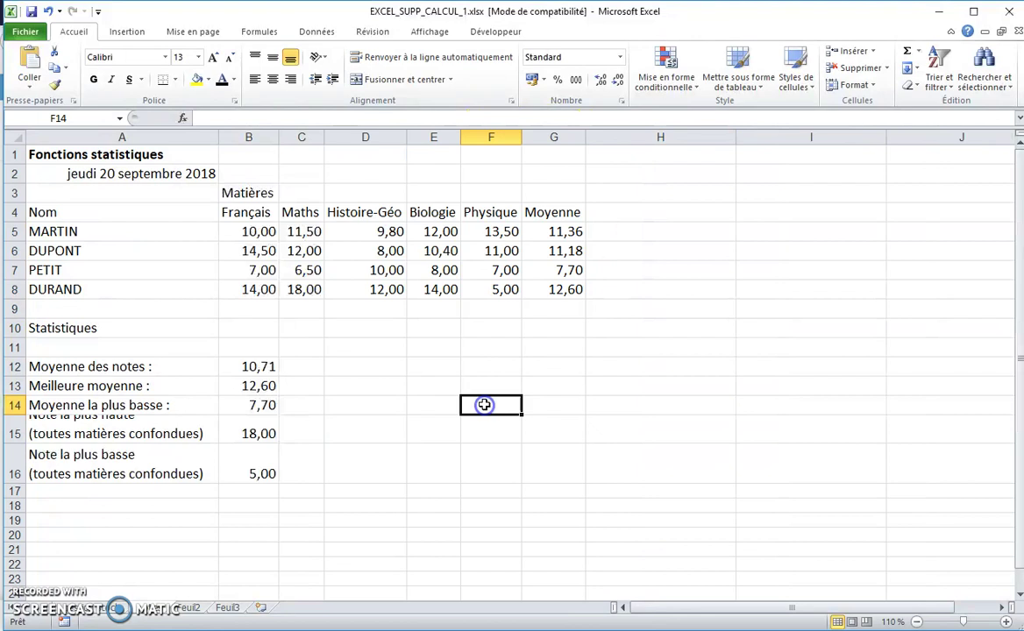
left_click(14, 430)
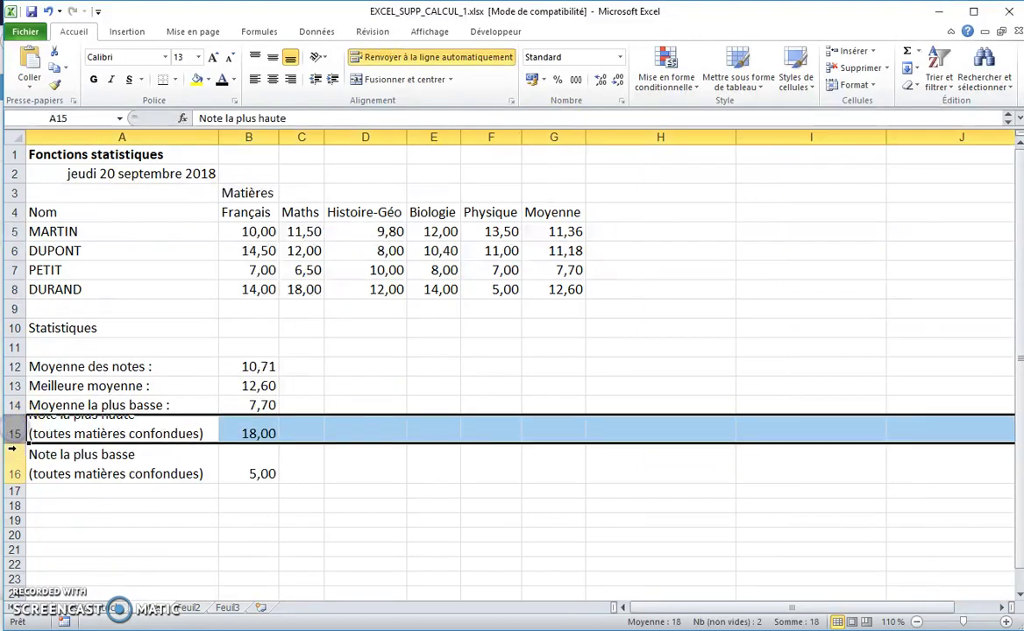
left_click_drag(15, 445, 17, 456)
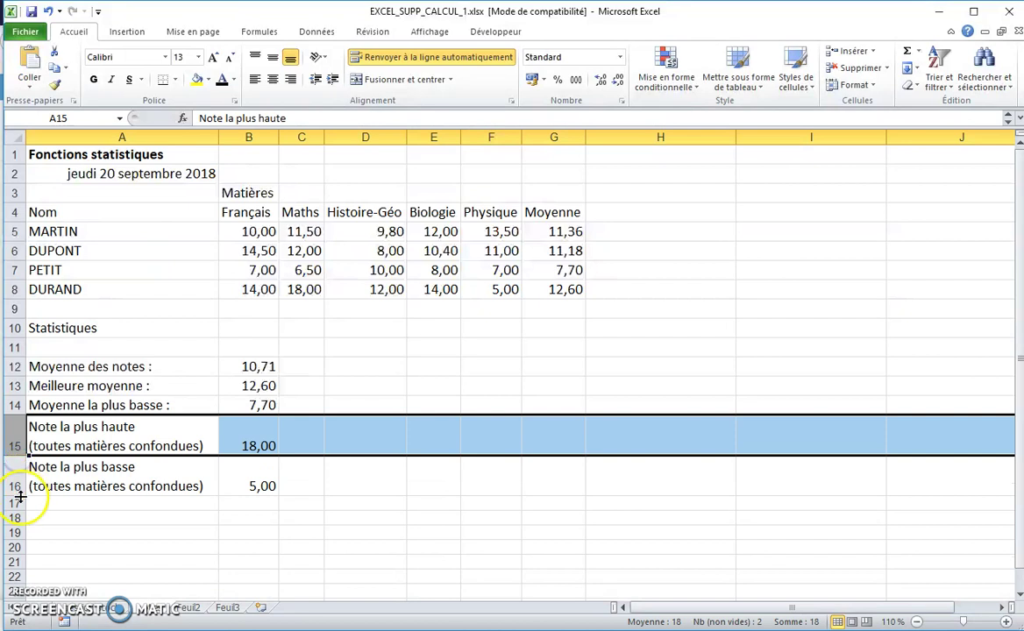
left_click_drag(20, 496, 19, 498)
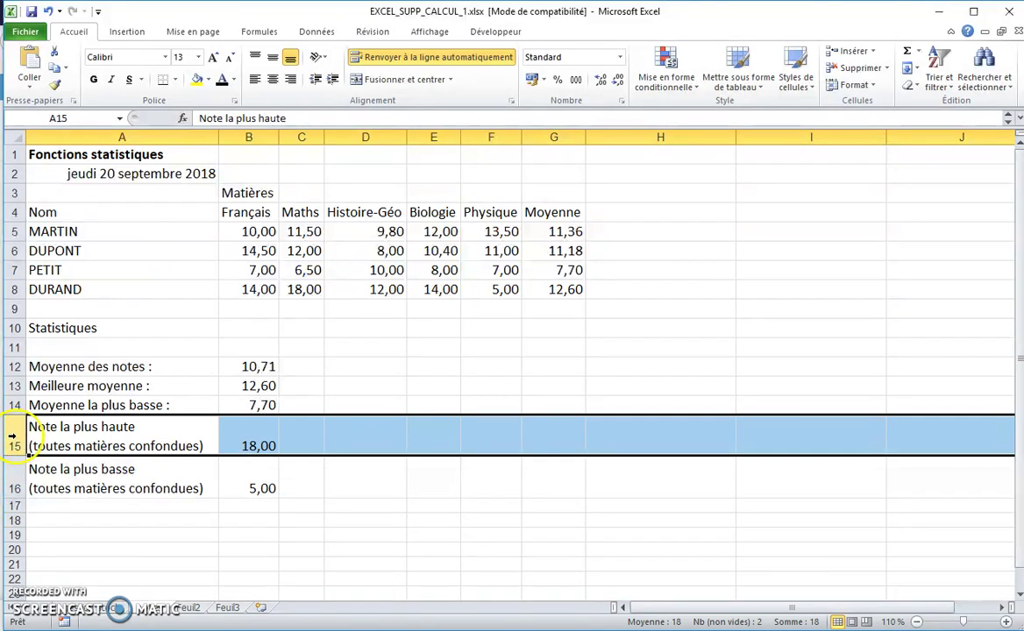
left_click_drag(15, 447, 17, 478)
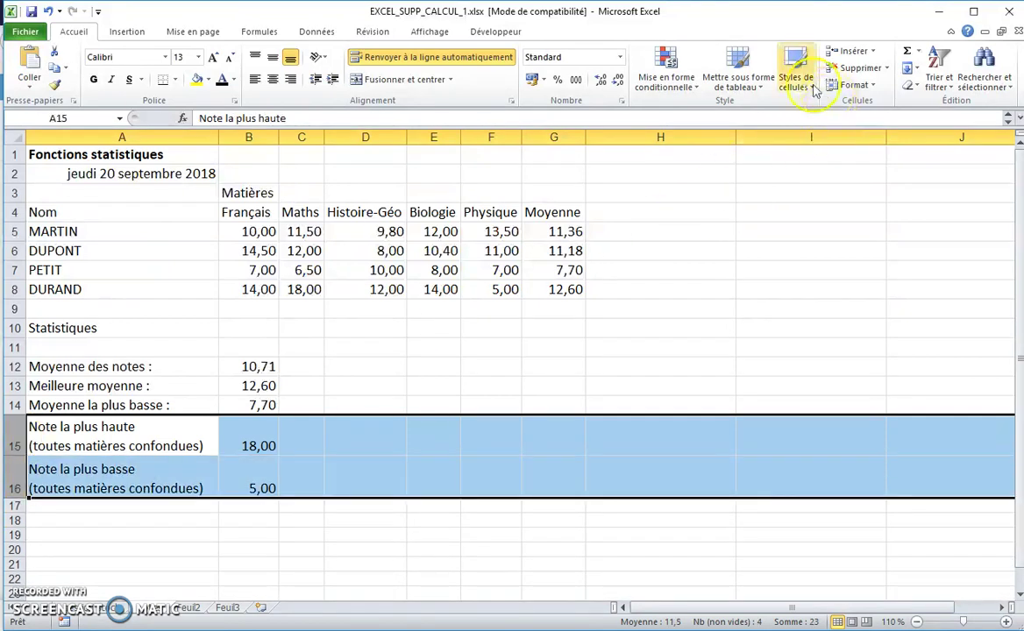
left_click(864, 88)
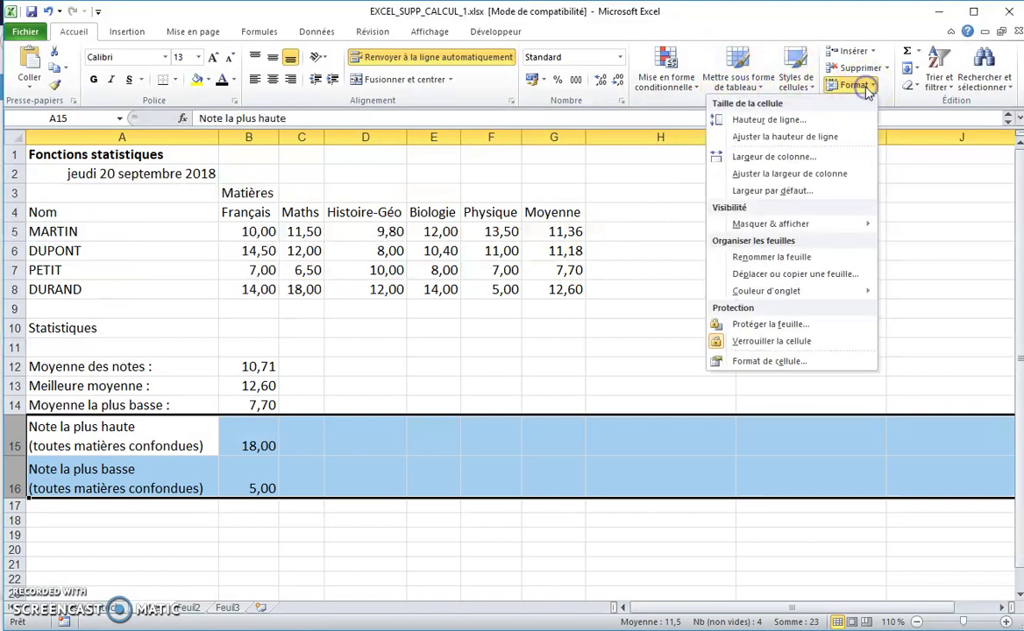
left_click(800, 120)
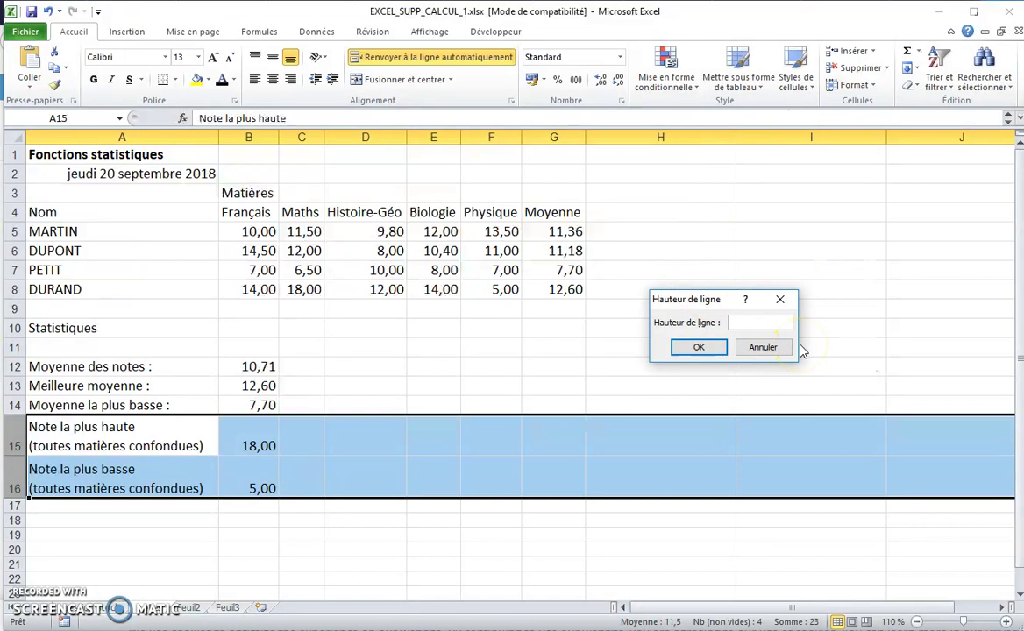
type("25")
key("Return")
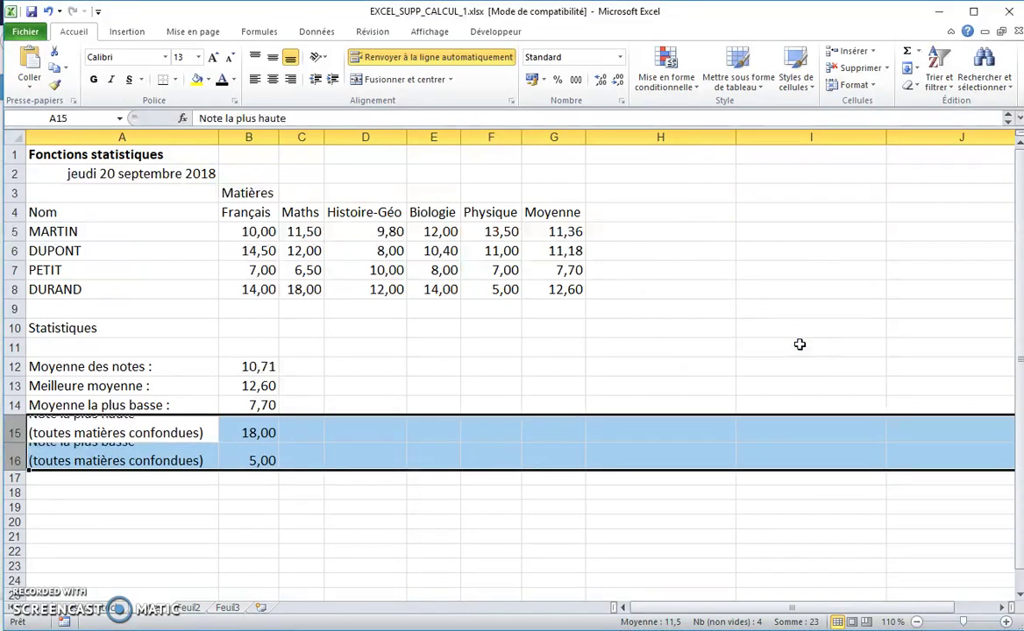
left_click(850, 84)
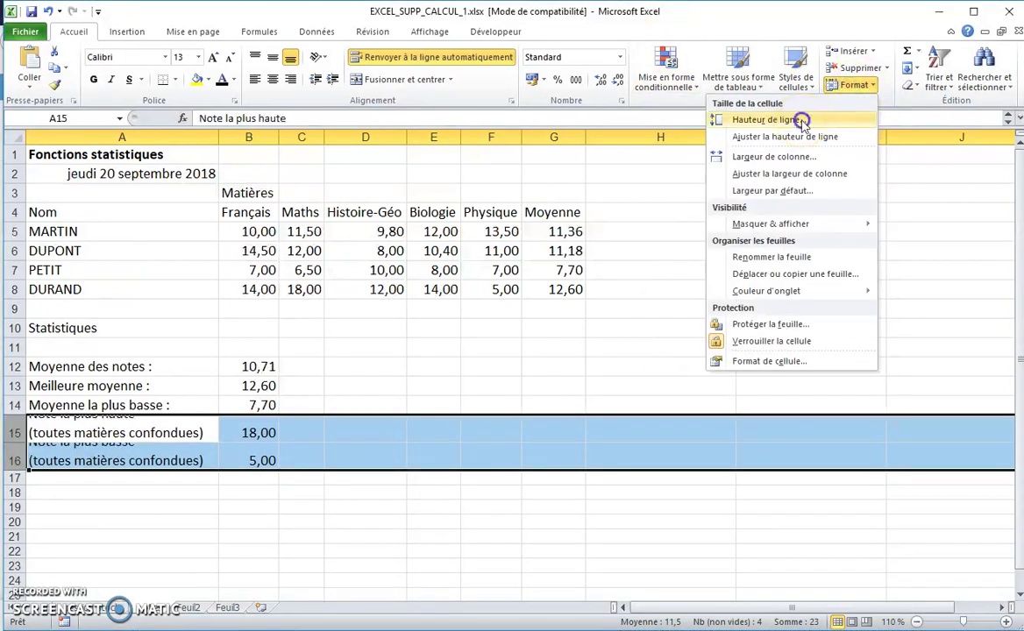
left_click(854, 119)
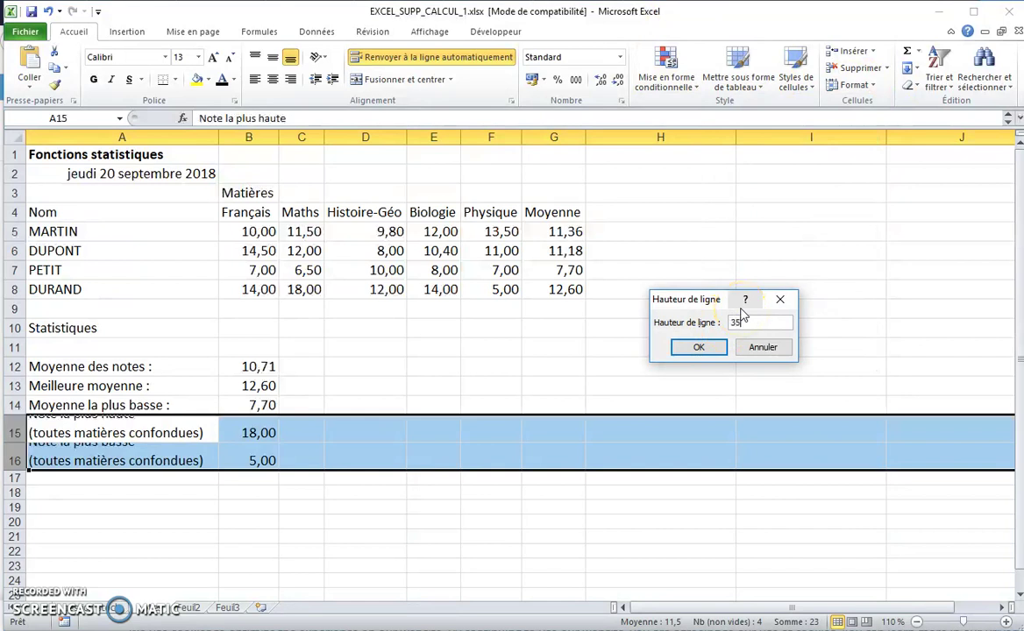
key("Return")
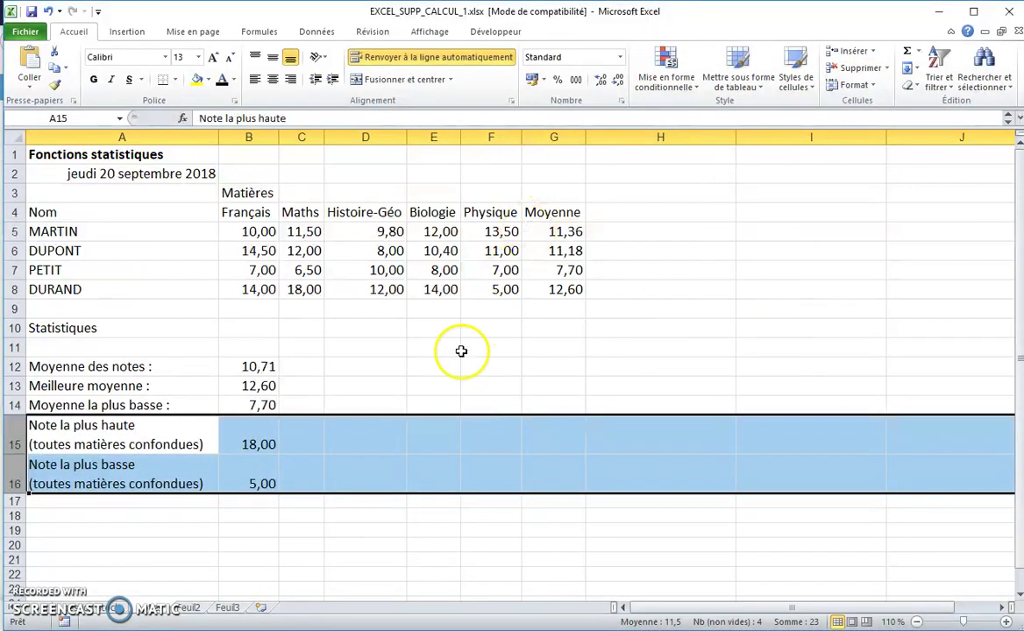
left_click(443, 348)
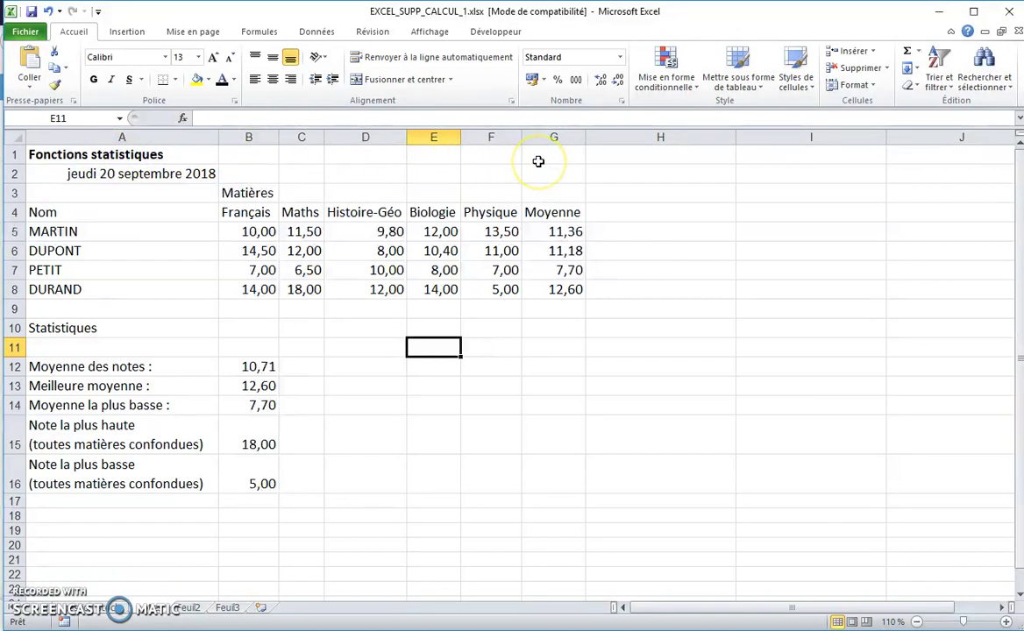
Merge A1:G1 with 'Fonctions statistiques' centred across it, and drag row 1 taller
left_click(155, 156)
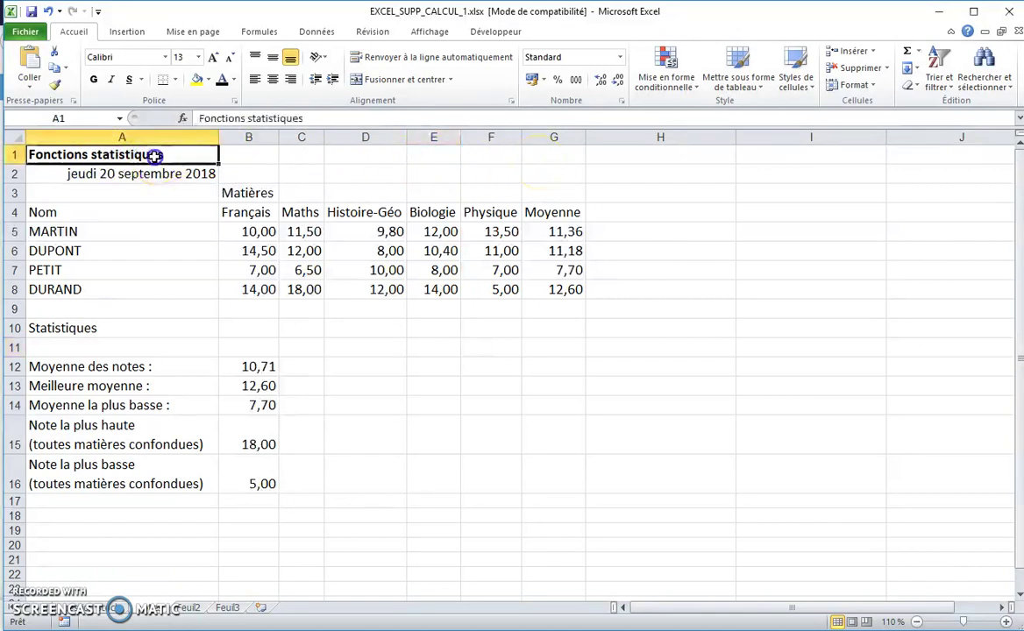
left_click(274, 80)
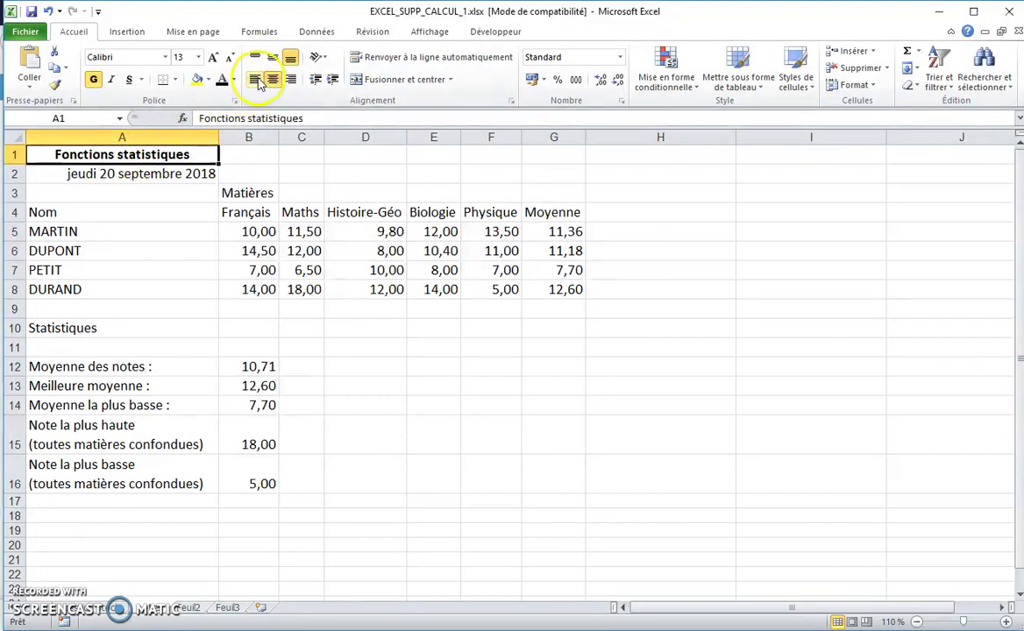
left_click(258, 81)
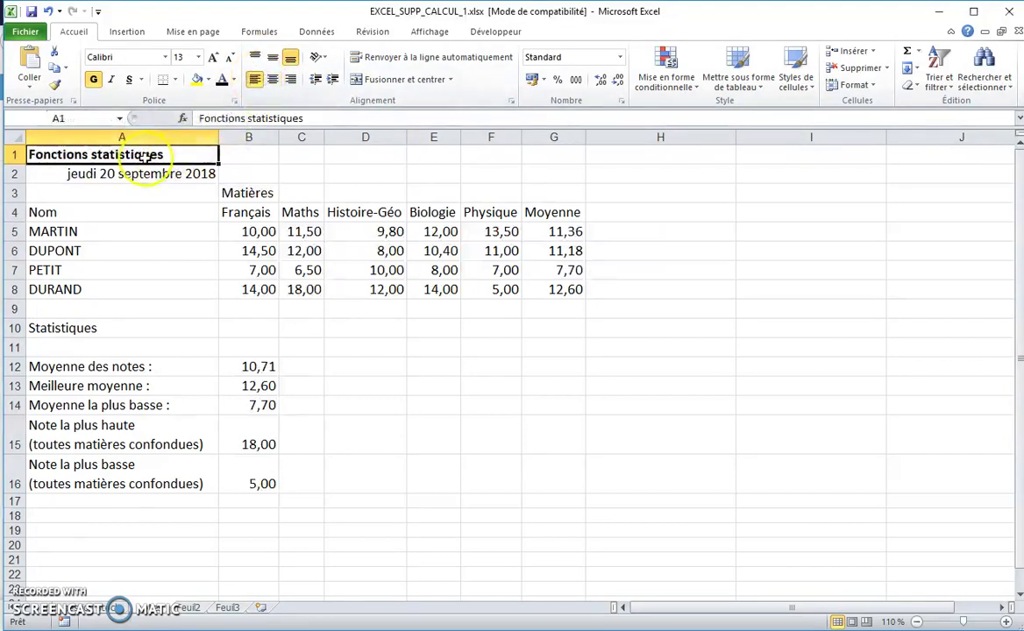
left_click_drag(146, 156, 538, 147)
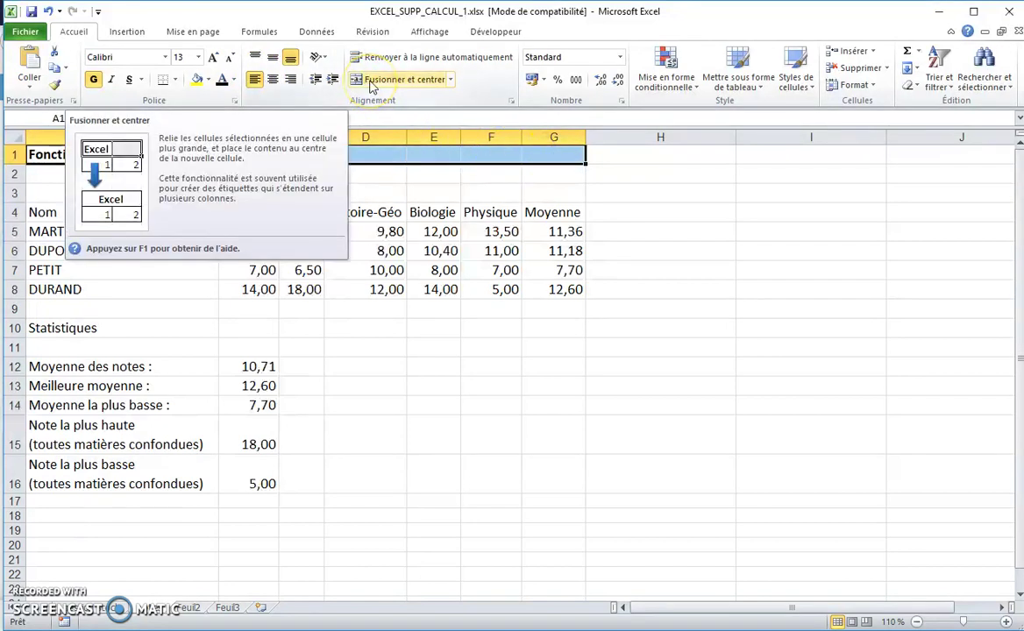
left_click(512, 101)
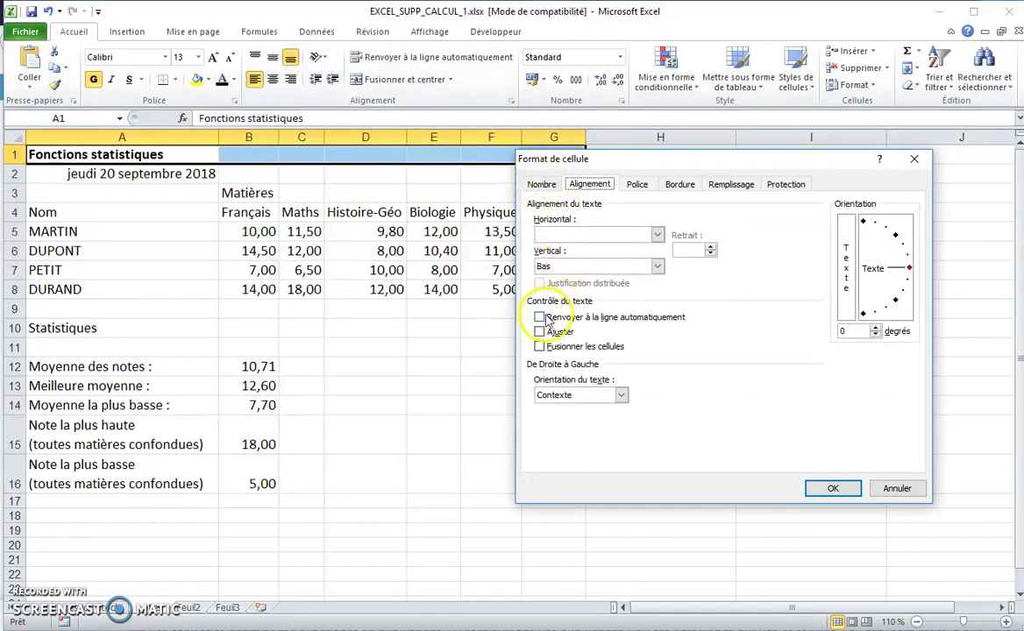
left_click(545, 347)
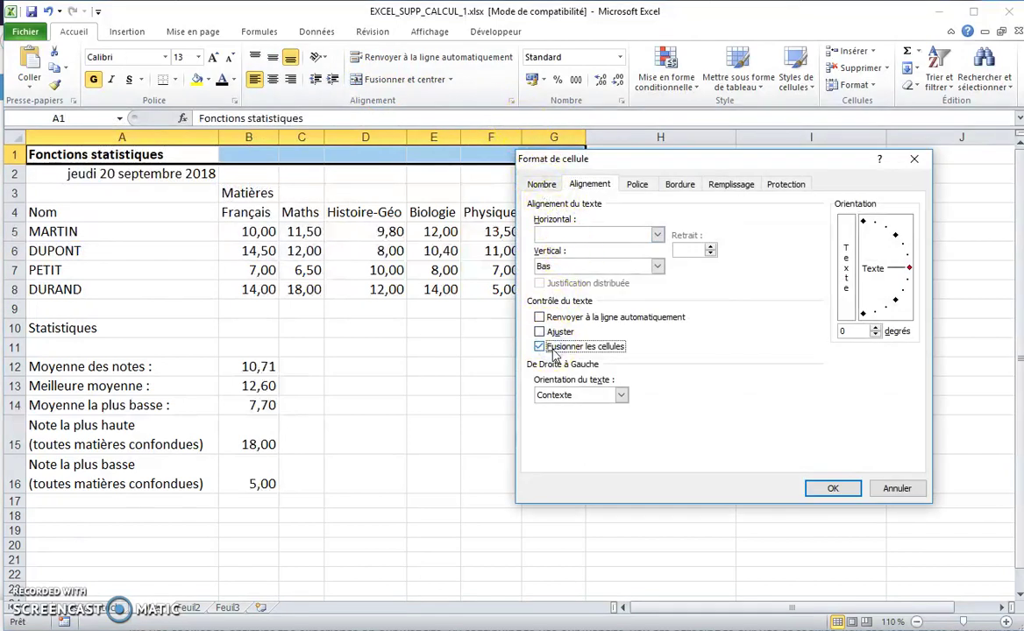
left_click(585, 233)
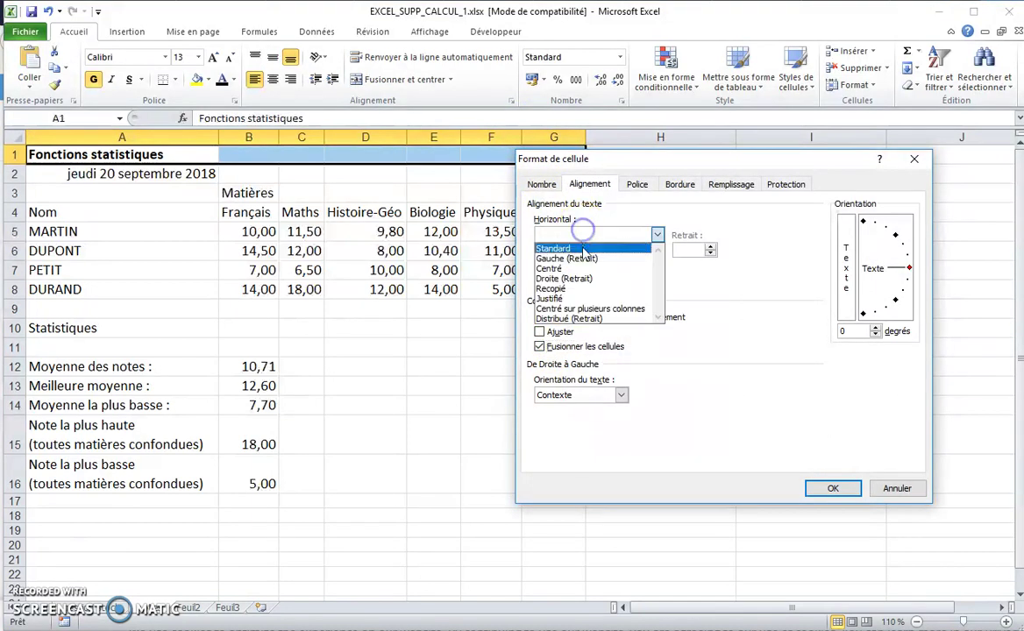
left_click(552, 268)
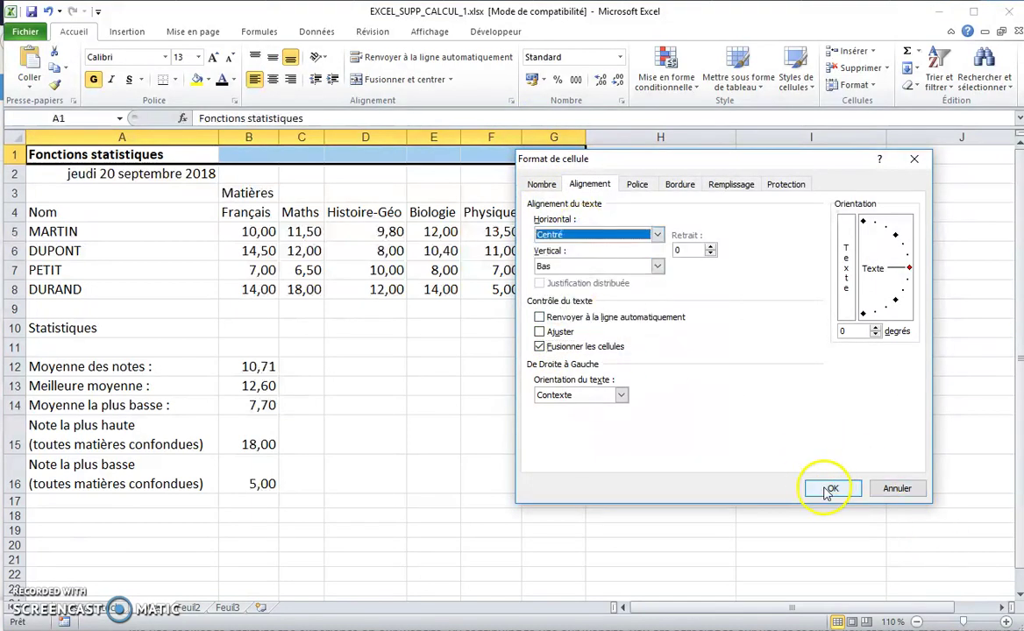
left_click(828, 489)
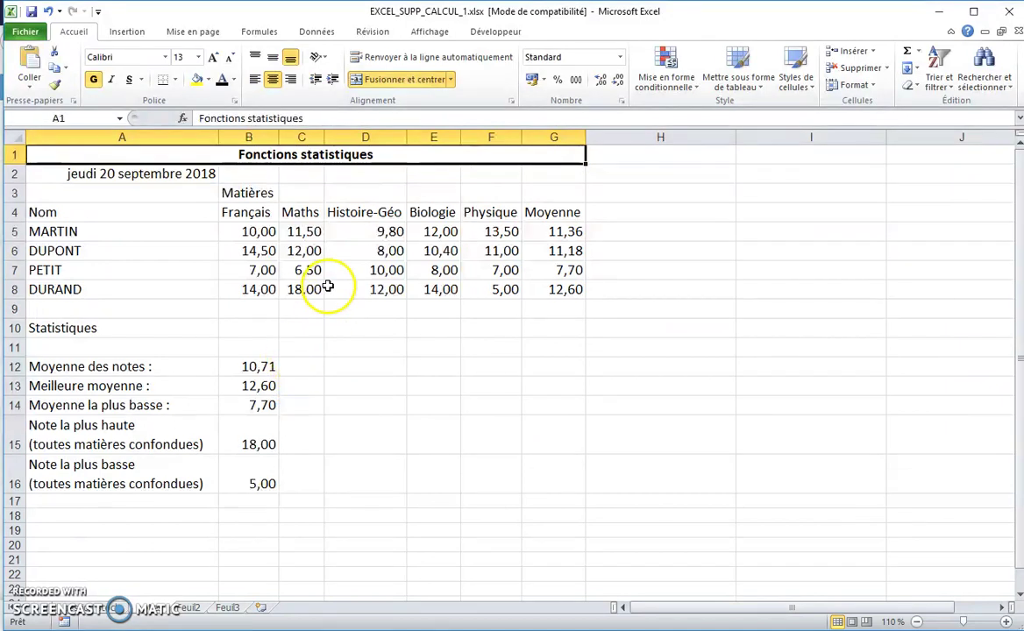
key("ctrl+z")
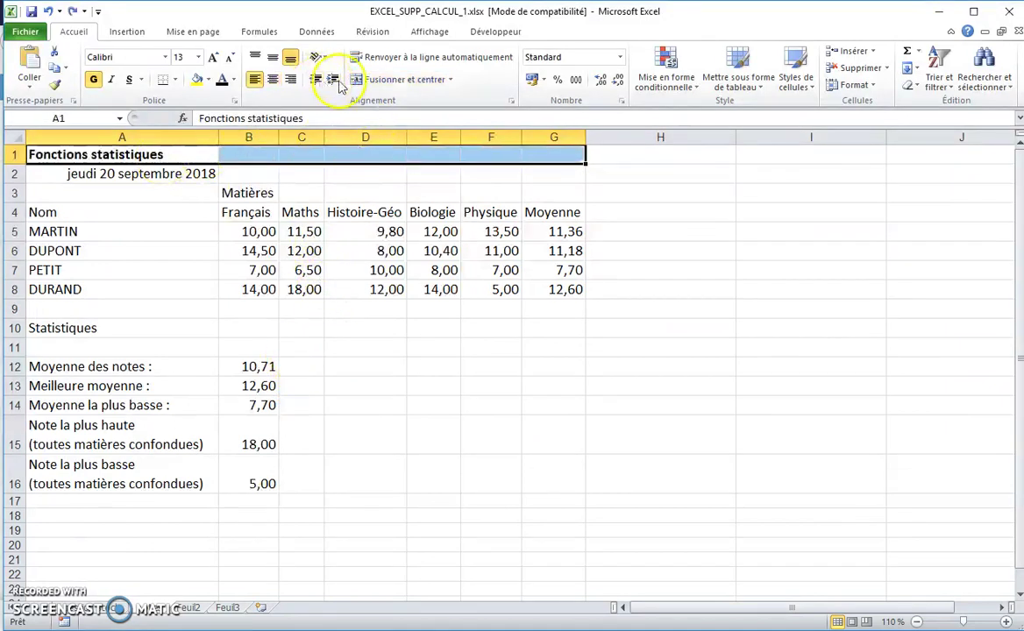
left_click(366, 82)
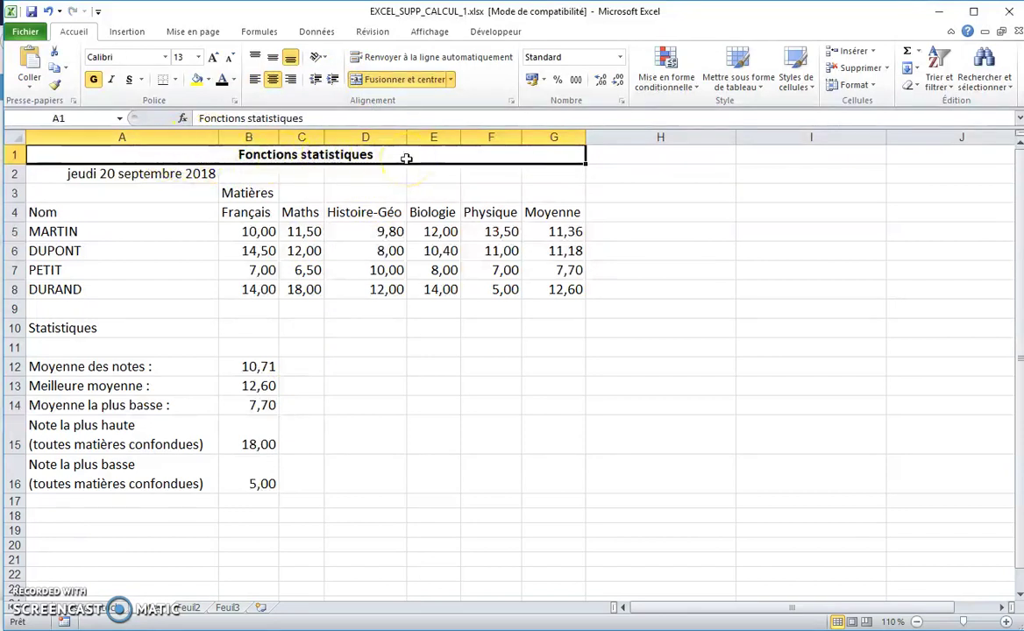
left_click_drag(17, 165, 17, 181)
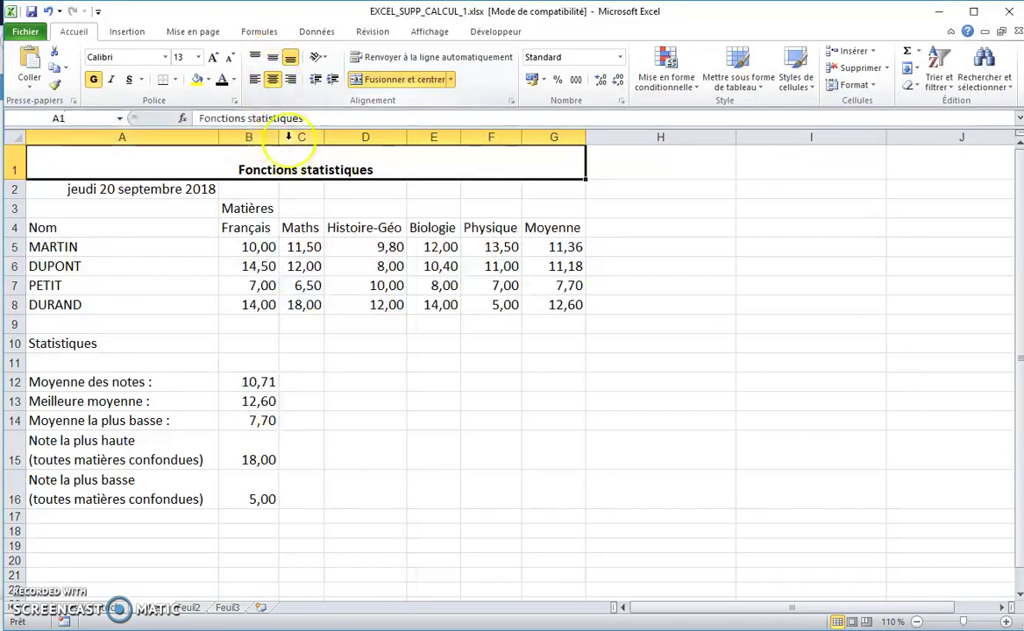
Vertically centre the 'Fonctions statistiques' title within merged row 1
left_click(273, 59)
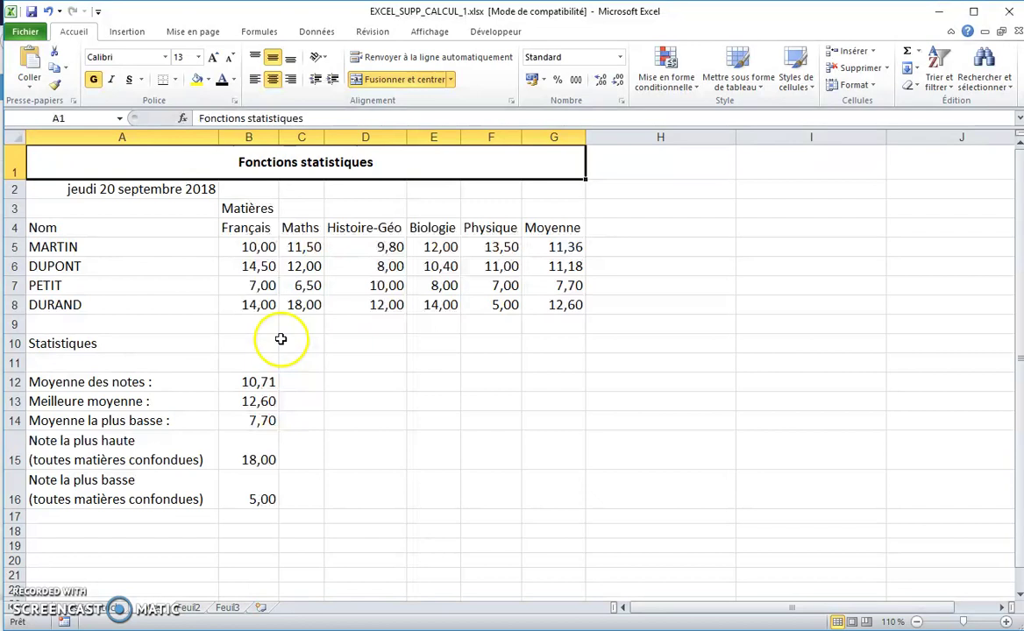
left_click(333, 298)
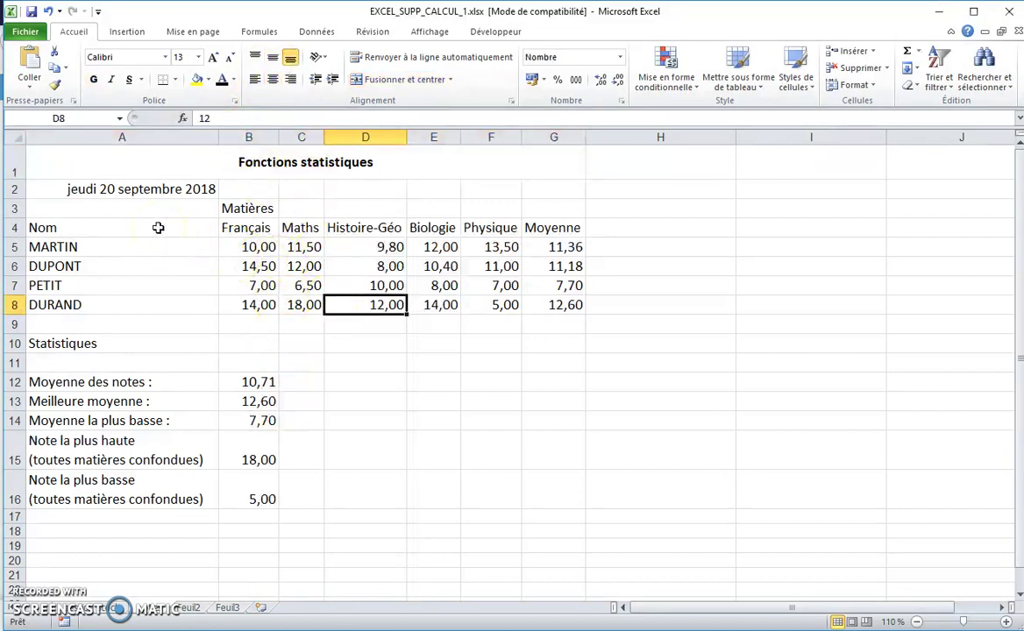
Fill the names in A4:A8 with grey
left_click_drag(158, 228, 149, 302)
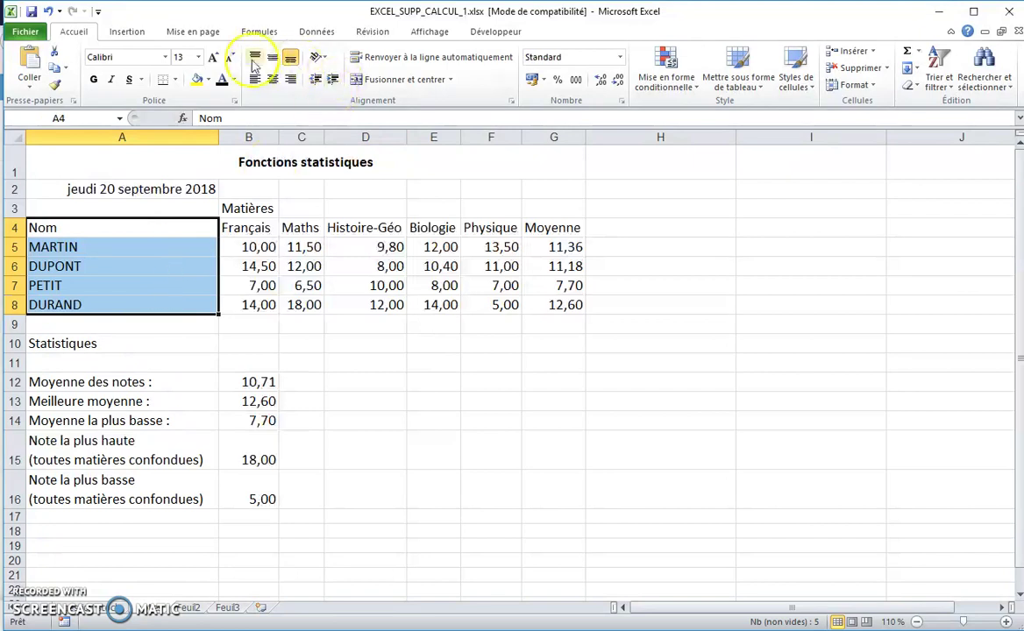
left_click(208, 80)
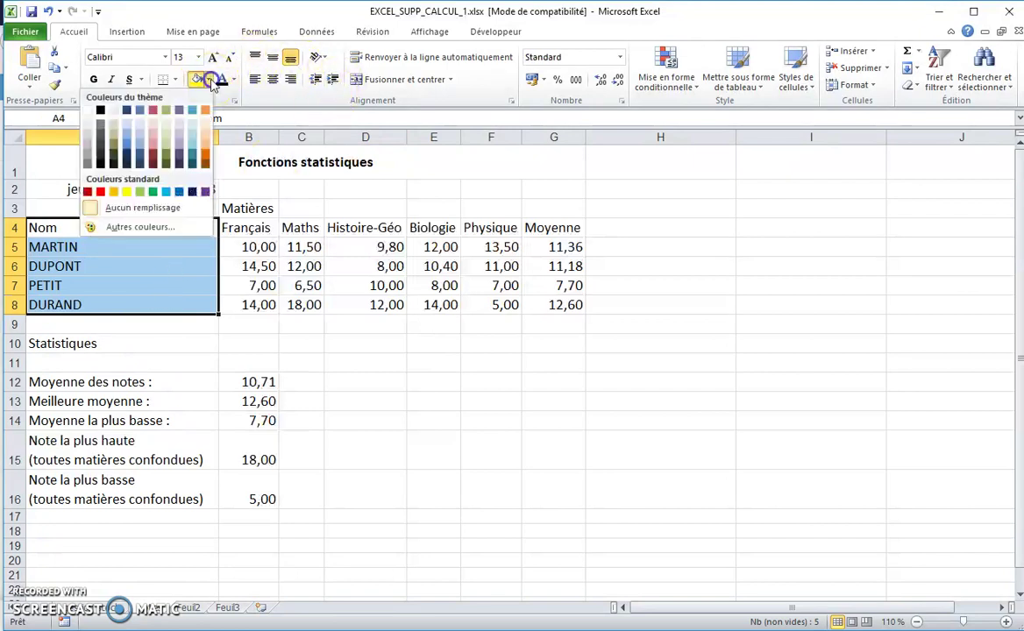
left_click(89, 145)
Merge and centre Matières across B3:G3, making it 13-point bold with a grey fill
left_click_drag(238, 208, 548, 209)
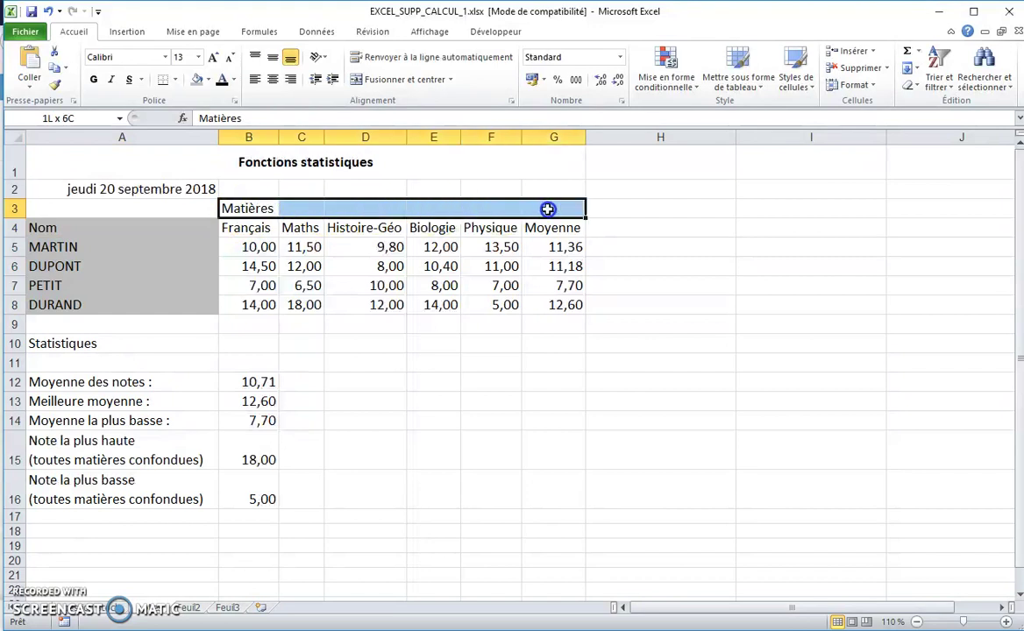
left_click(361, 80)
left_click(179, 57)
type("13")
key("Return")
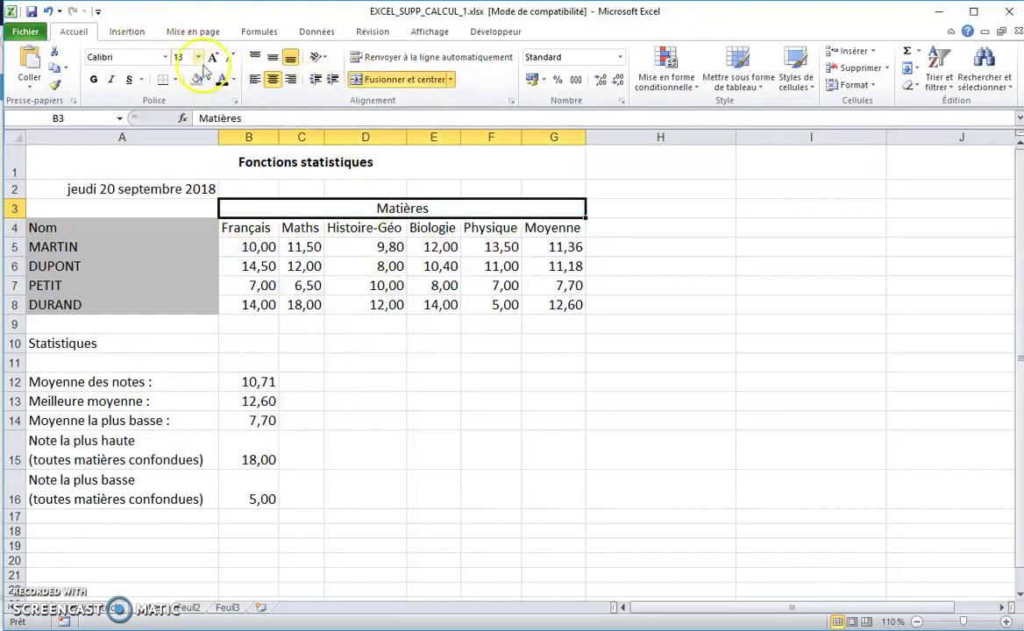
left_click(93, 79)
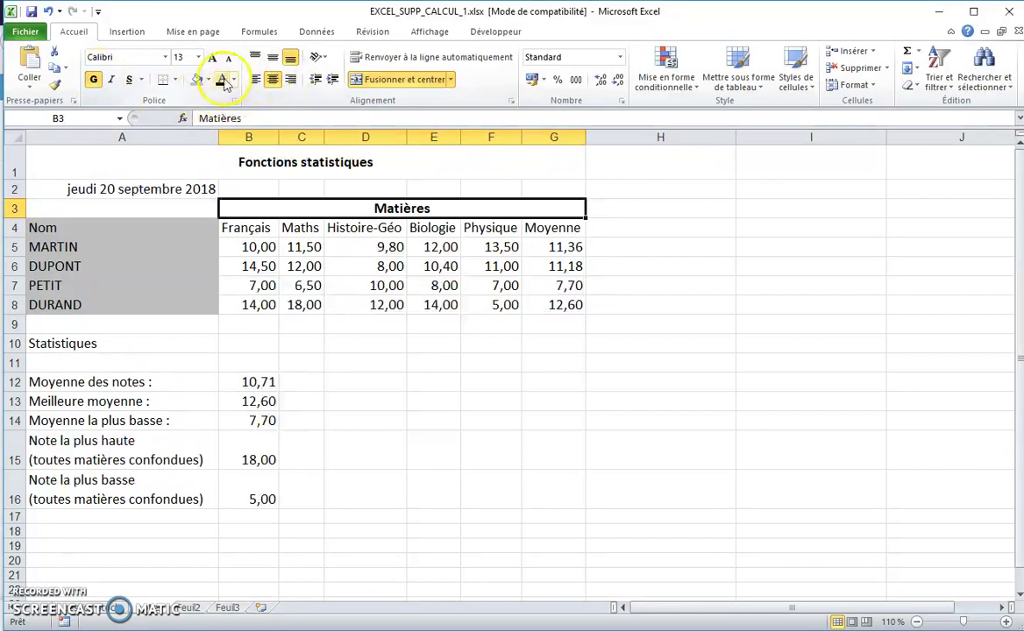
left_click(191, 80)
left_click(351, 343)
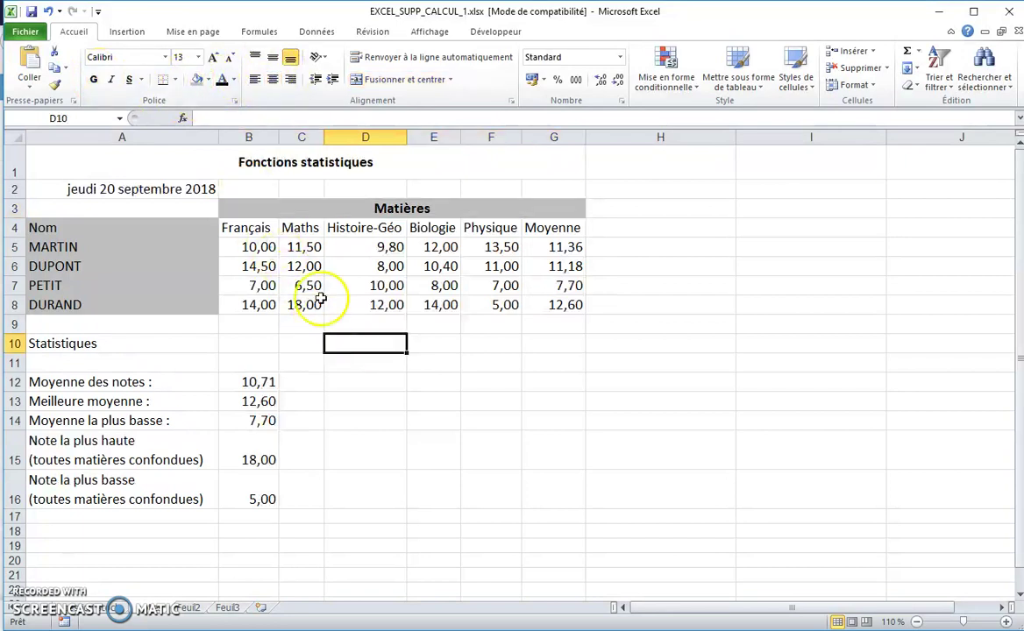
Italicize the date in A2
left_click(176, 188)
left_click(111, 79)
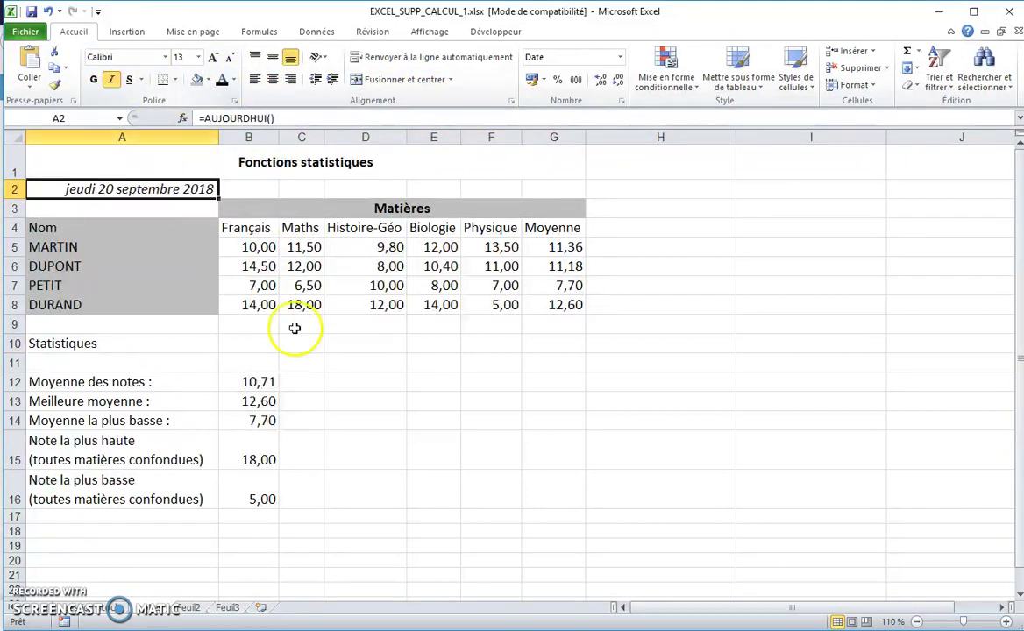
left_click(365, 381)
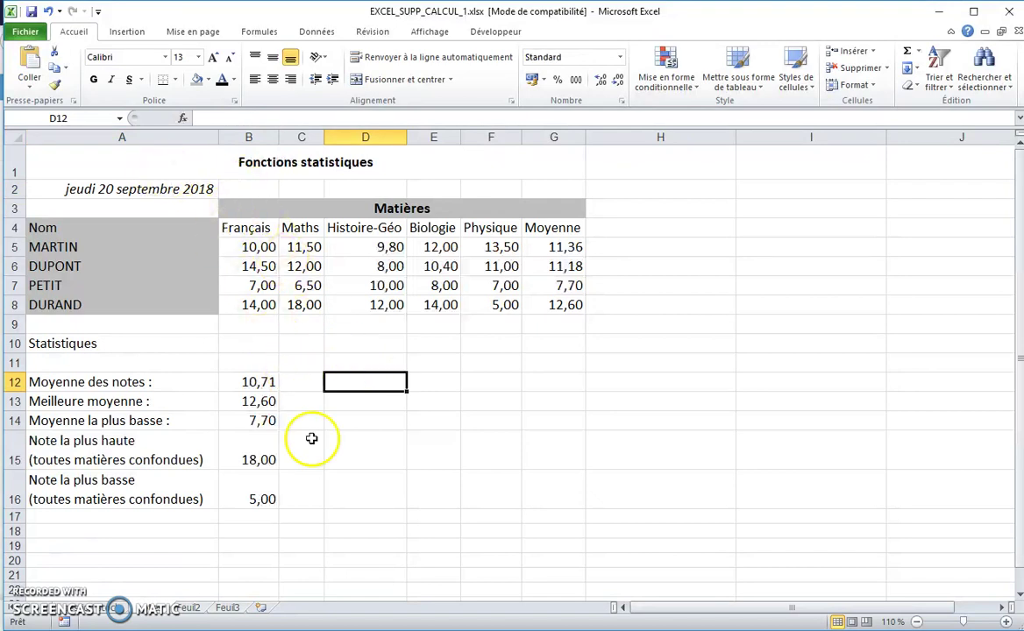
Make the Statistiques cell A10 bold with a grey fill
left_click(105, 343)
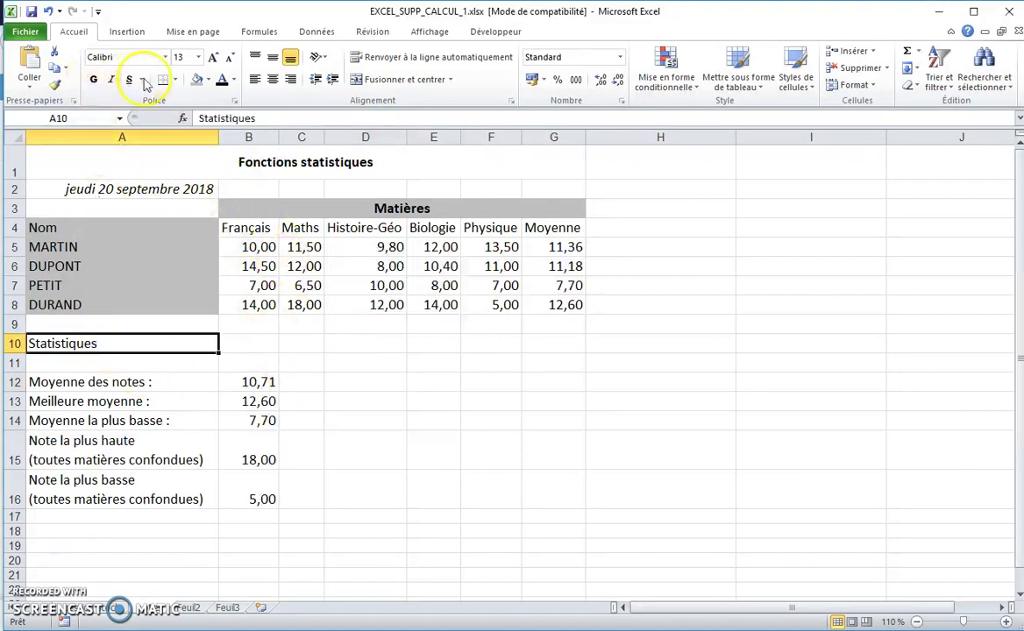
left_click(94, 80)
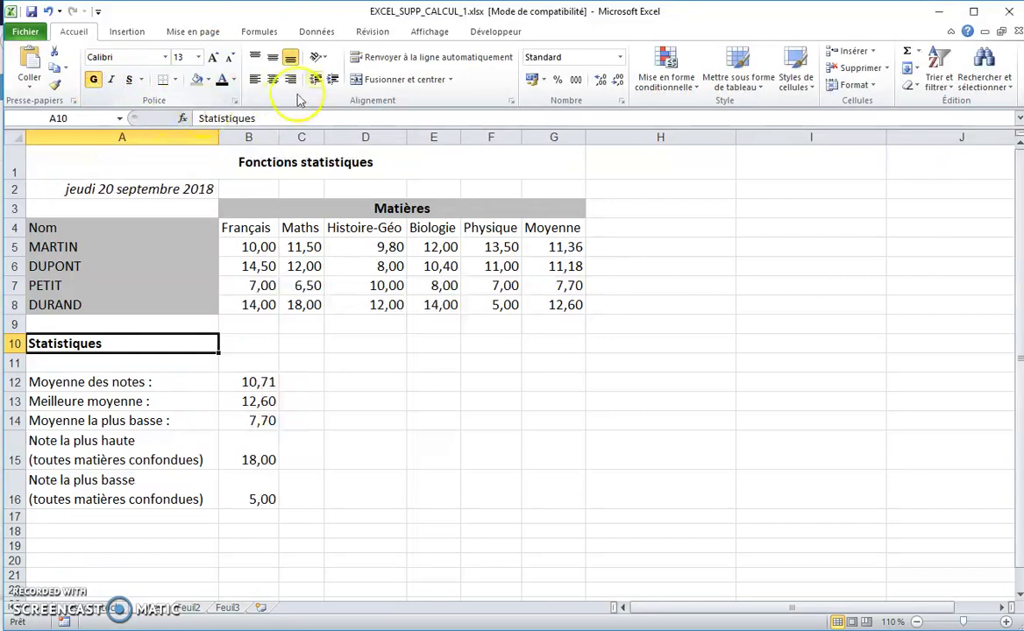
left_click(197, 80)
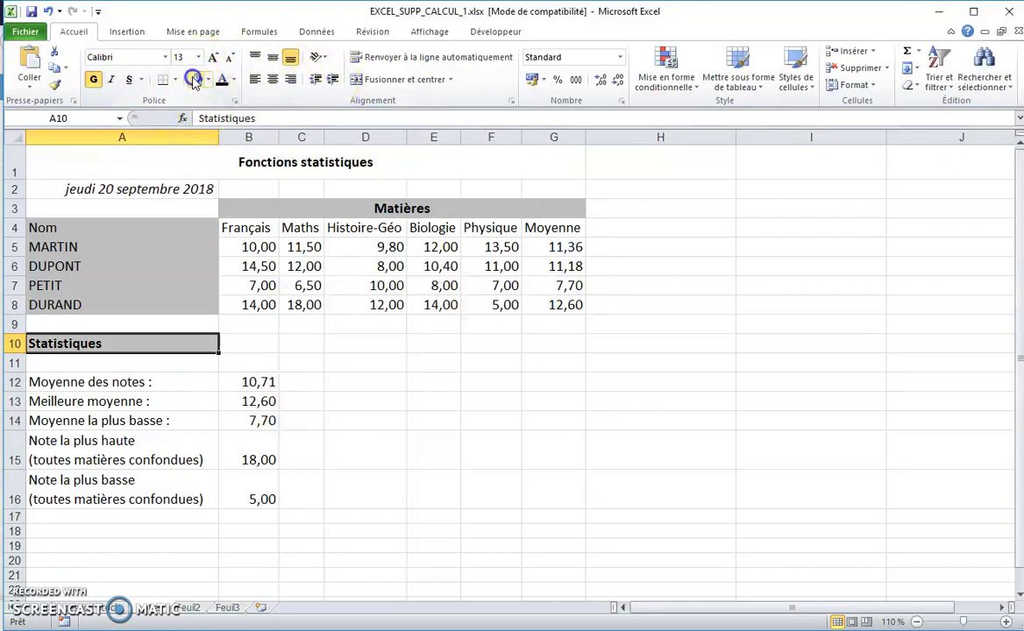
left_click(193, 382)
Fill the statistics labels A12:A16 with grey
left_click(390, 441)
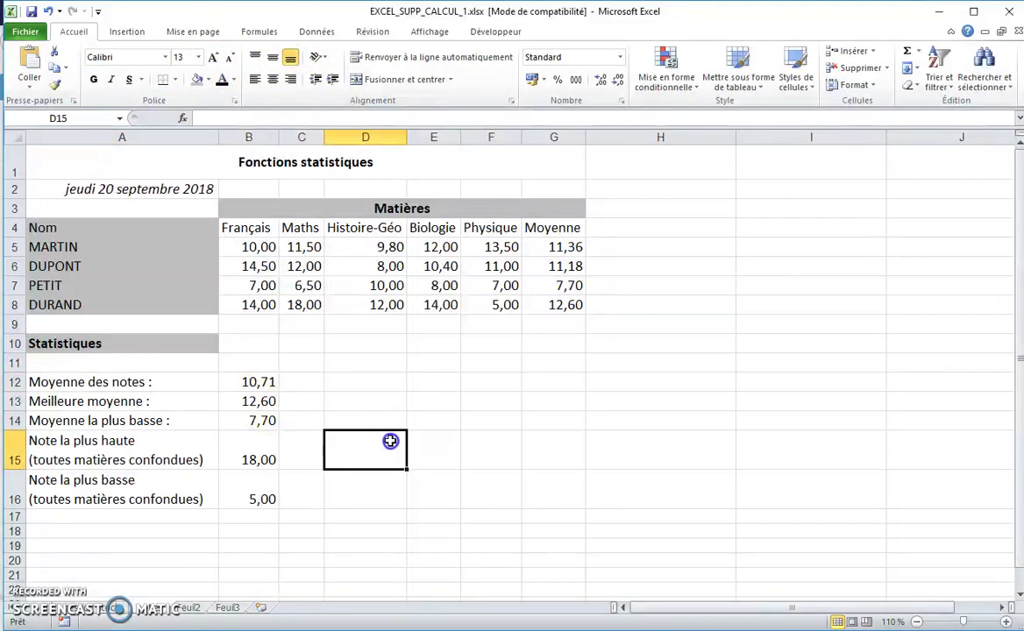
left_click_drag(201, 382, 202, 491)
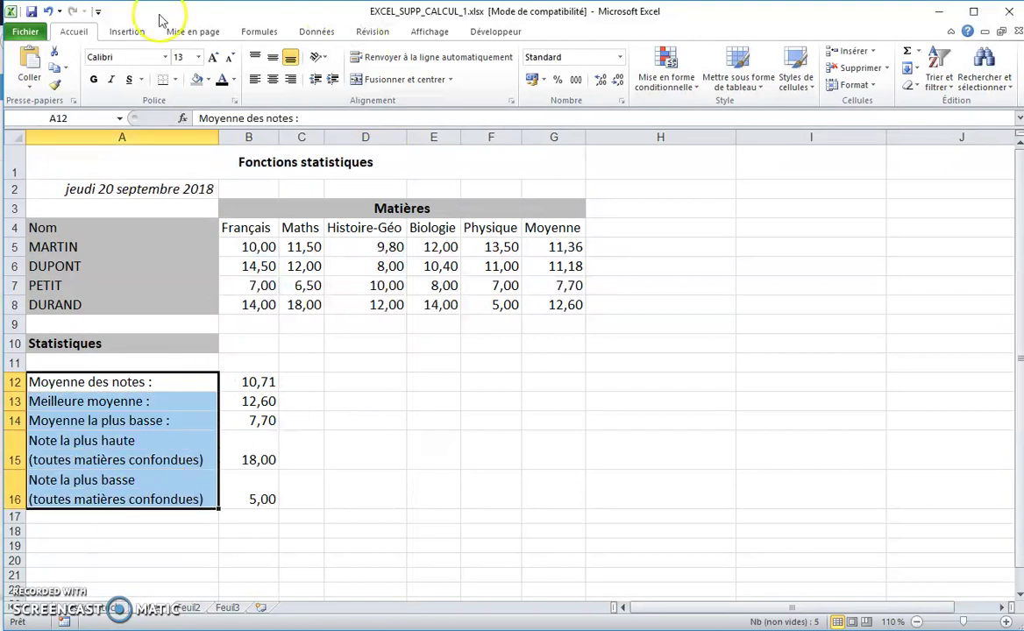
left_click(196, 80)
left_click(409, 435)
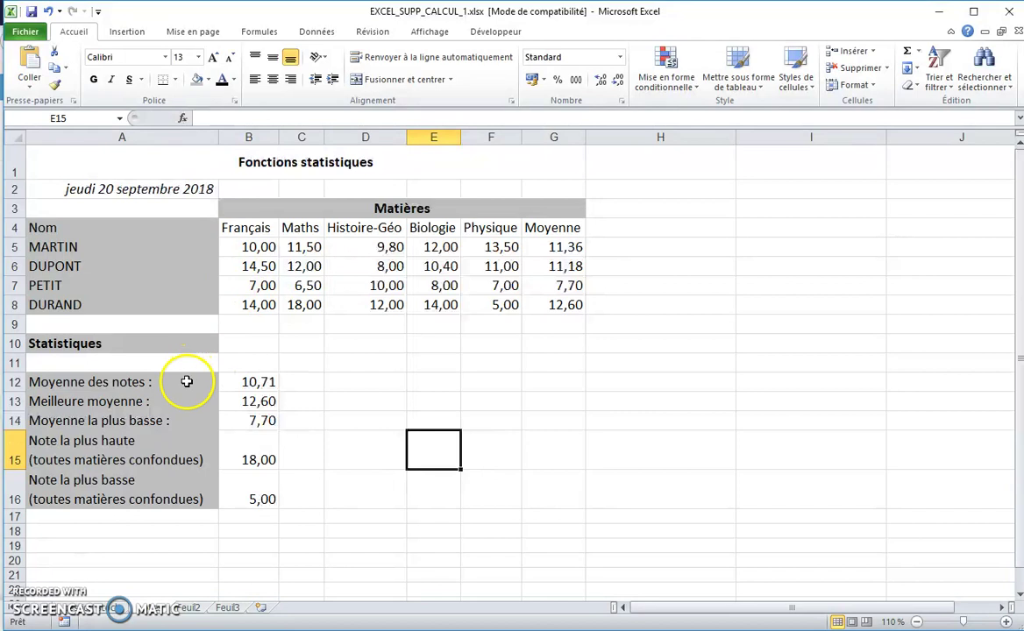
left_click(26, 31)
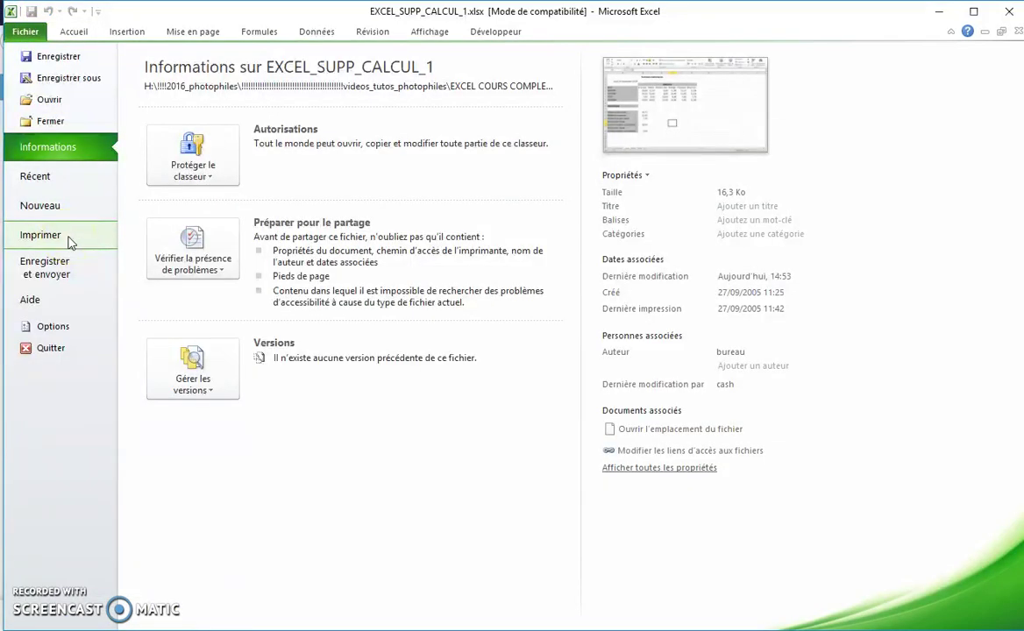
left_click(70, 242)
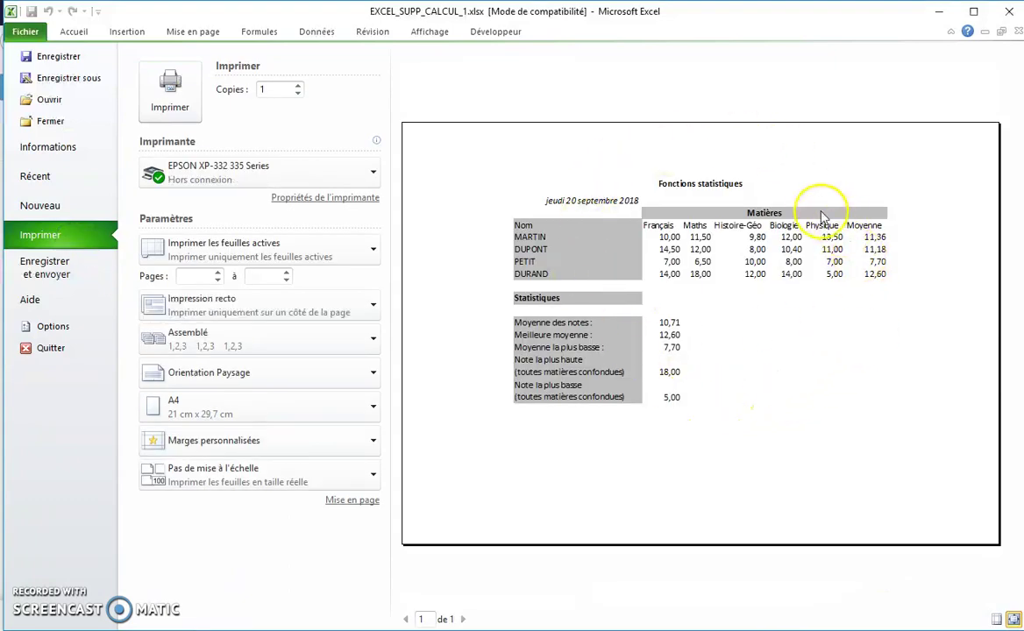
left_click(75, 35)
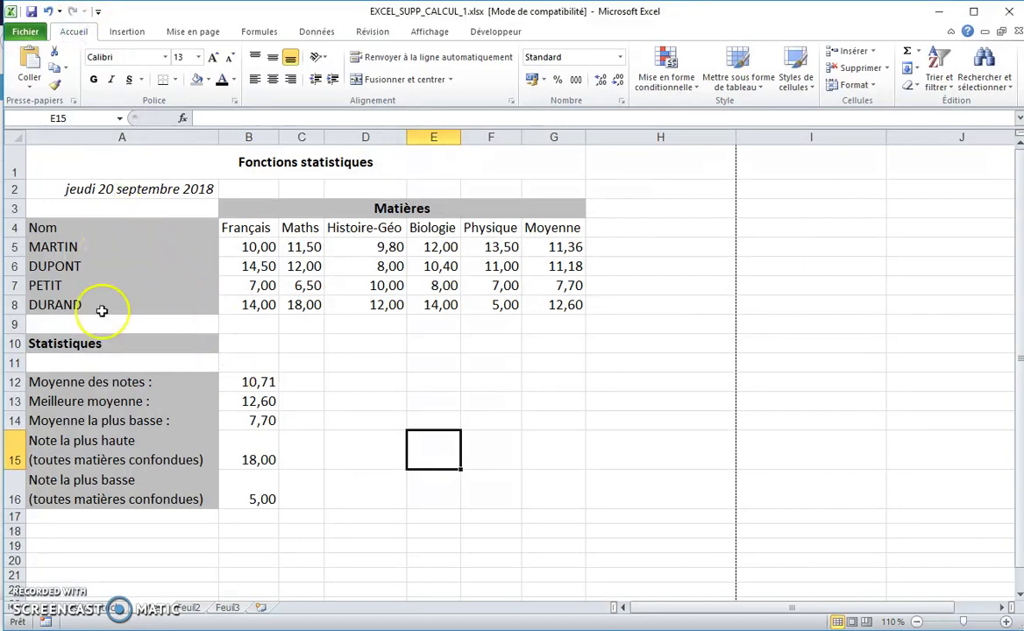
In Autres bordures for A12:B16, add inner lines and a thick outer frame
left_click_drag(112, 382, 248, 481)
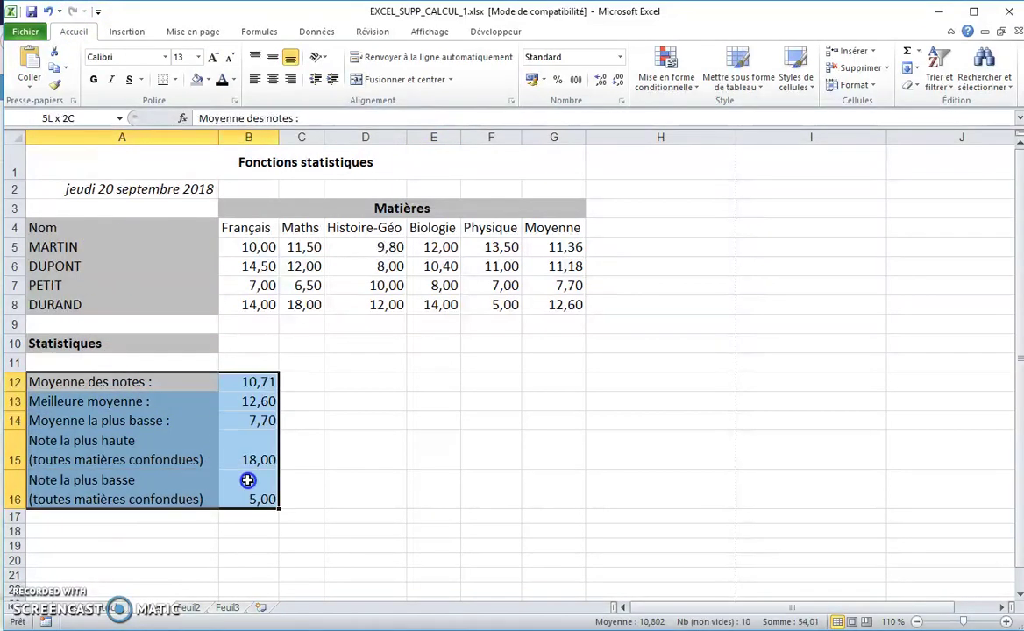
left_click(175, 80)
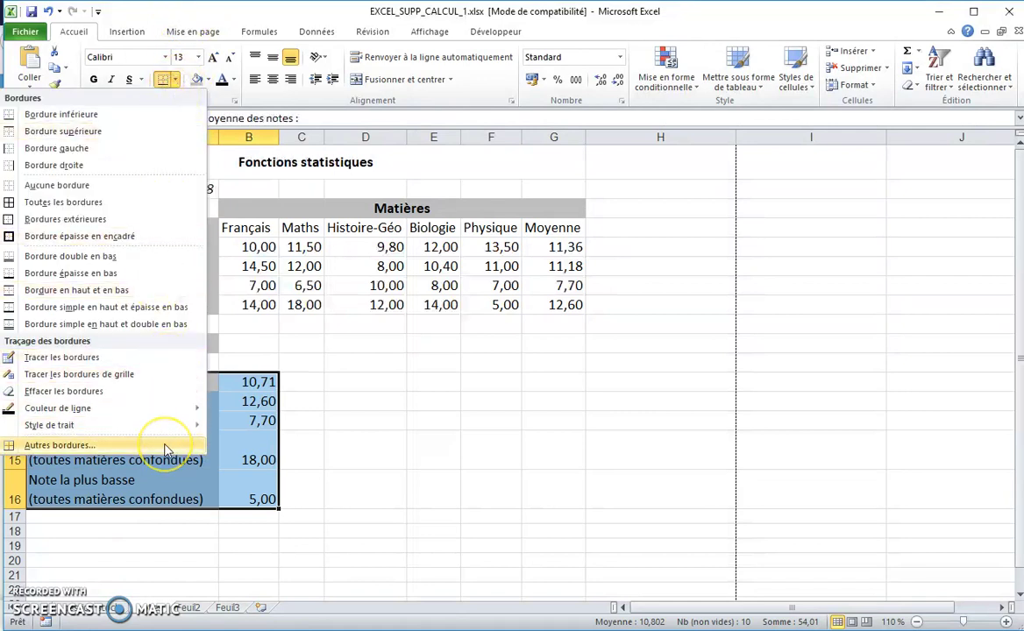
left_click(212, 100)
left_click(676, 184)
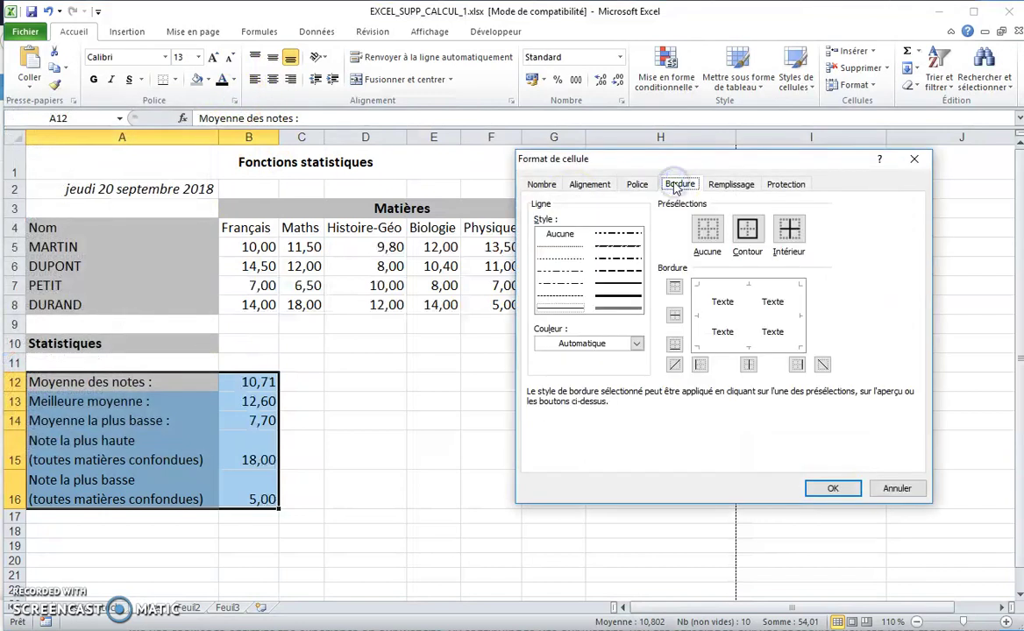
left_click(788, 229)
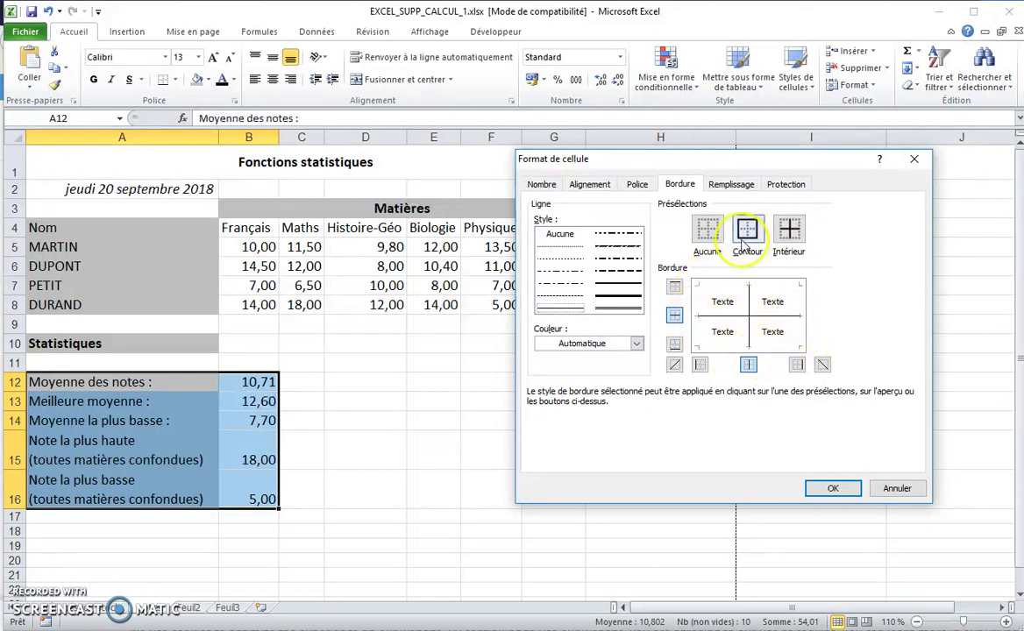
left_click(744, 238)
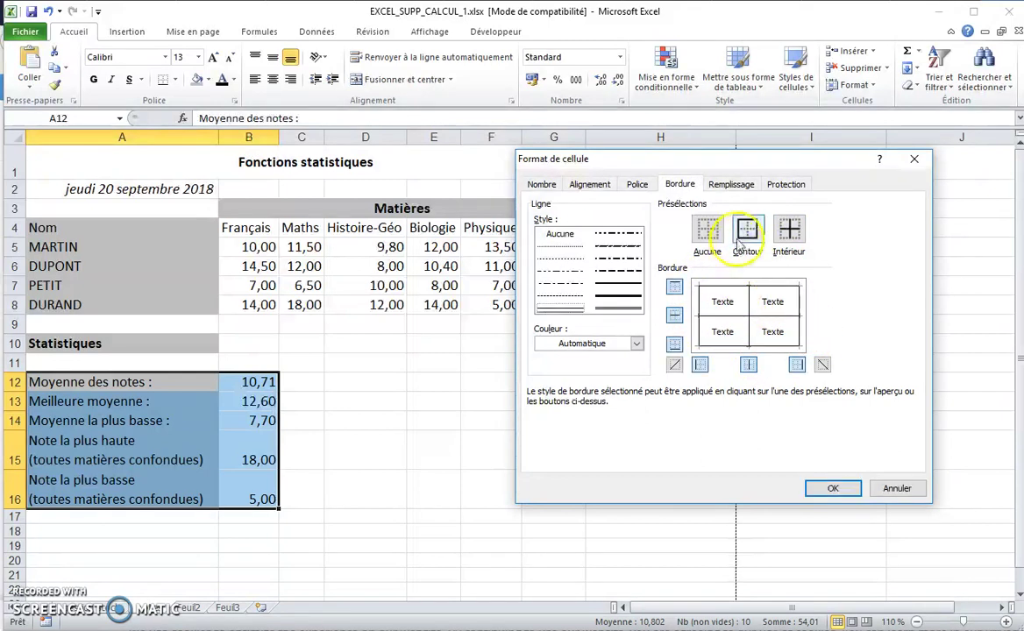
left_click(615, 302)
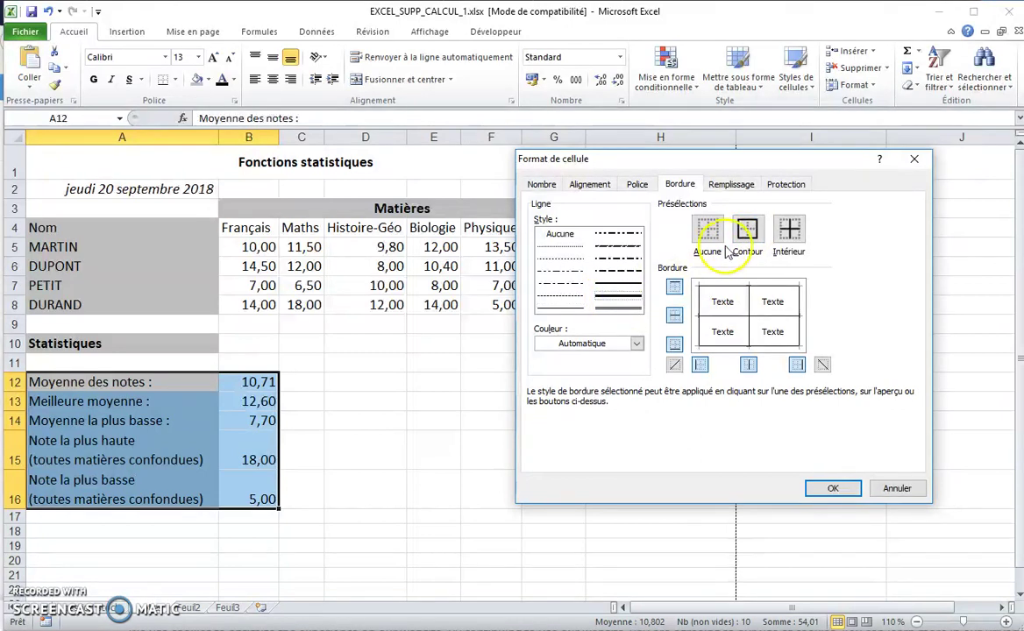
left_click(747, 231)
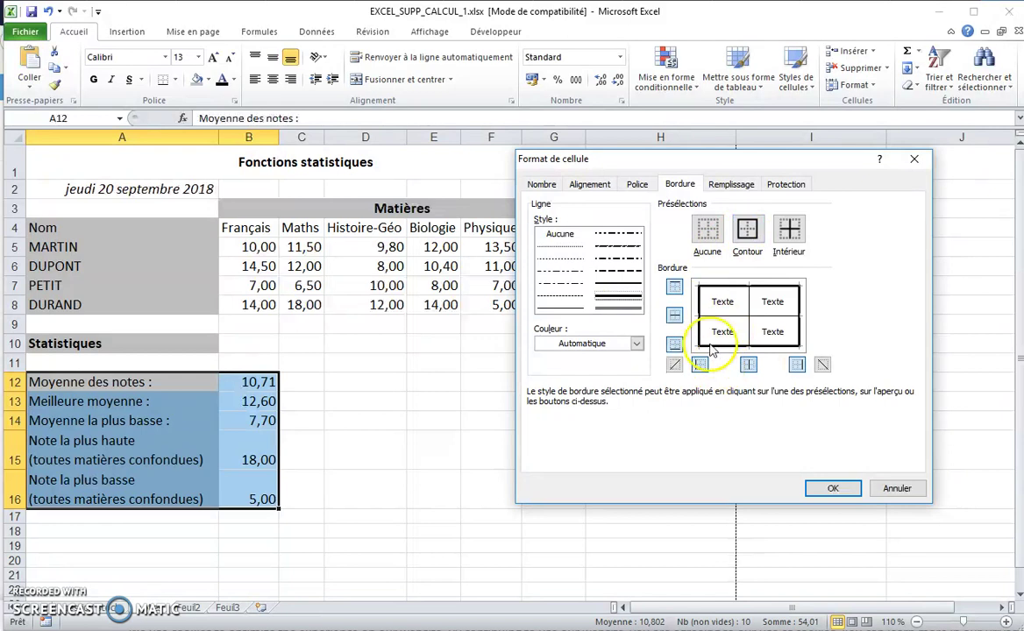
Correct the preview to a thick solid outline with thin inner lines and apply it
left_click_drag(713, 158, 512, 137)
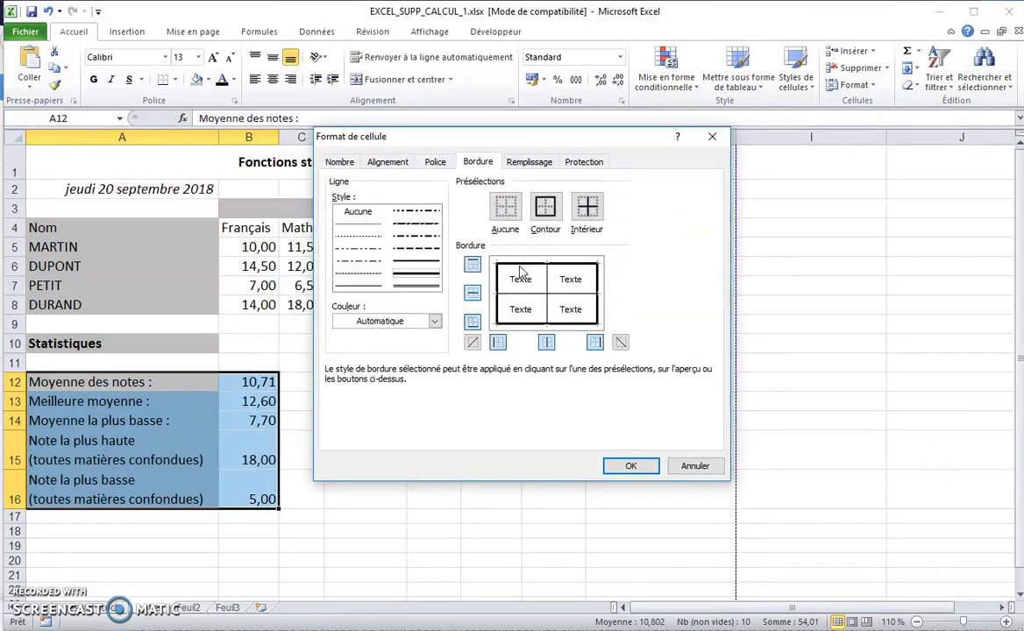
left_click(598, 287)
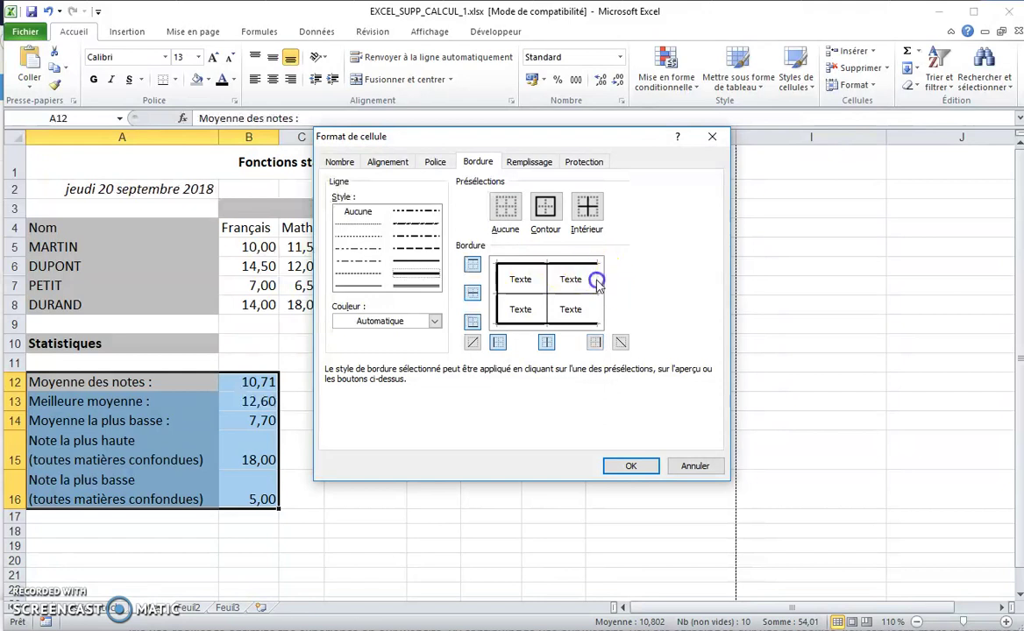
left_click(422, 244)
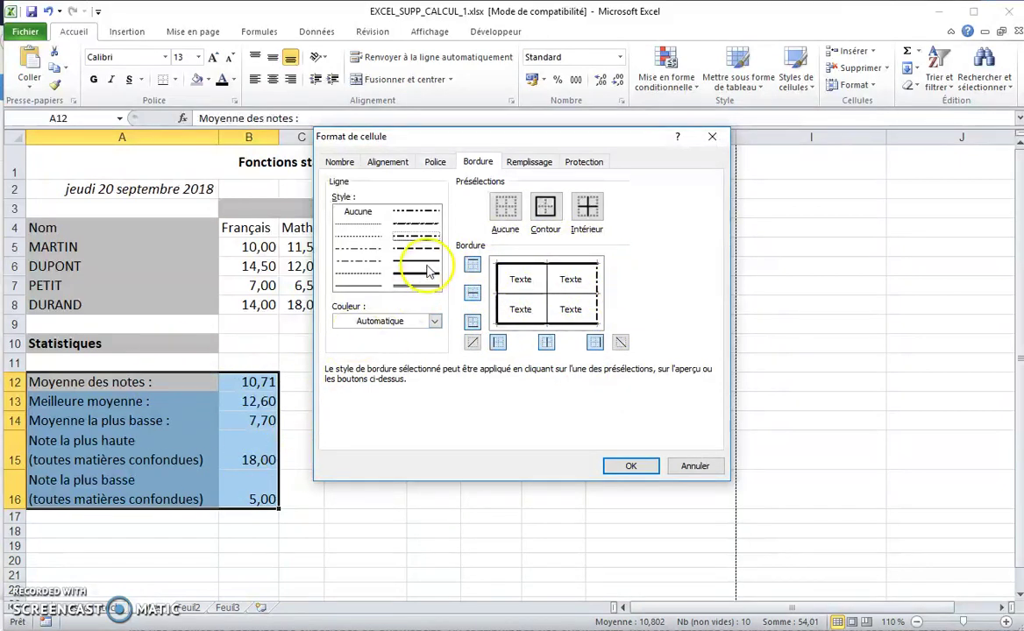
left_click(545, 207)
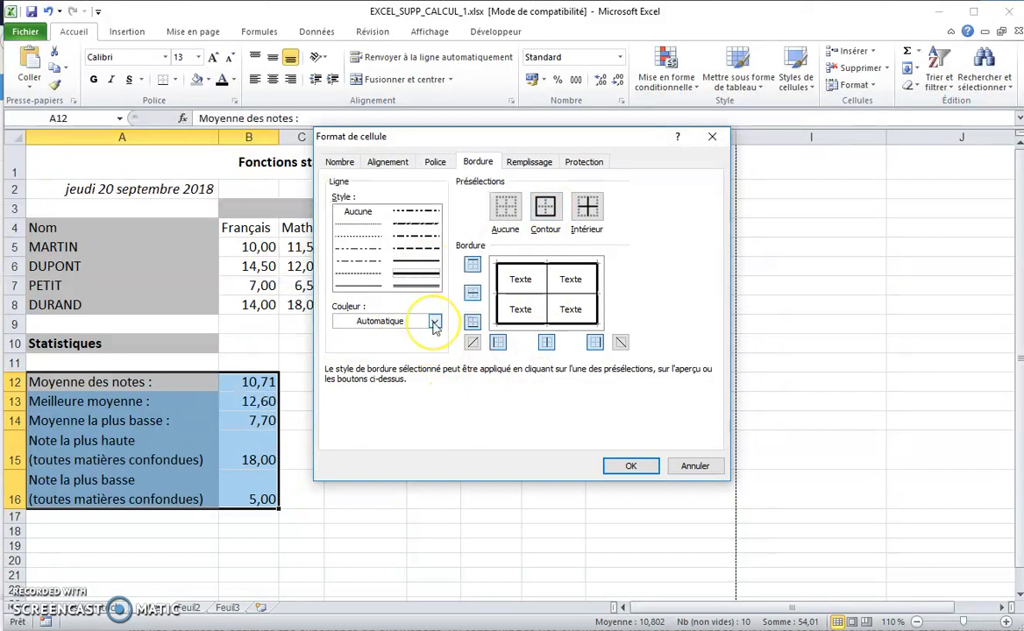
left_click(586, 210)
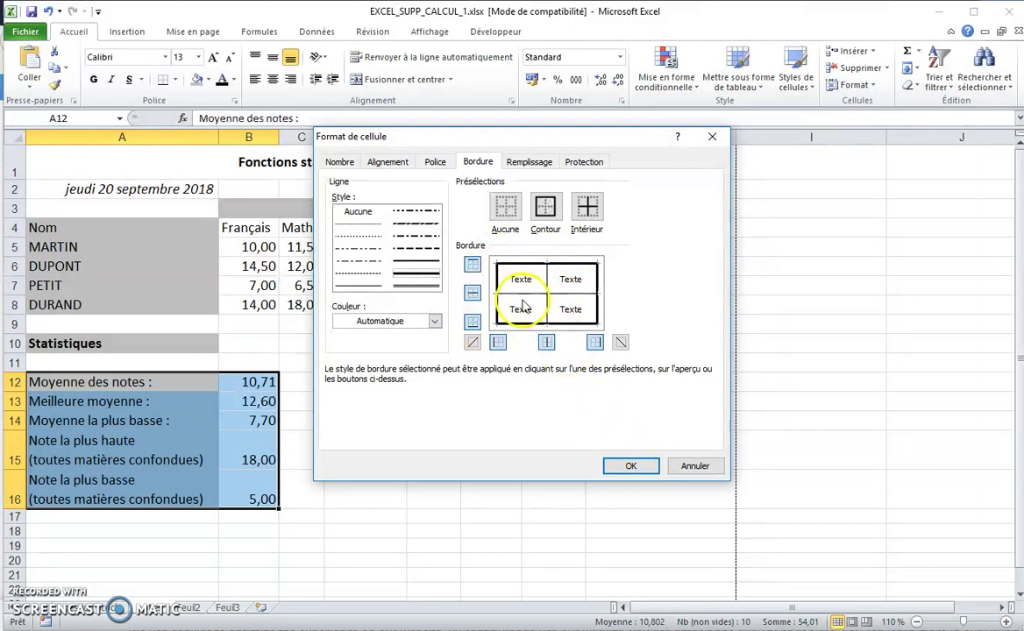
left_click(631, 466)
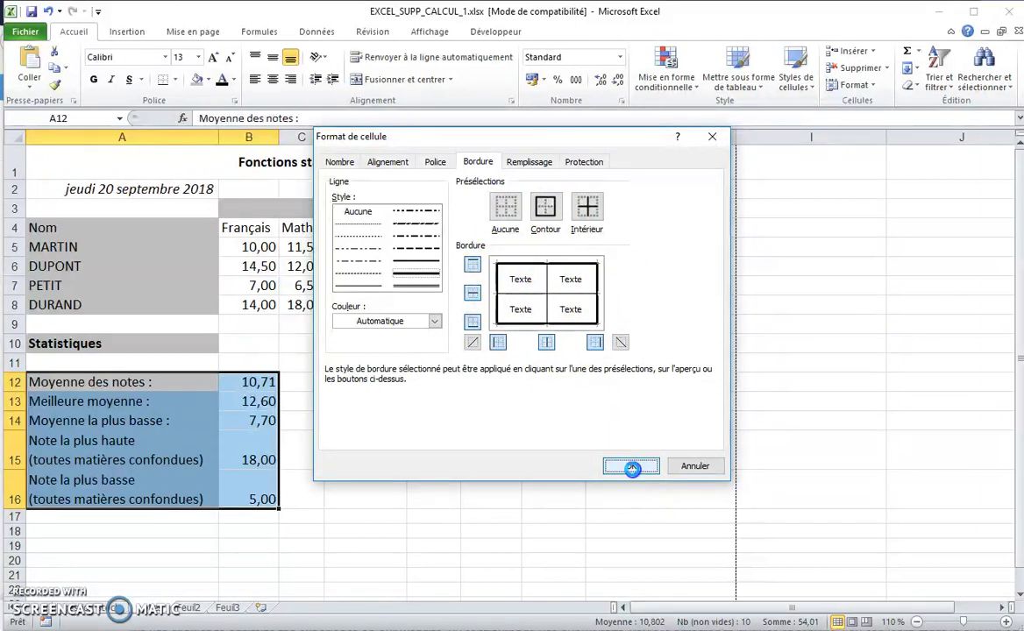
left_click(481, 488)
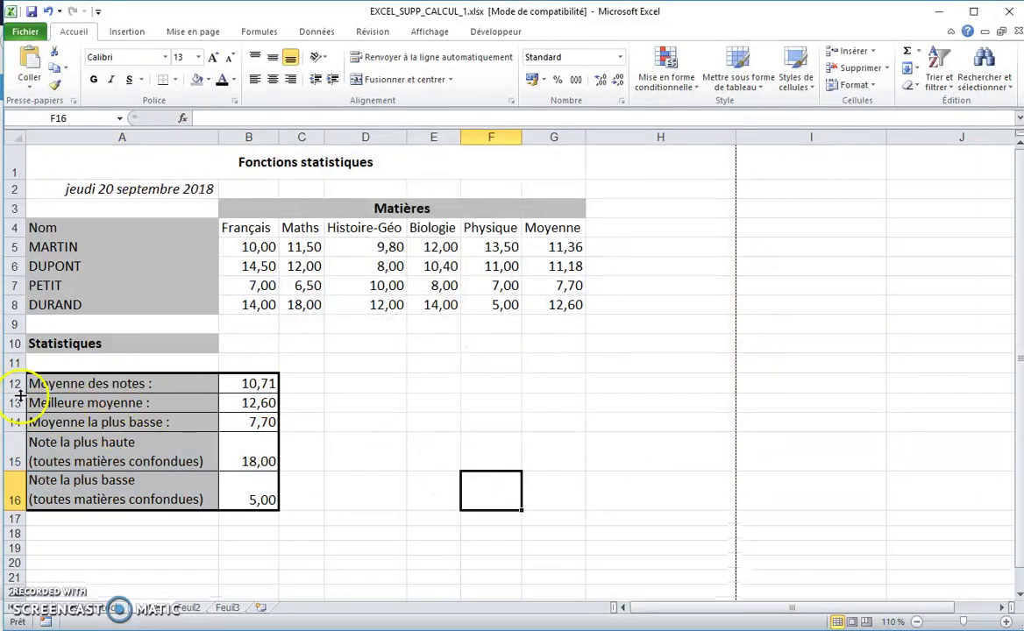
left_click(25, 32)
left_click(58, 238)
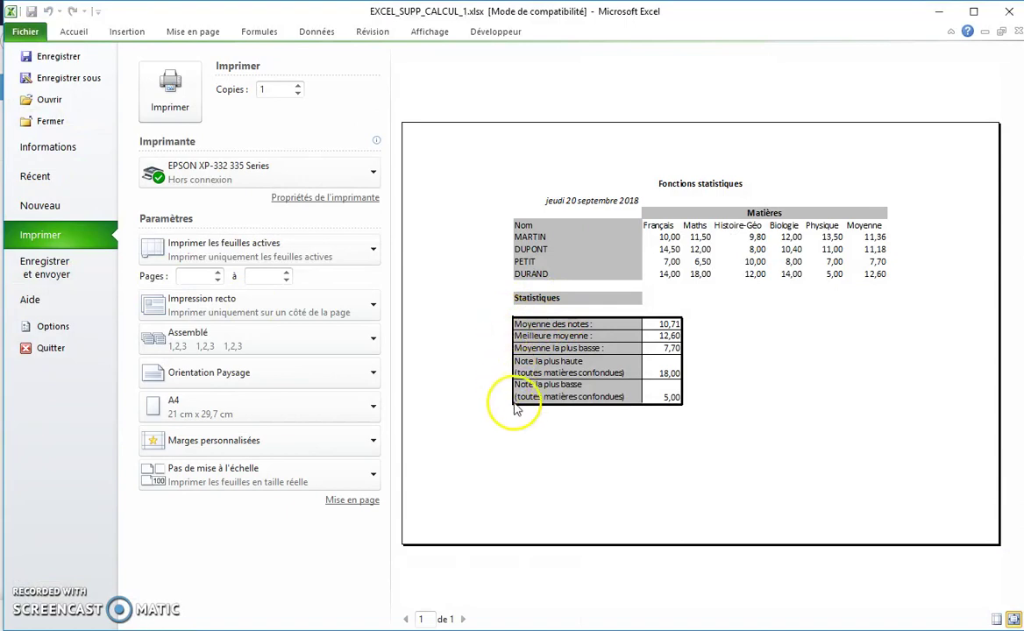
left_click(1013, 619)
left_click(1014, 619)
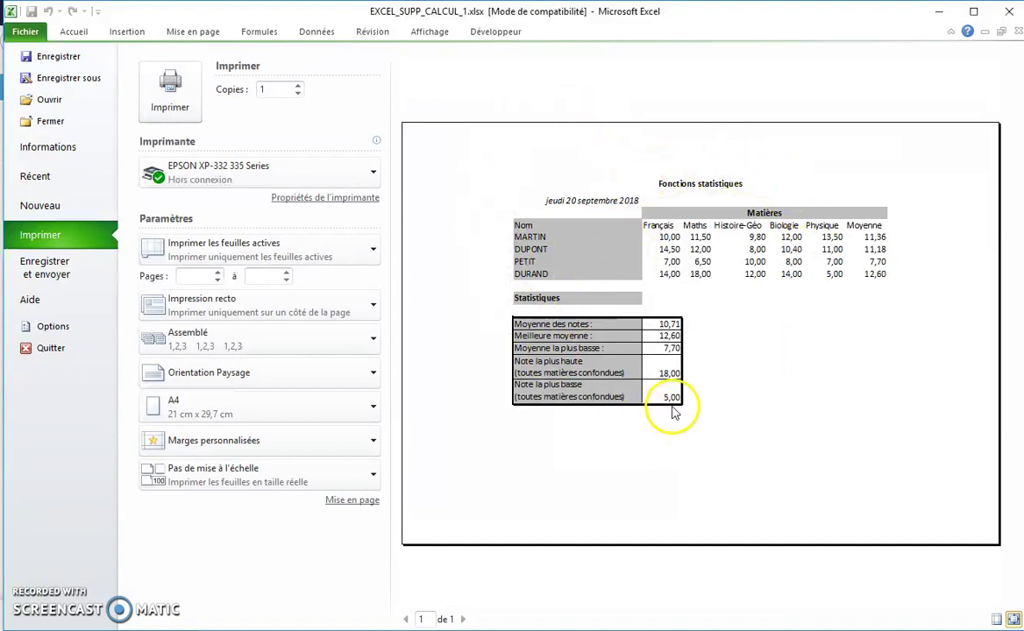
left_click(74, 31)
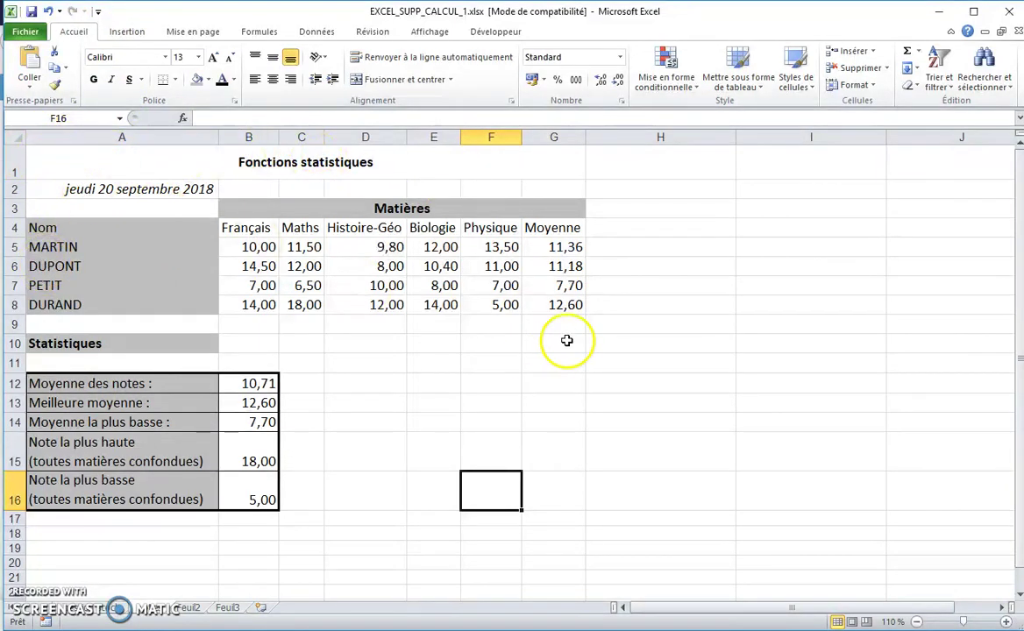
In Page Setup margins, tick Verticalement alongside Horizontalement to centre the printout
left_click(85, 167)
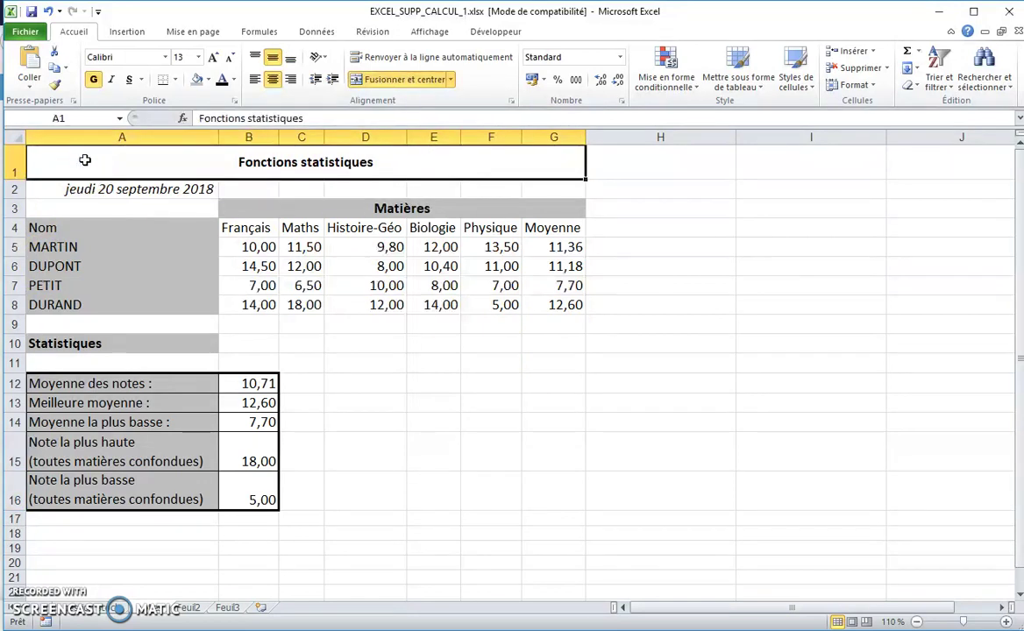
left_click(207, 35)
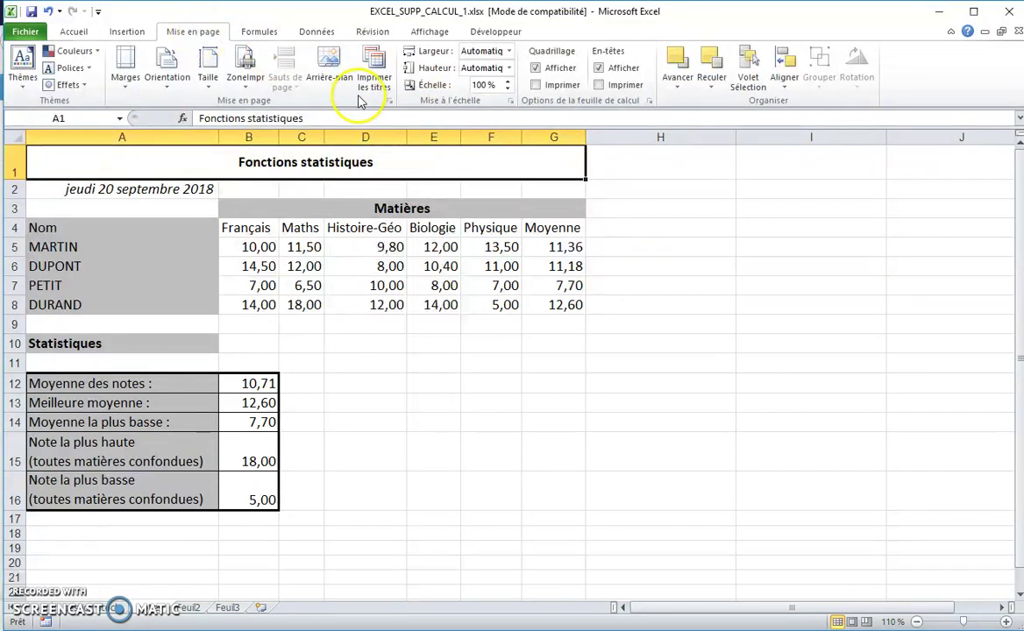
left_click(391, 103)
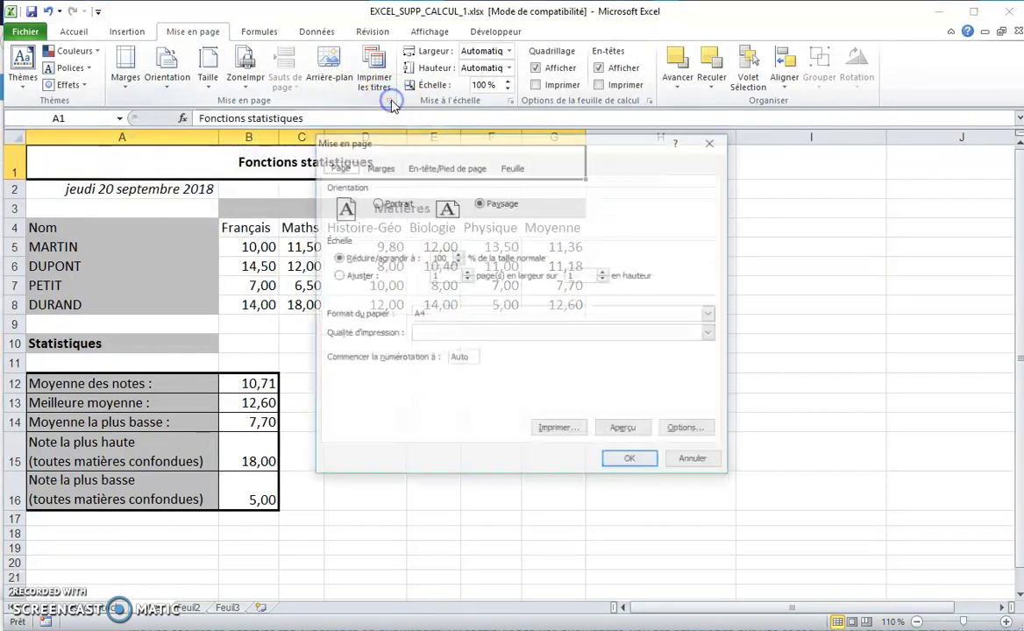
left_click(380, 166)
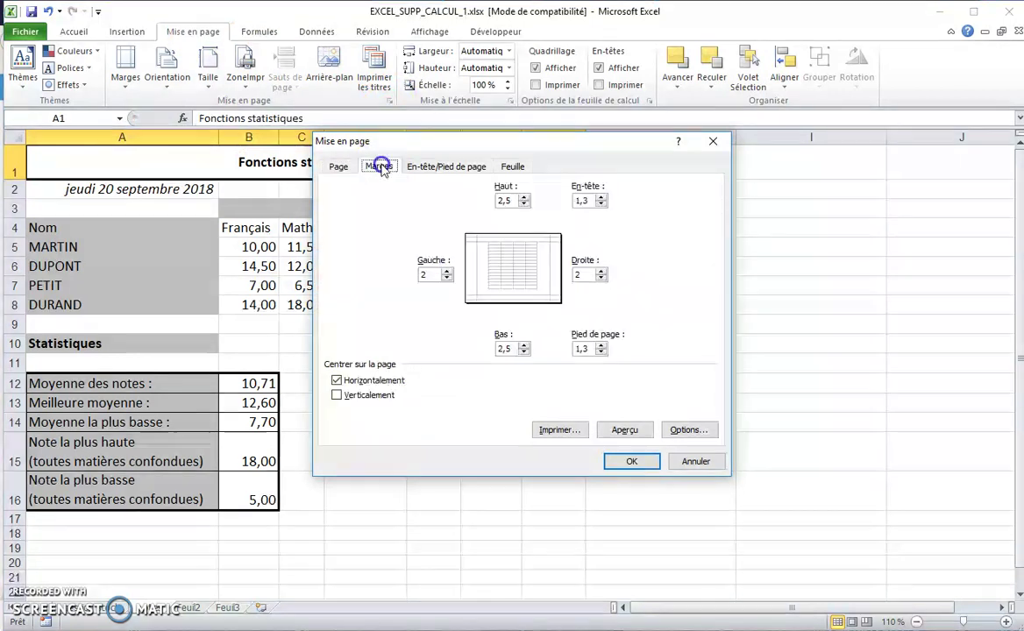
left_click(337, 395)
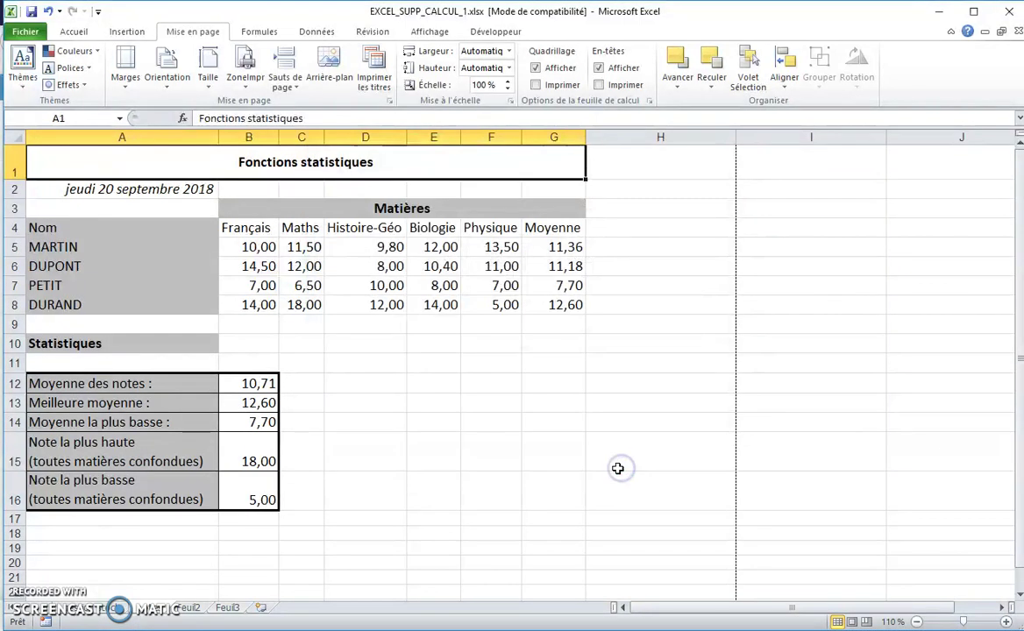
Put a thick outside border around the names in A4:A8
left_click(526, 404)
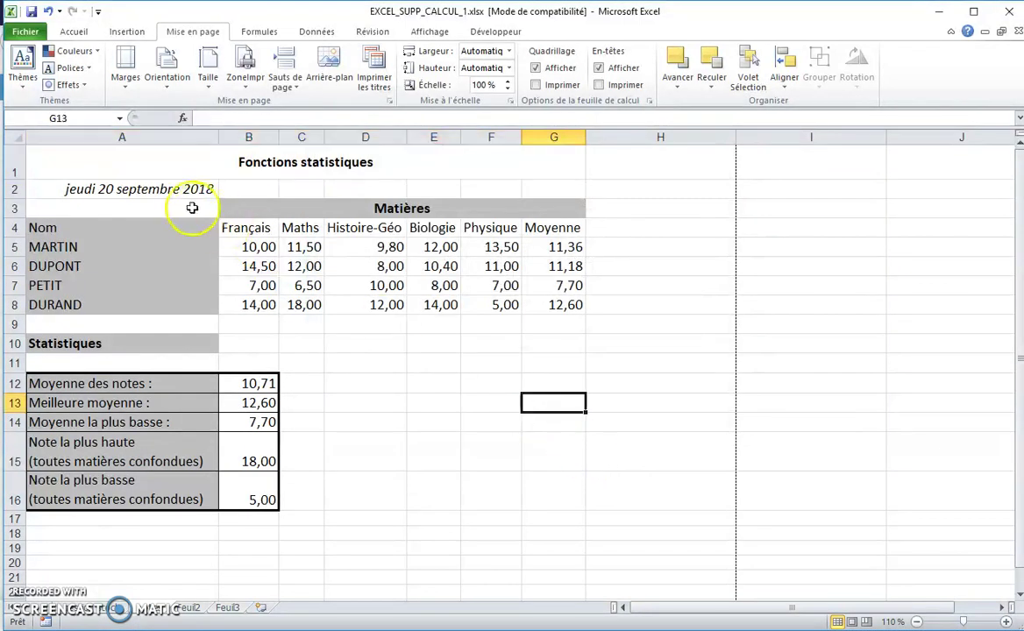
left_click_drag(184, 222, 183, 304)
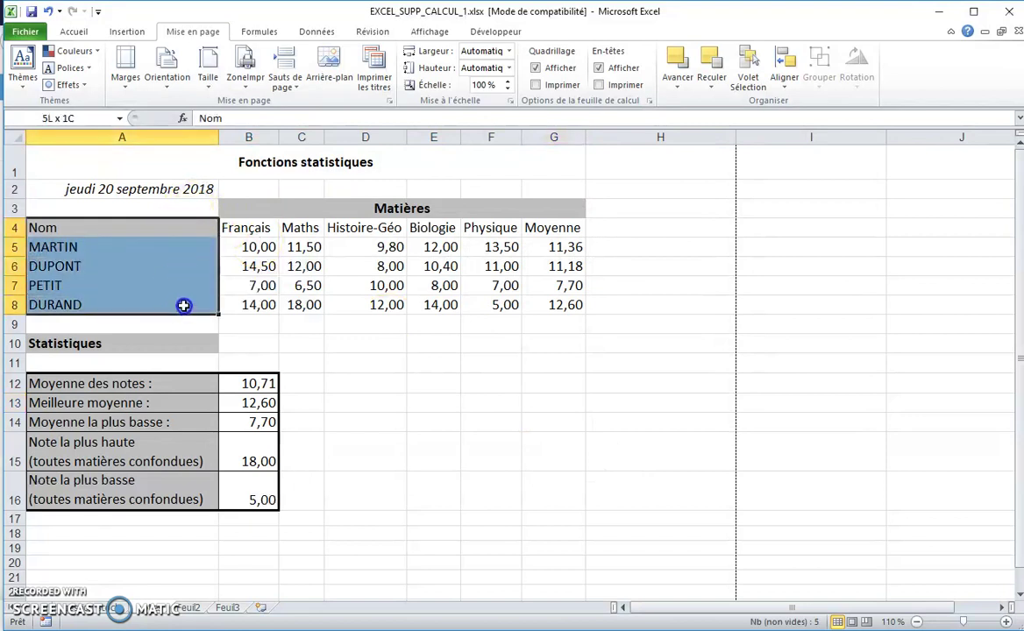
left_click(90, 33)
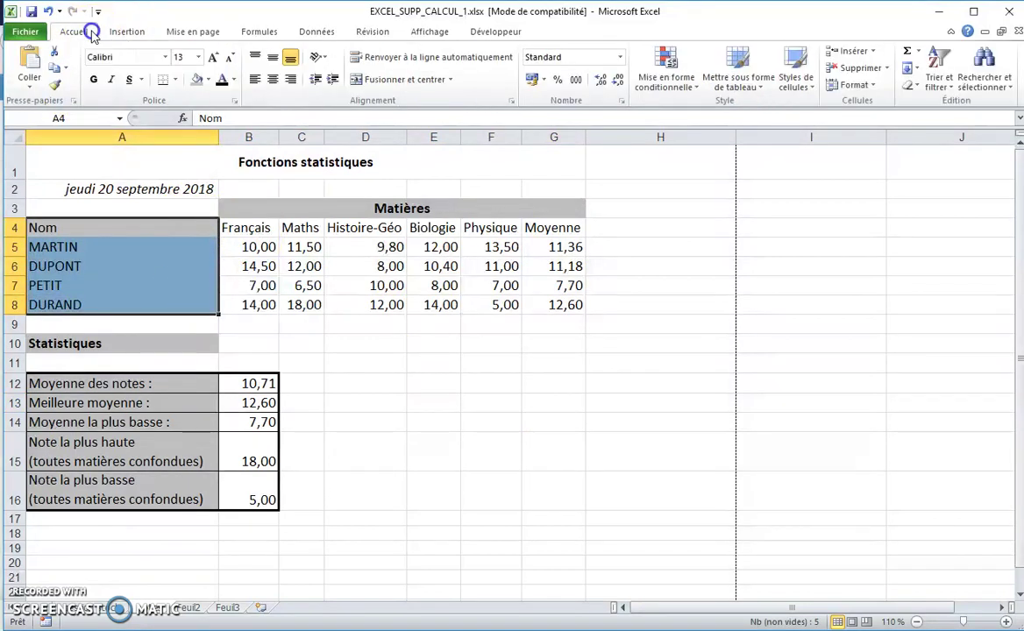
left_click(175, 79)
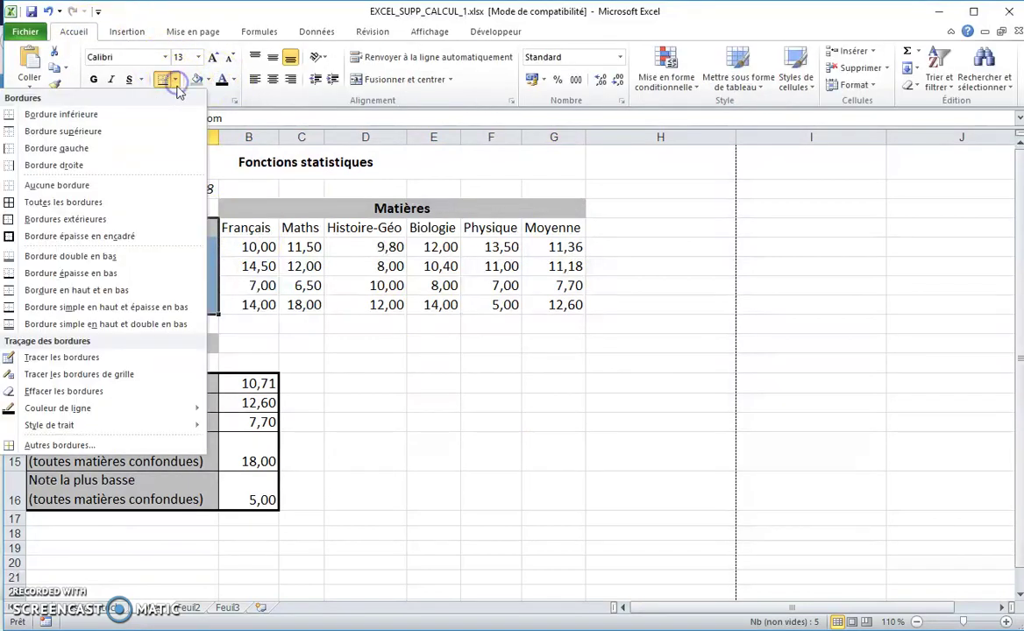
left_click(145, 245)
Give the grades table B4:G8 thin inner lines and a thick outline
left_click(252, 209)
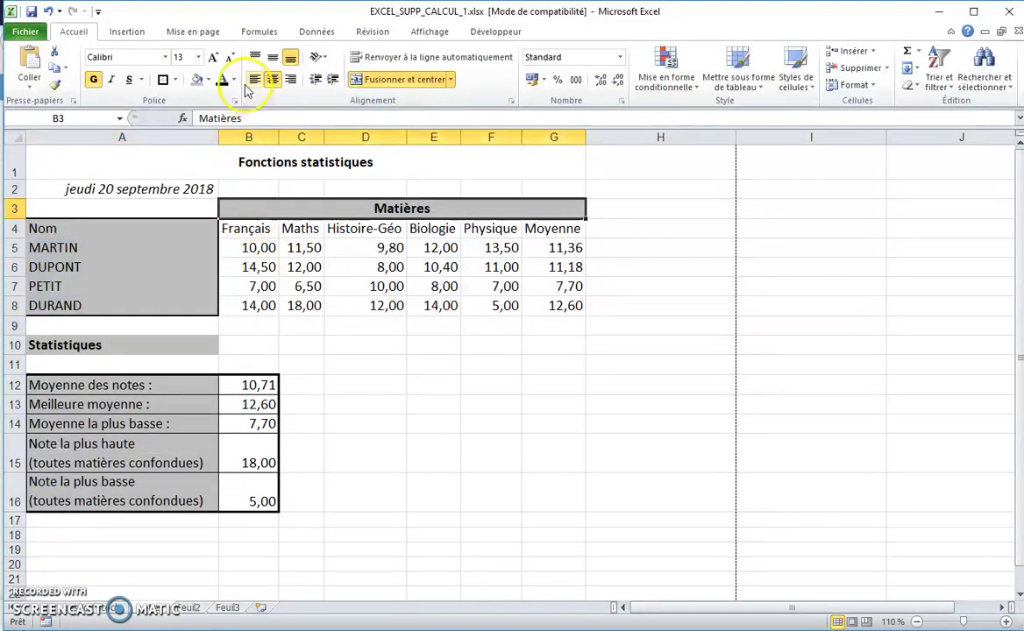
left_click_drag(248, 230, 566, 302)
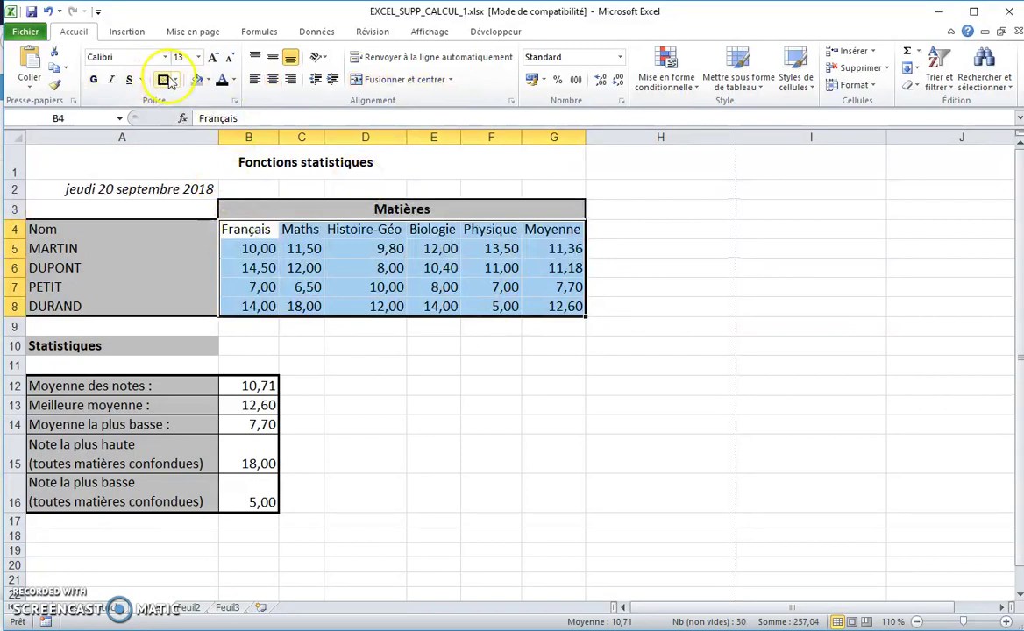
left_click(172, 80)
left_click(127, 445)
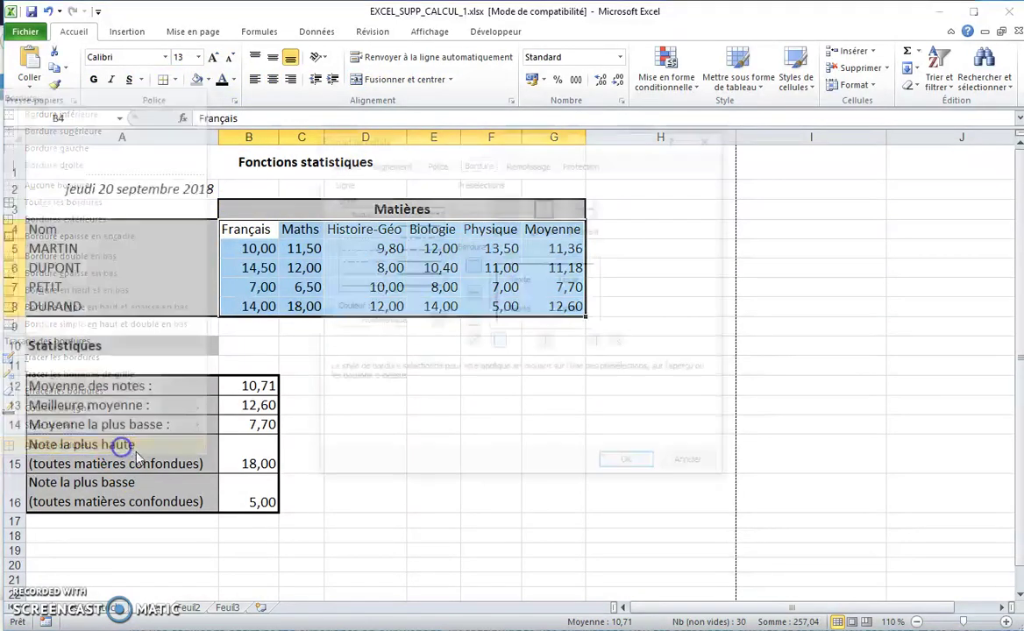
left_click(581, 215)
left_click(379, 290)
left_click(586, 208)
left_click(417, 274)
left_click(552, 202)
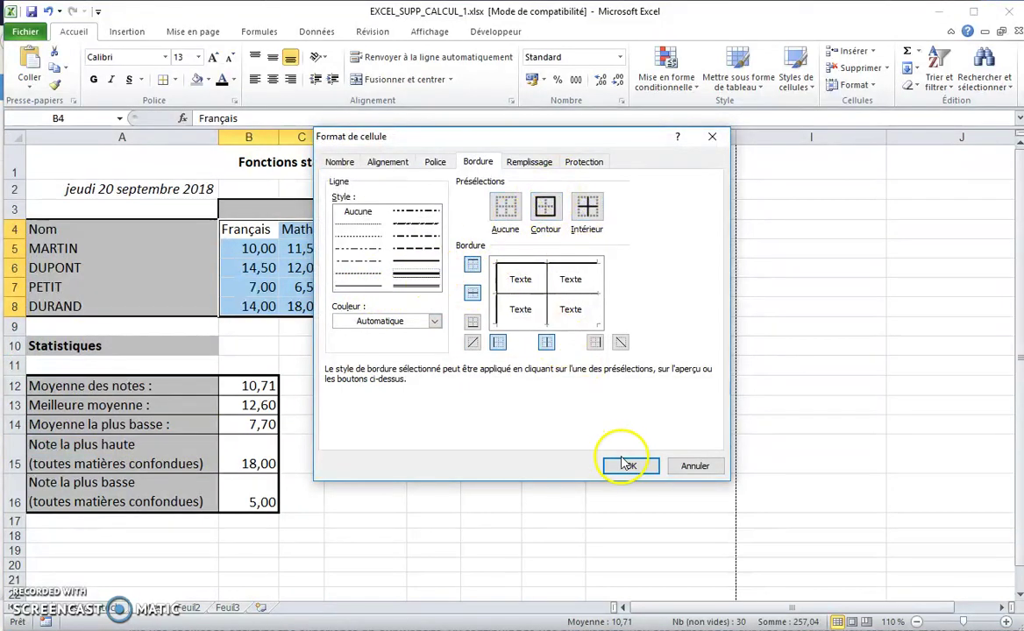
left_click(545, 210)
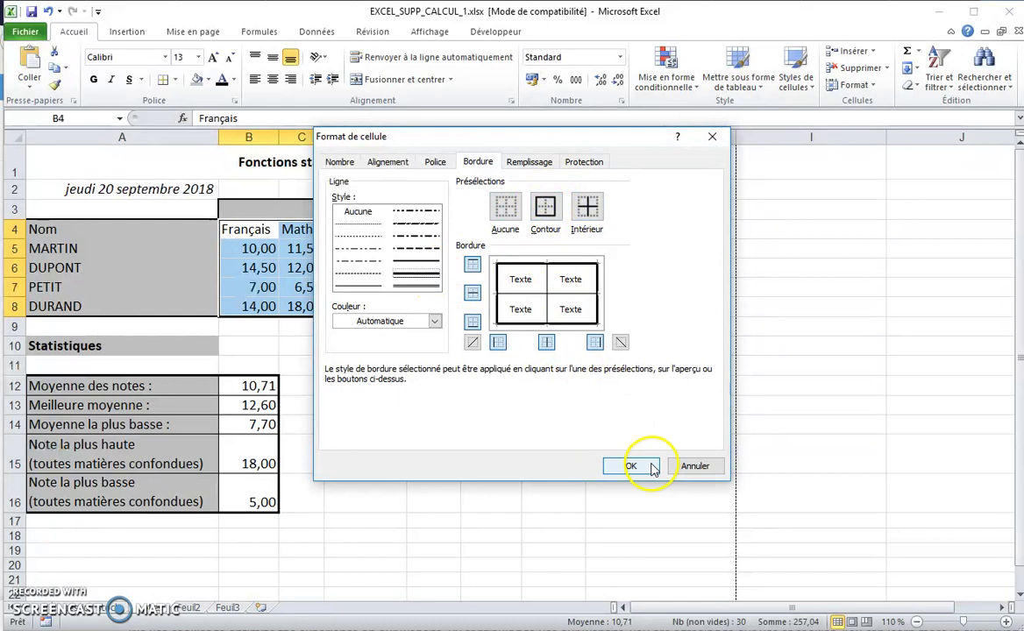
left_click(630, 465)
left_click(496, 460)
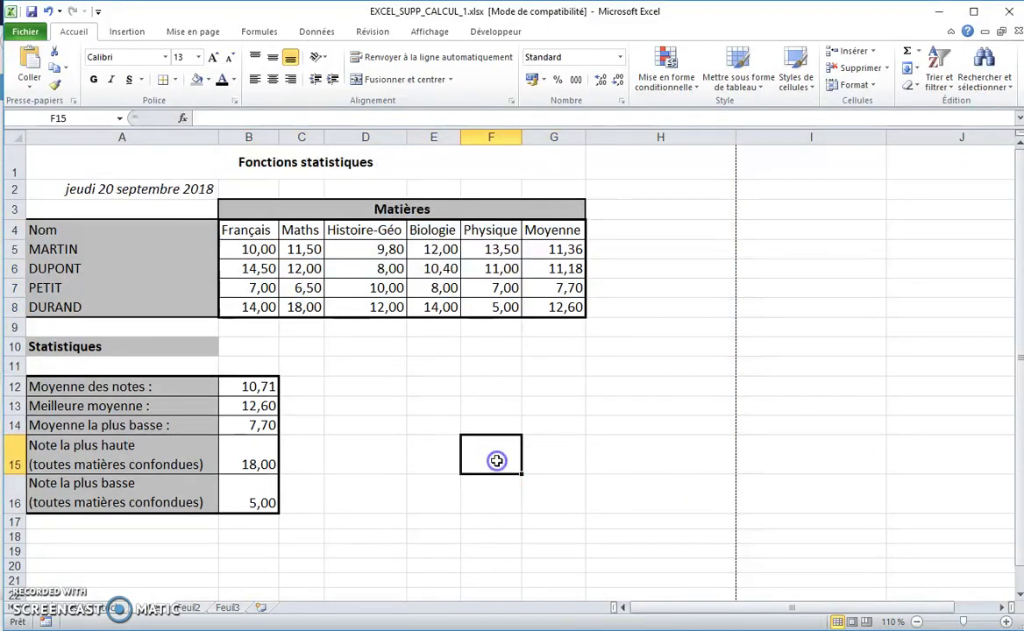
Frame the Statistiques label A10 and the merged title with thick outside borders
left_click(167, 350)
left_click(175, 79)
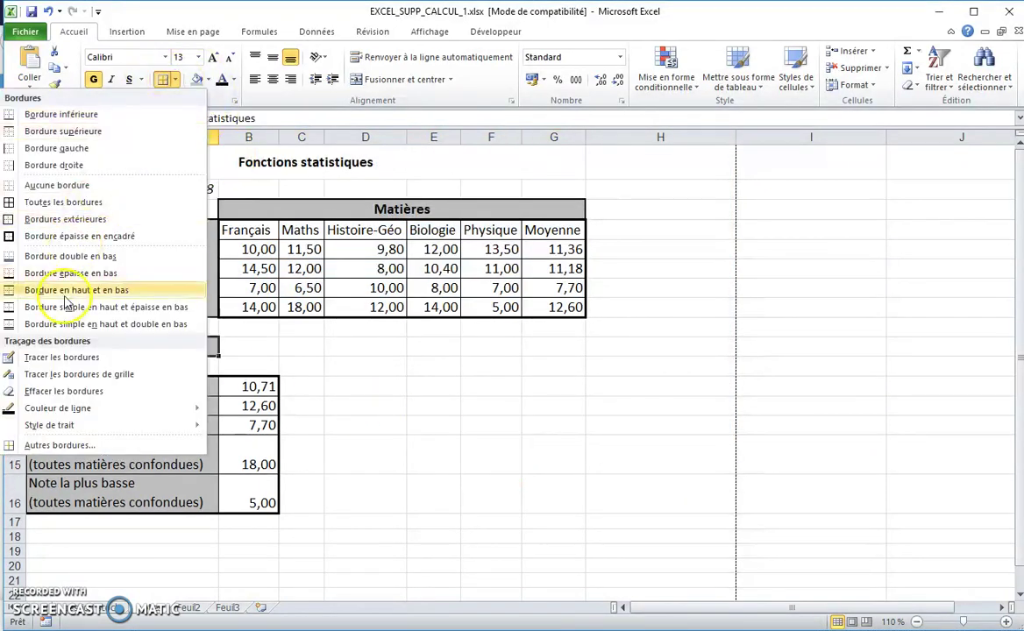
left_click(65, 236)
left_click(330, 448)
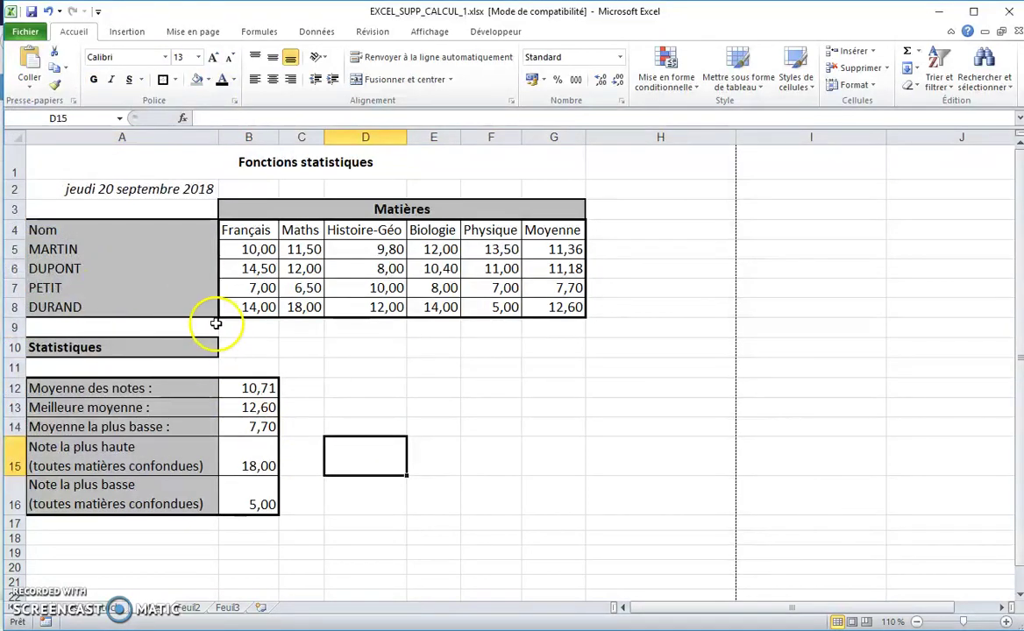
left_click(254, 162)
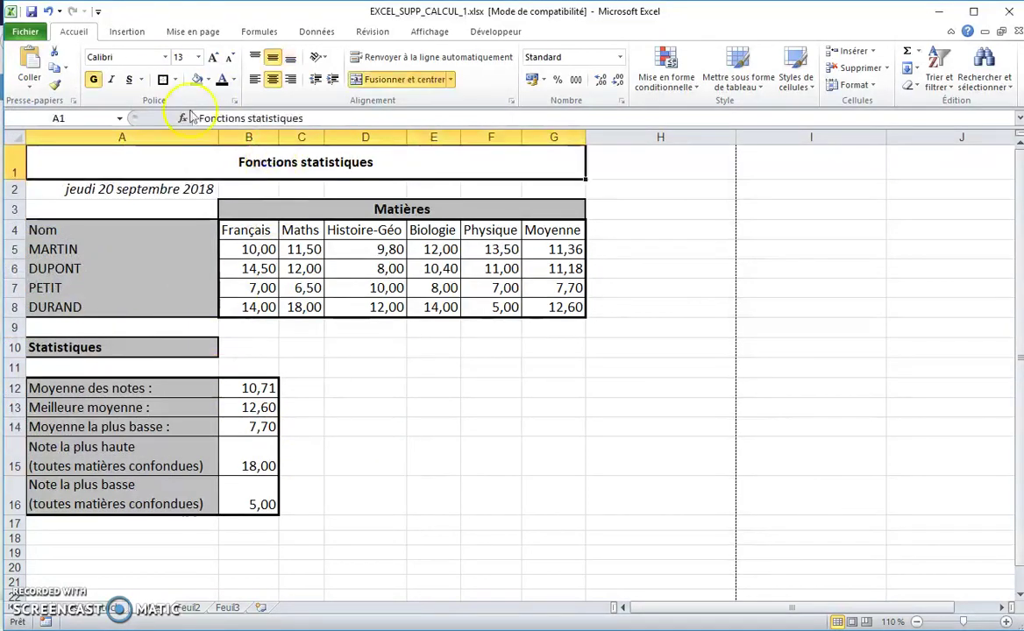
left_click(171, 81)
left_click(412, 408)
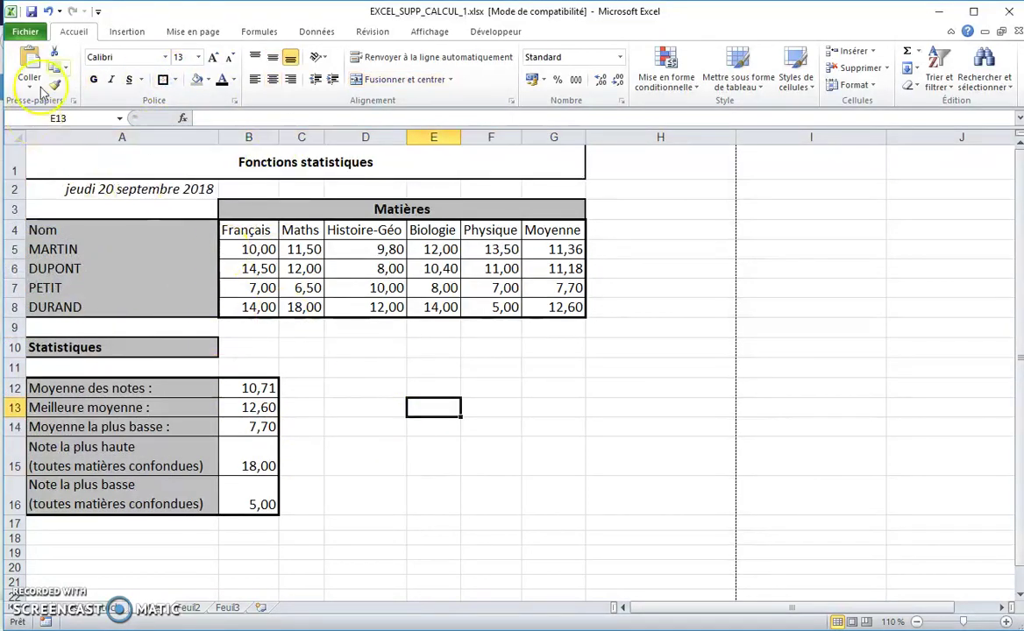
left_click(26, 33)
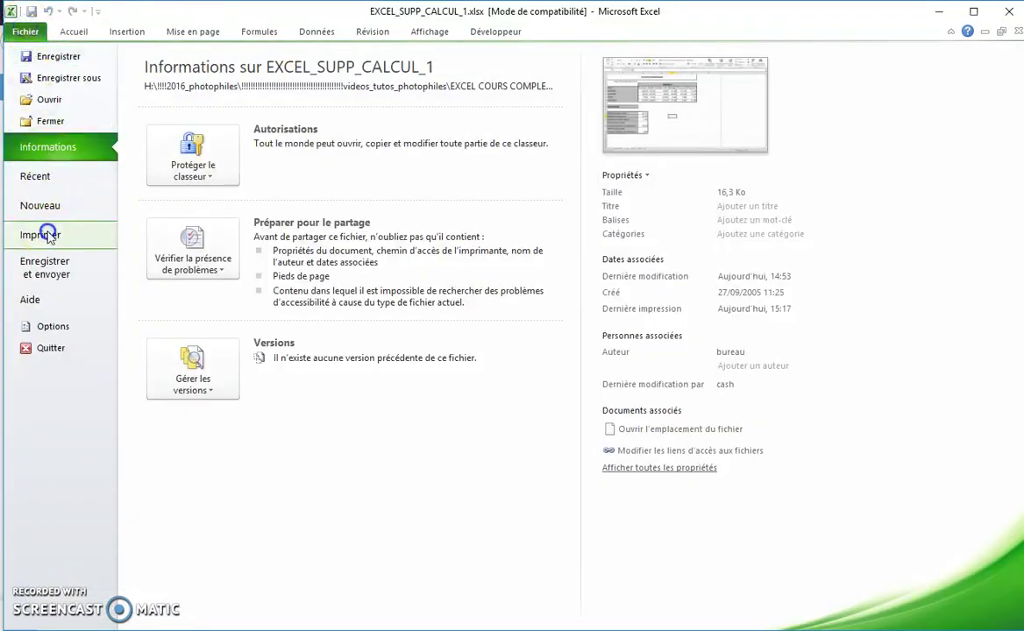
left_click(48, 236)
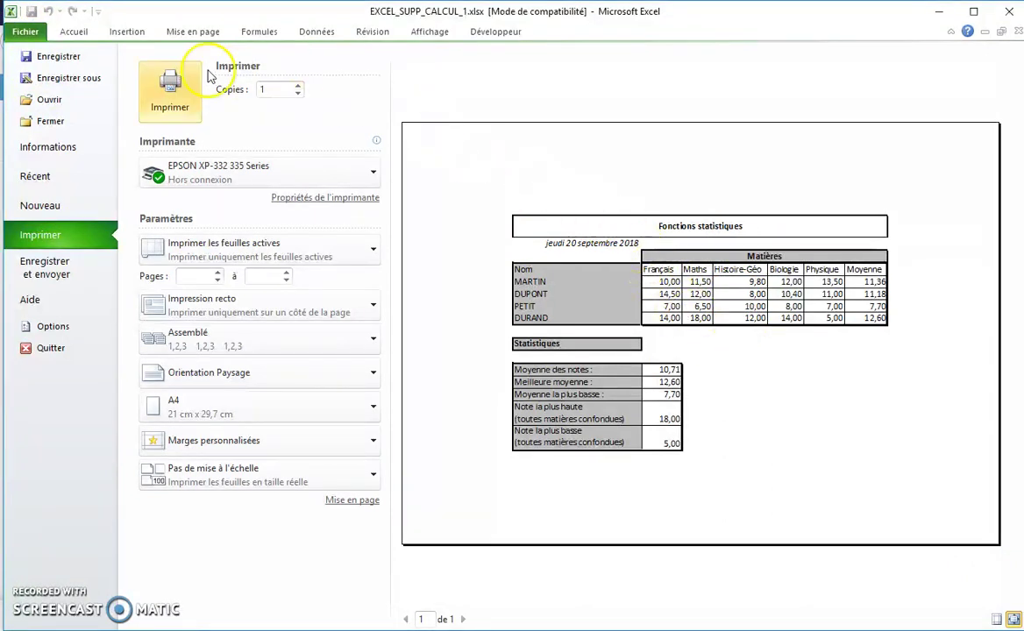
left_click(74, 32)
left_click(371, 477)
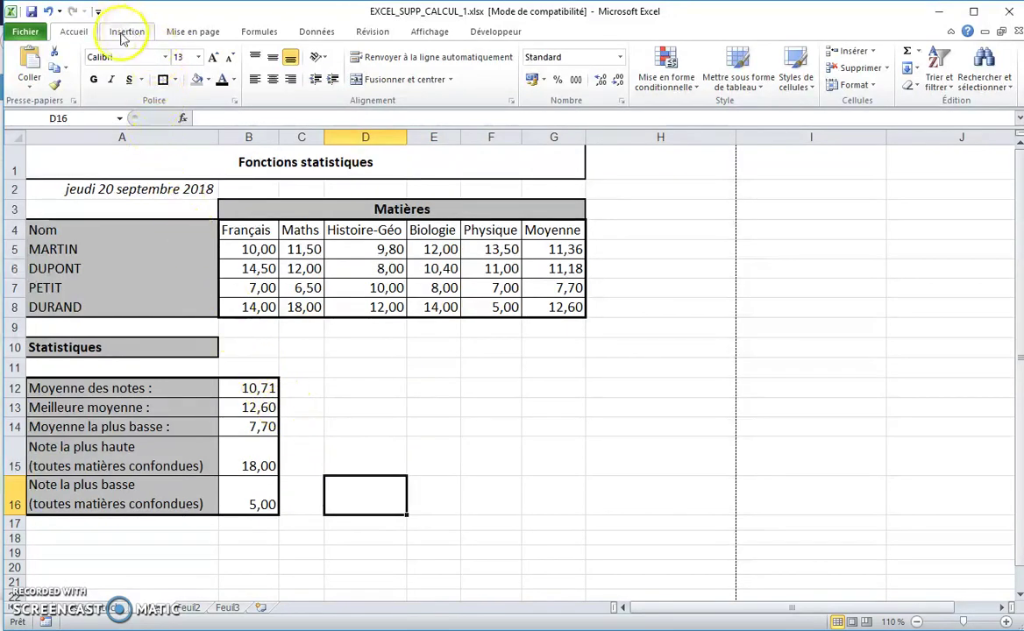
left_click(236, 102)
left_click(340, 163)
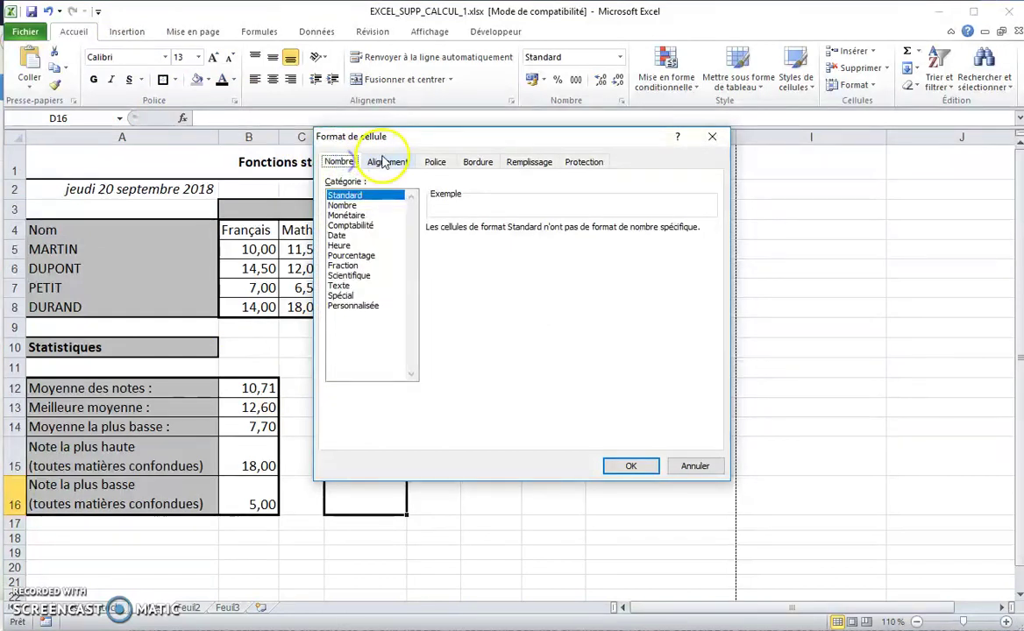
left_click(388, 162)
left_click(436, 163)
left_click(471, 165)
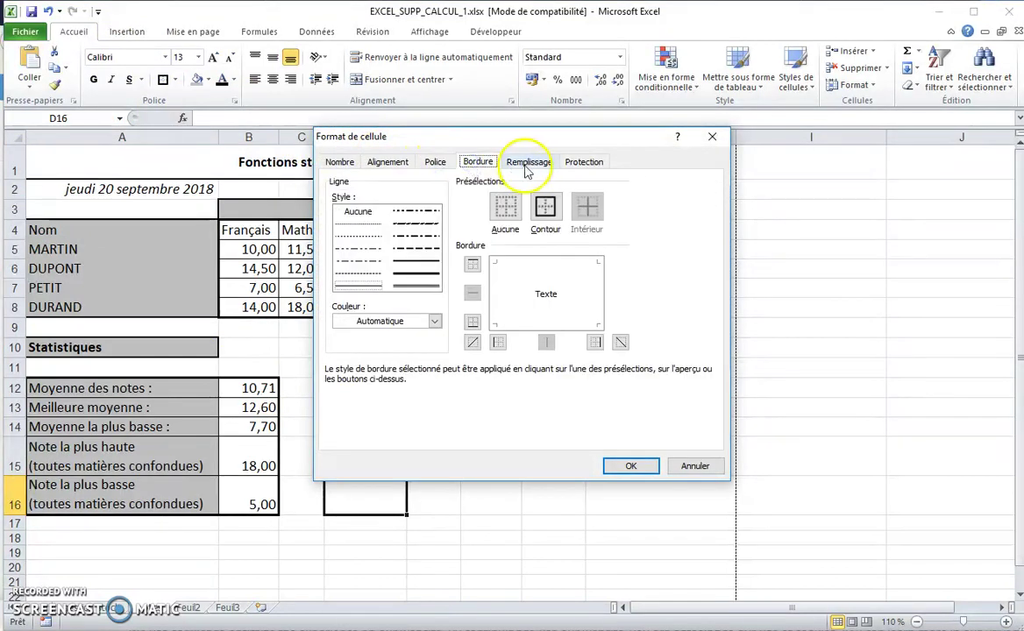
left_click(530, 165)
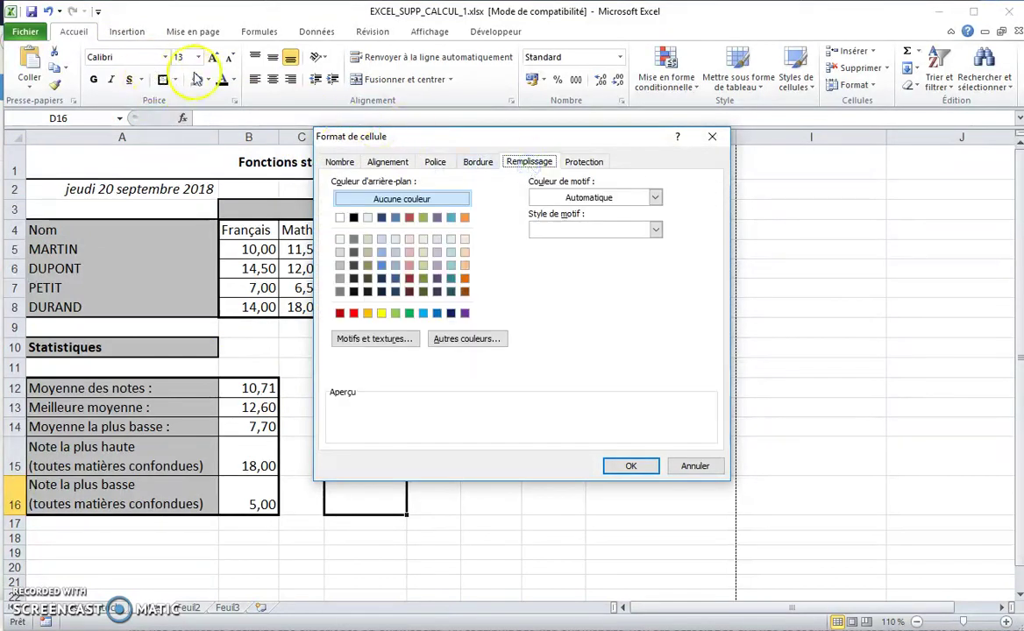
left_click(702, 464)
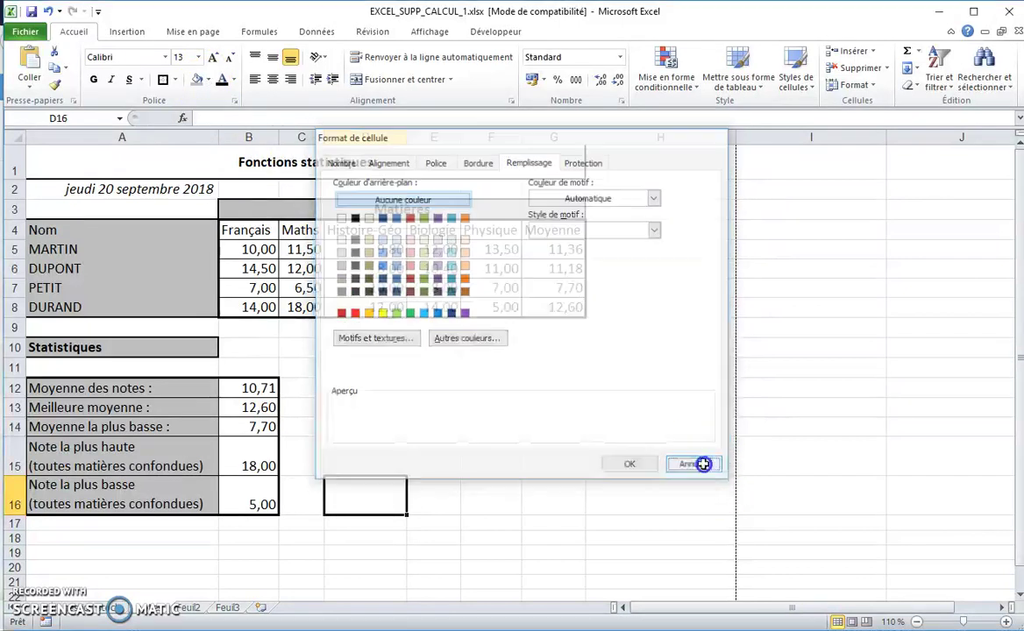
left_click(310, 375)
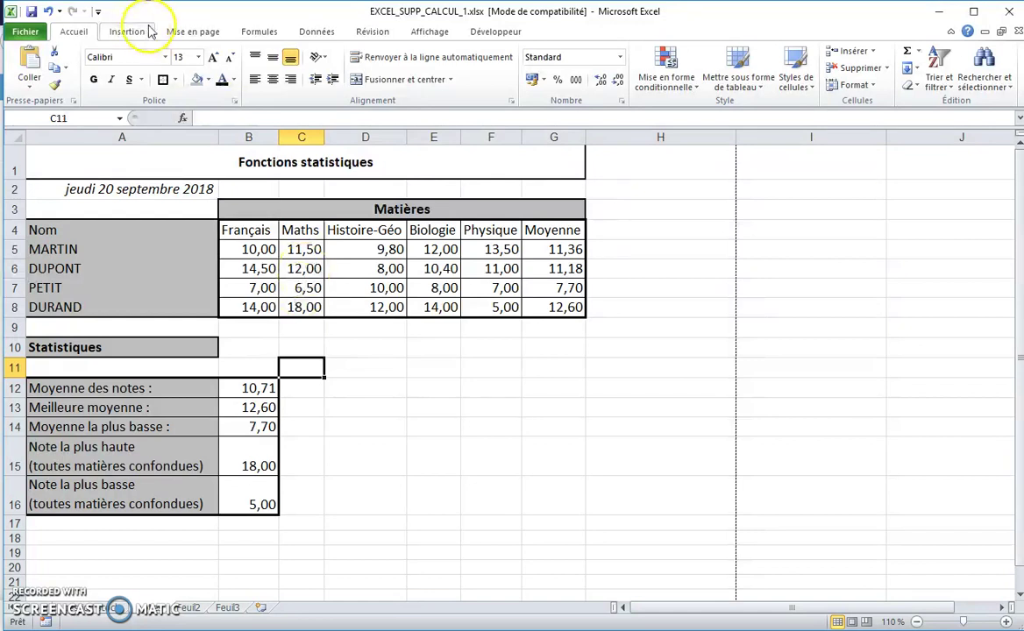
left_click(193, 32)
left_click(390, 102)
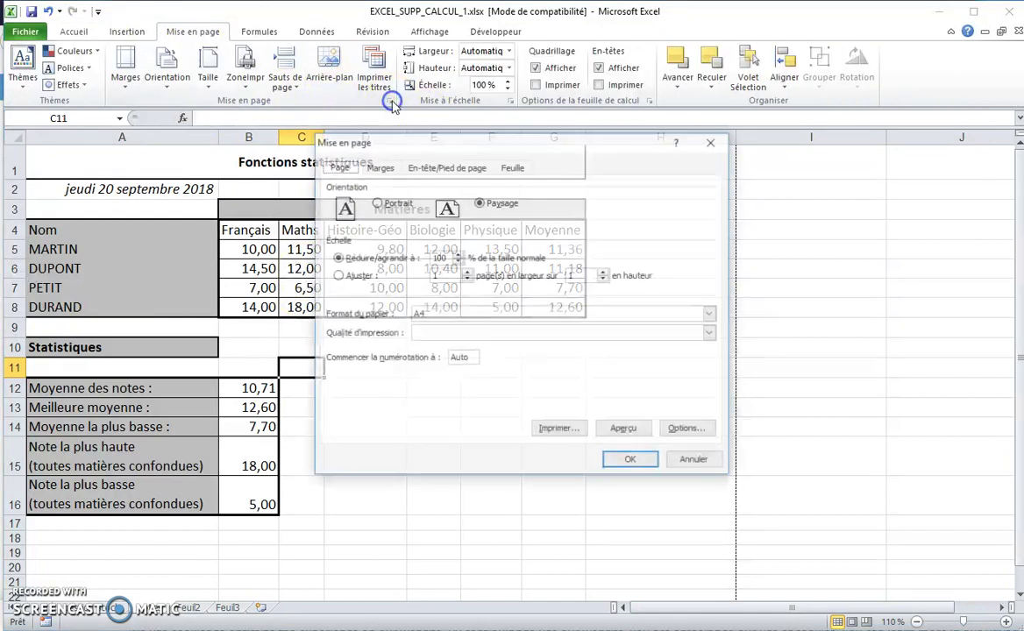
left_click(378, 167)
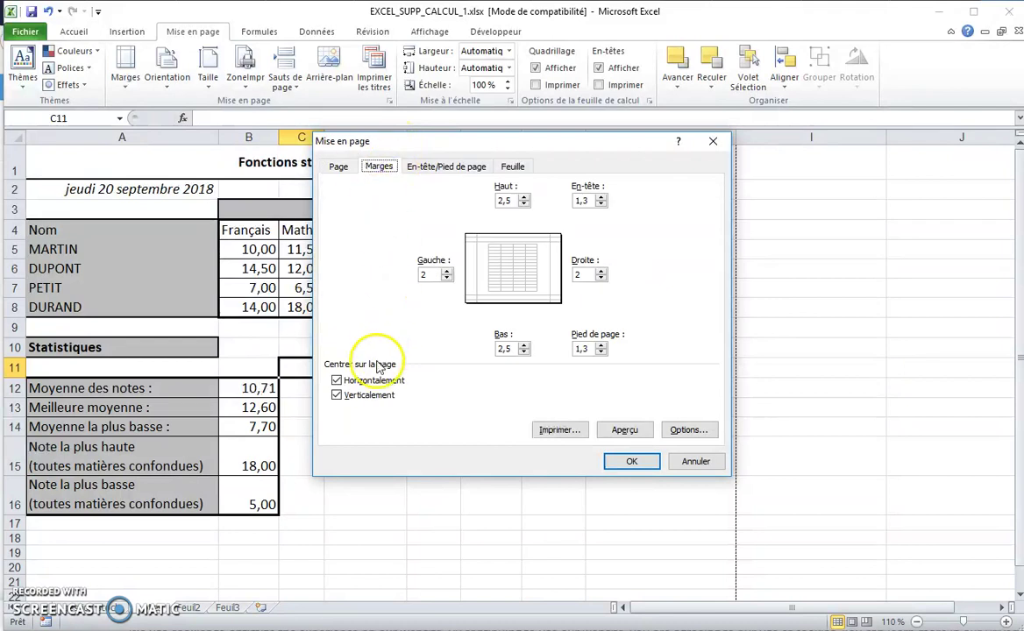
left_click(695, 461)
left_click(420, 434)
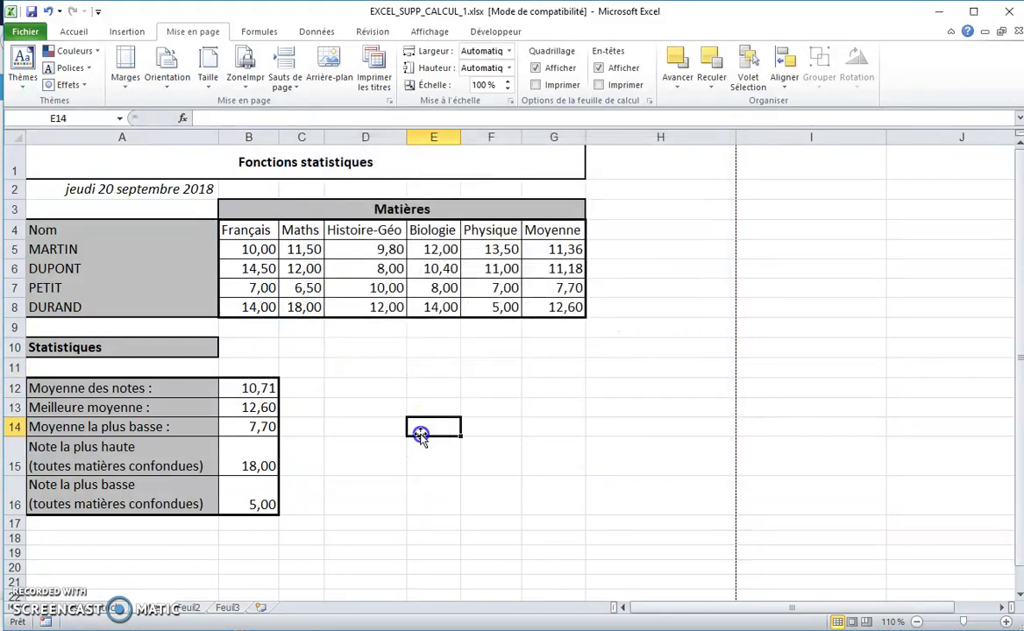